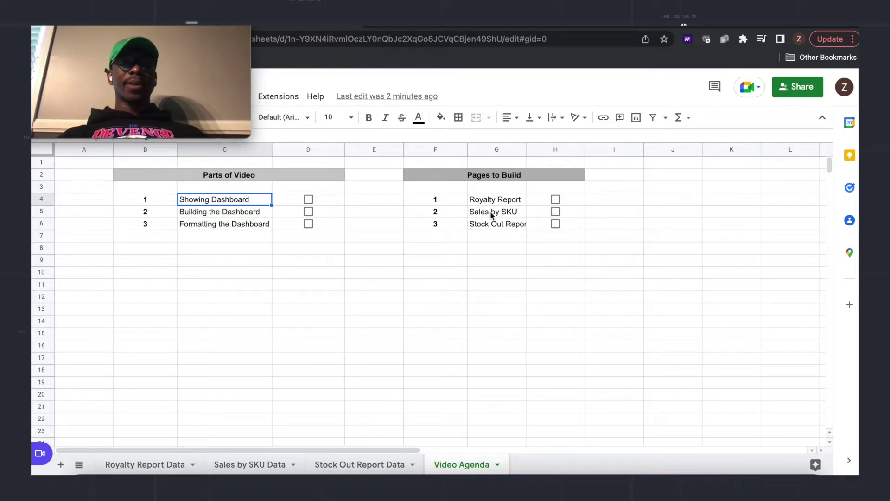
# Switch to the PP Sales Report in Data Studio and look through the Royalty Report table and its Quarter filter.
pyautogui.click(502, 259)
pyautogui.moveTo(526, 152); pyautogui.dragTo(531, 152)
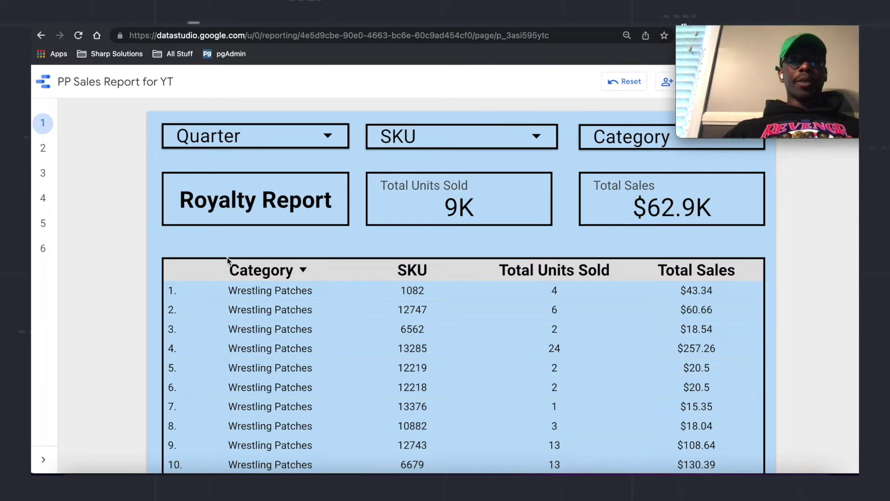
pyautogui.scroll(-1, 223, 310)
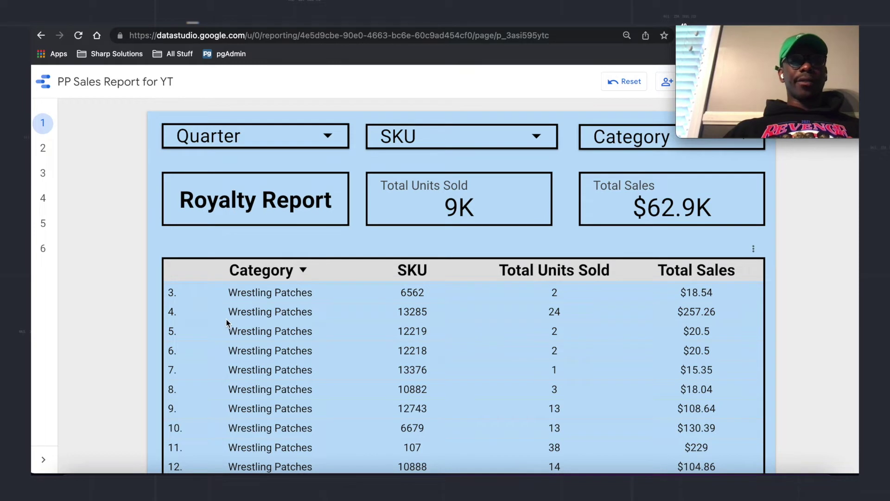
pyautogui.scroll(-2, 156, 242)
pyautogui.scroll(2, 155, 239)
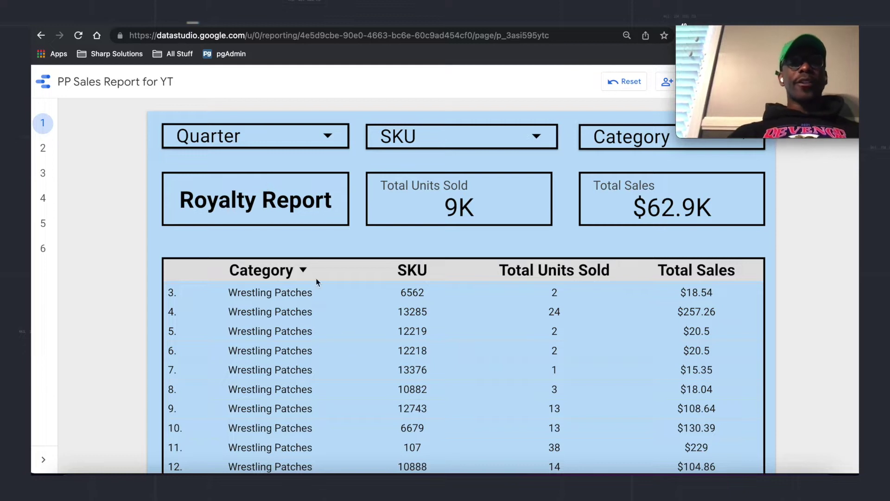
pyautogui.scroll(-3, 284, 363)
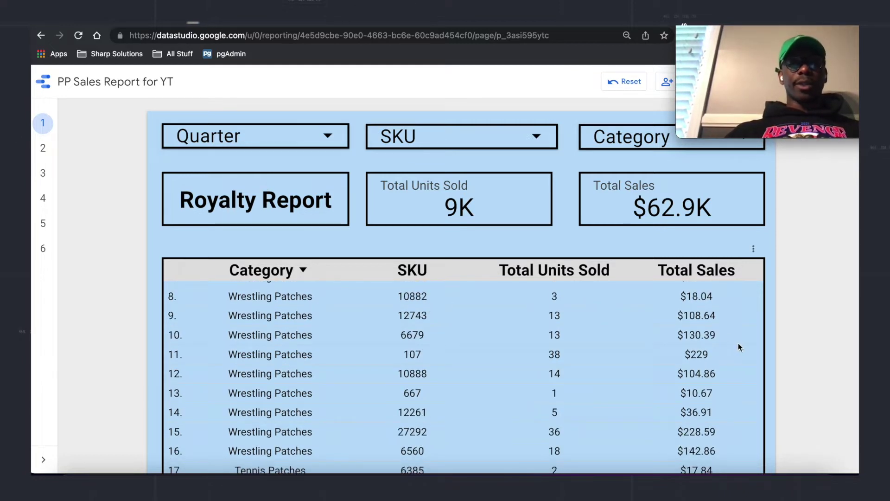
pyautogui.click(289, 139)
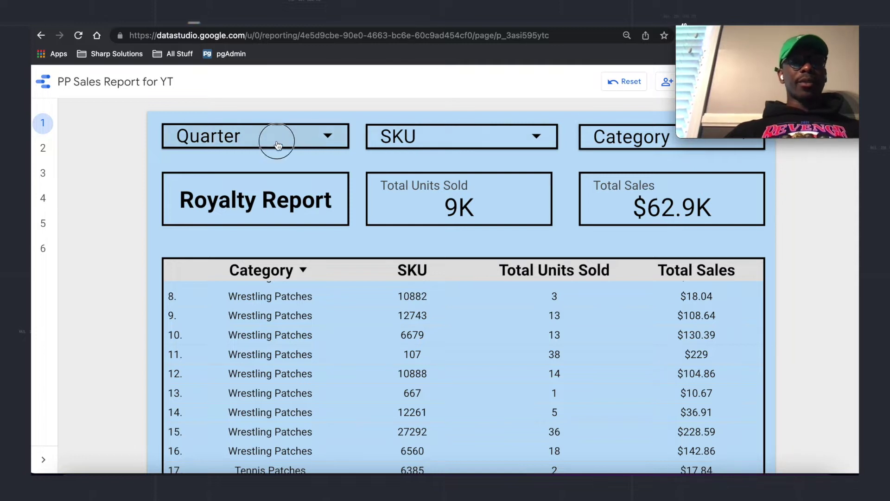
pyautogui.click(151, 217)
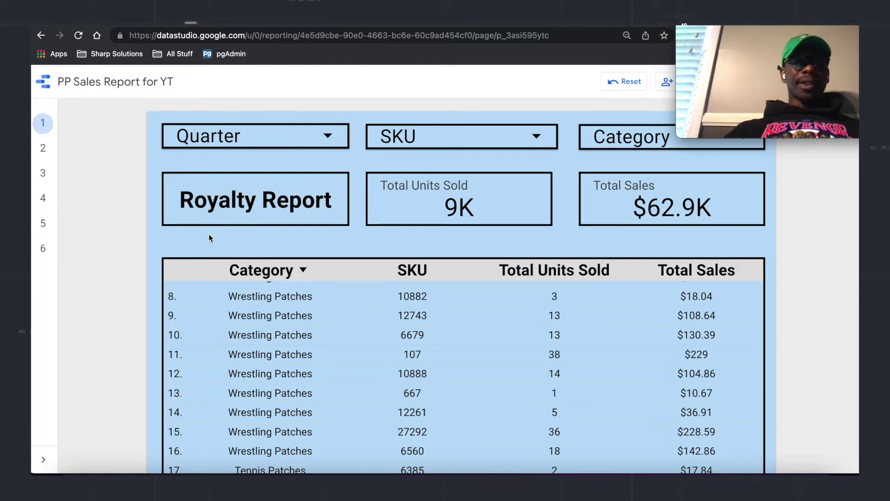
pyautogui.scroll(-2, 209, 234)
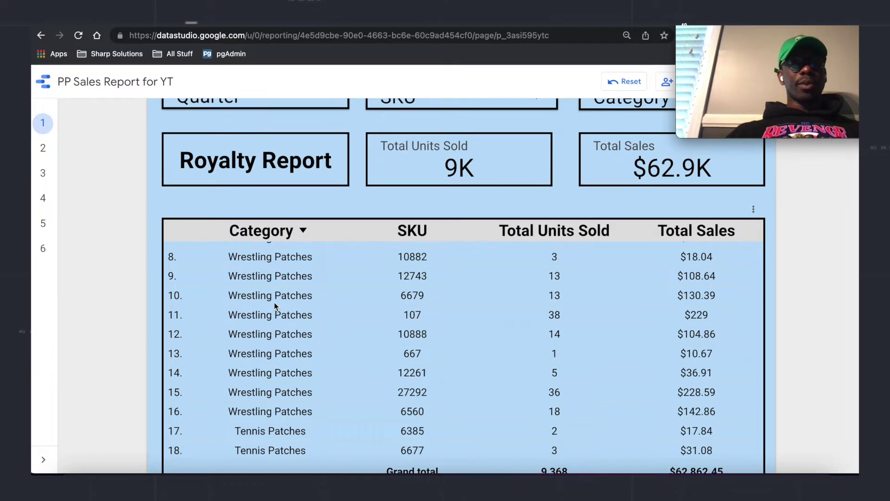
pyautogui.scroll(5, 274, 302)
pyautogui.scroll(2, 337, 228)
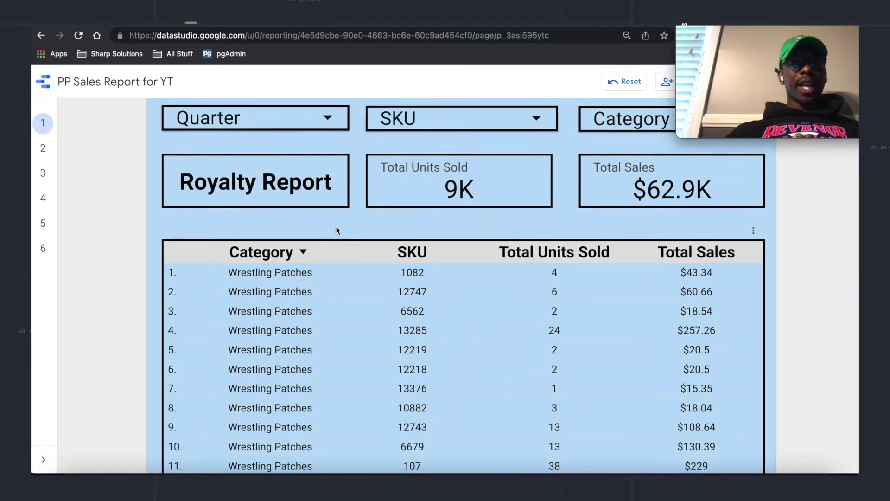
# View the available options in the Quarter and SKU filters of the Royalty Report.
pyautogui.click(269, 136)
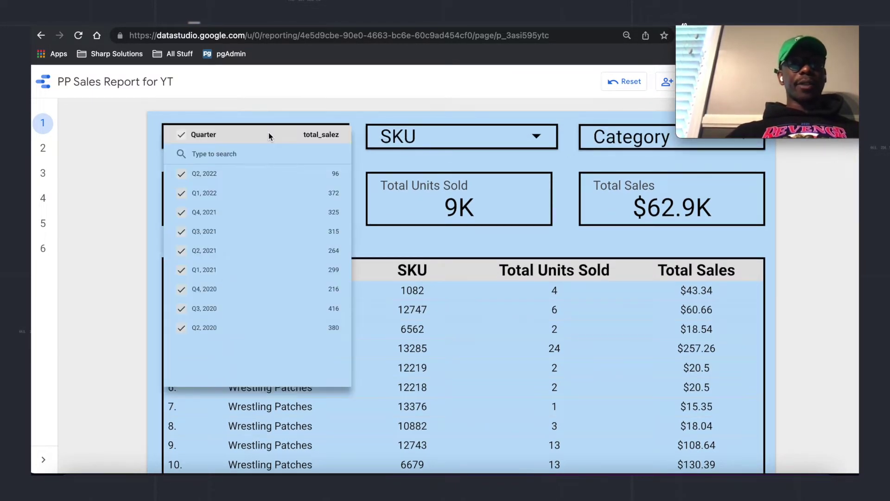
pyautogui.click(408, 137)
pyautogui.click(412, 138)
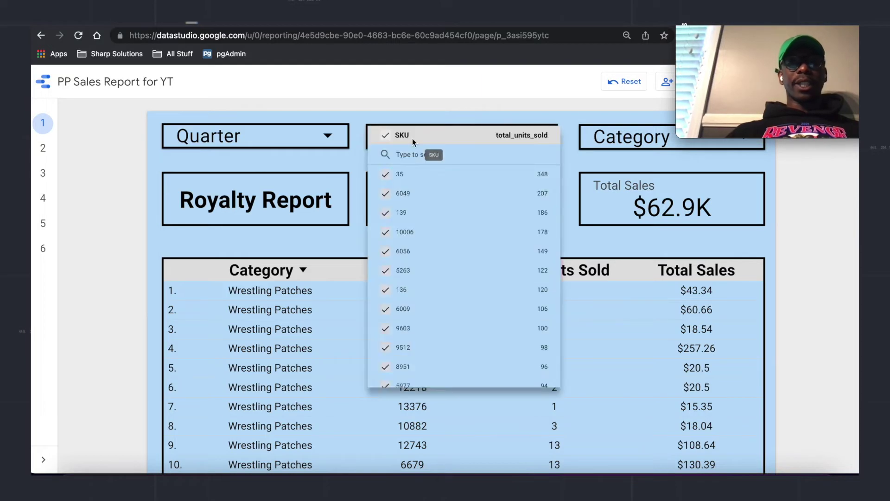
pyautogui.click(352, 160)
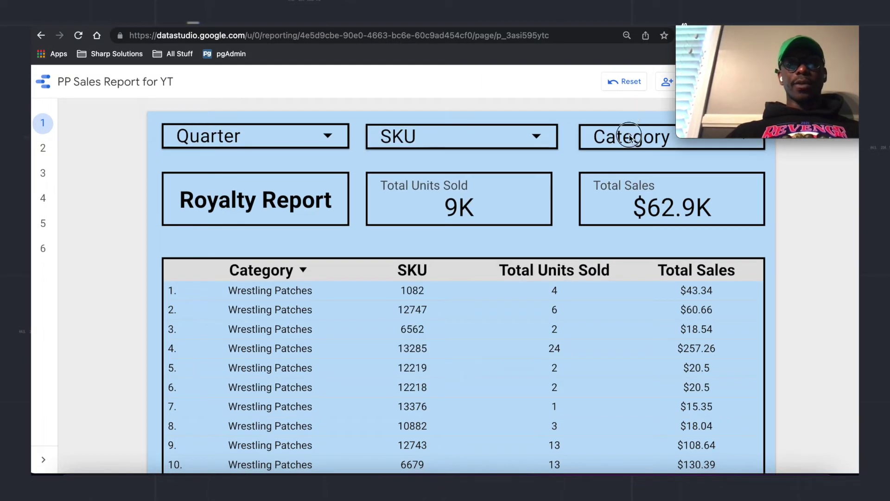
# Filter the Royalty Report to only the Basketball Patches category and review the table down to its grand total.
pyautogui.click(629, 138)
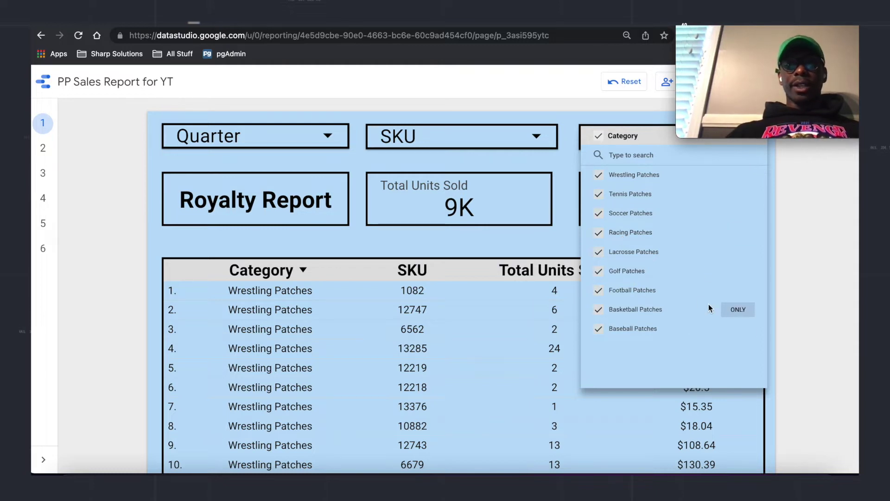
pyautogui.click(738, 310)
pyautogui.click(531, 241)
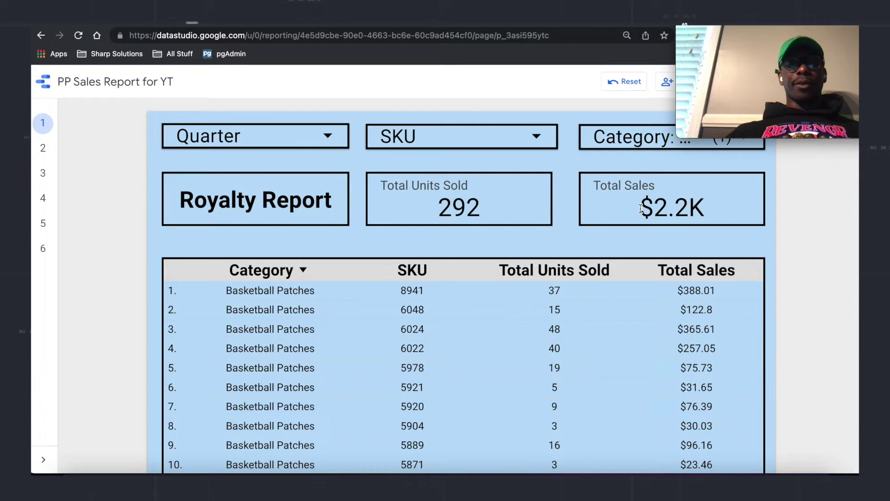
pyautogui.scroll(-3, 537, 301)
pyautogui.scroll(-2, 513, 238)
pyautogui.scroll(1, 513, 240)
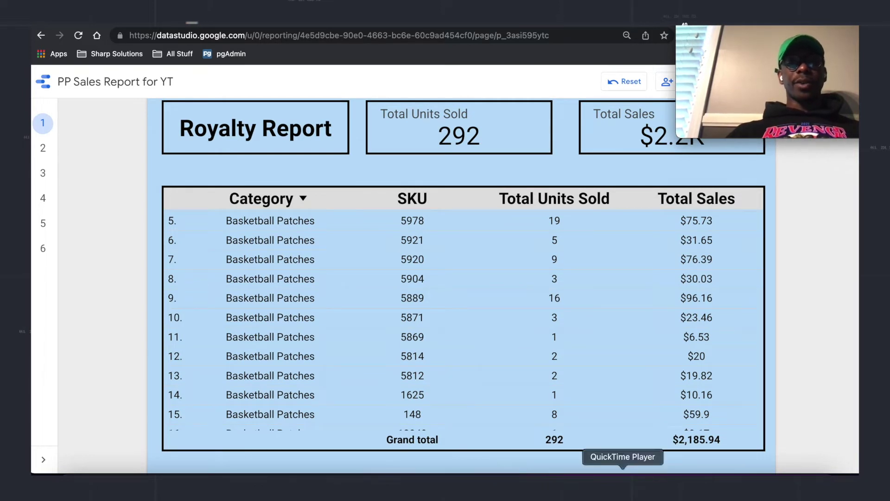
pyautogui.scroll(2, 493, 167)
pyautogui.scroll(-3, 649, 241)
pyautogui.scroll(6, 681, 265)
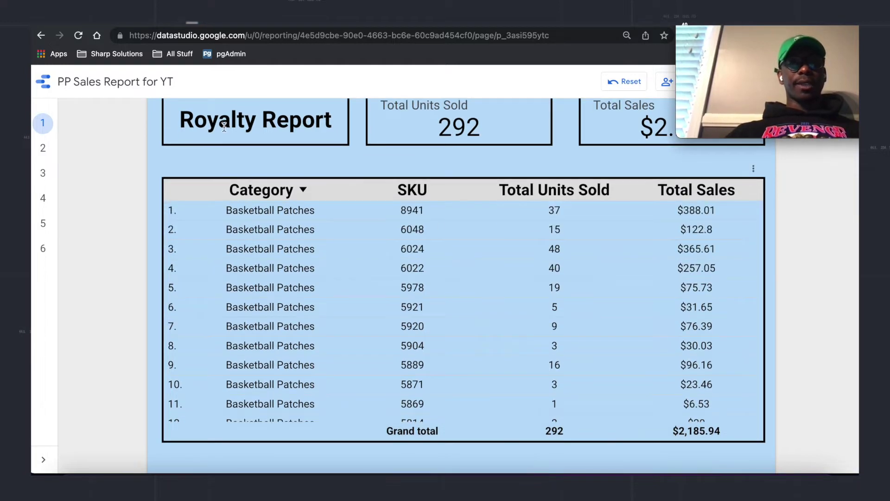
# Limit the Royalty Report's Quarter filter to only Q1, 2022.
pyautogui.click(260, 135)
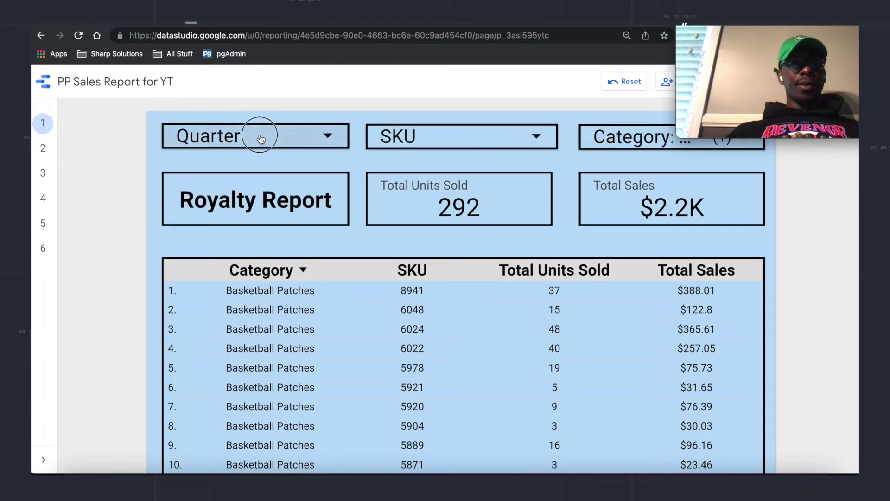
pyautogui.moveTo(326, 215)
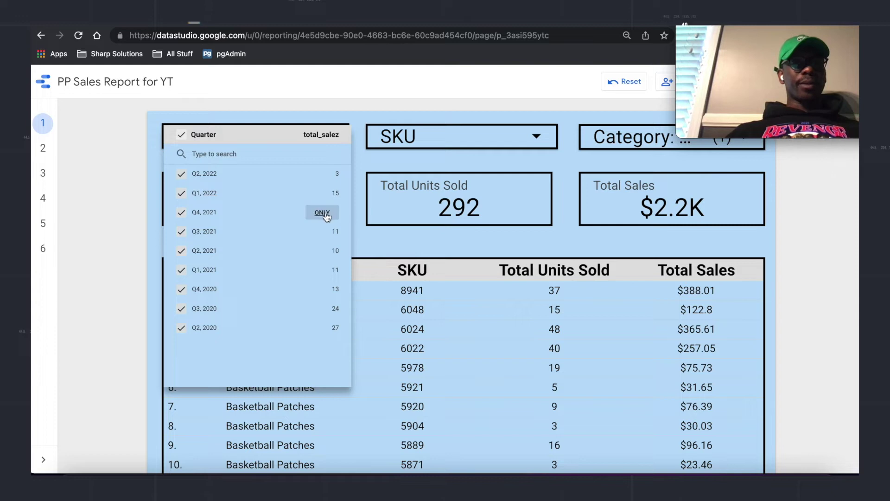
pyautogui.moveTo(311, 194)
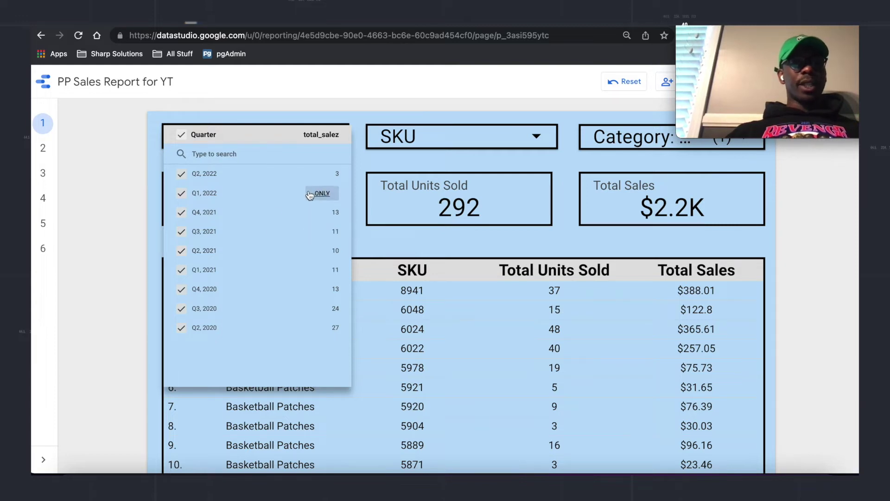
pyautogui.click(310, 195)
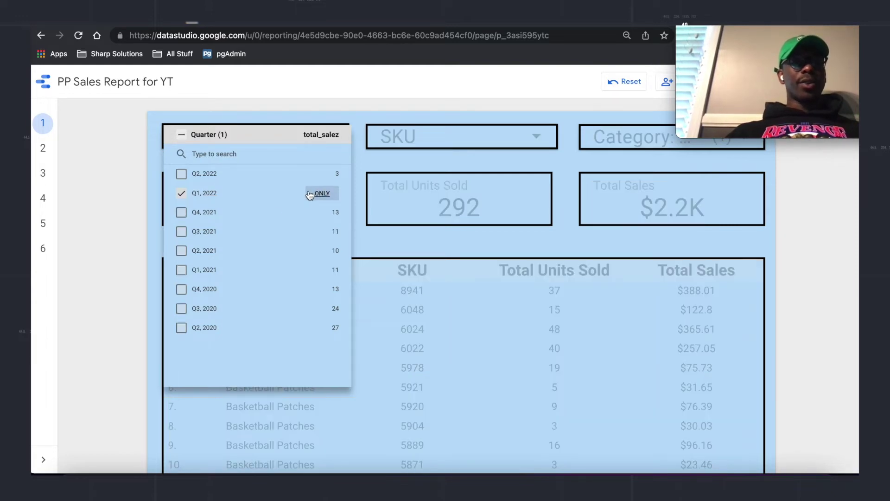
pyautogui.click(360, 166)
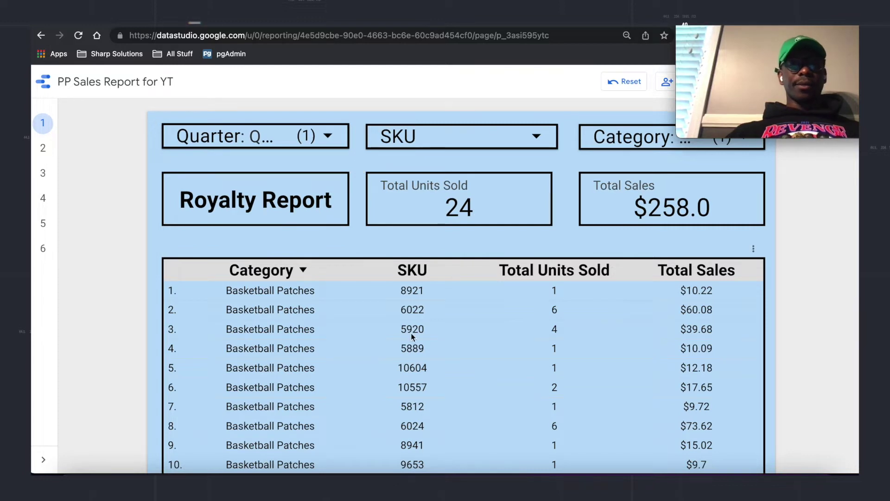
# Examine the filtered Royalty Report rows together with the total units sold and total sales.
pyautogui.scroll(-2, 411, 334)
pyautogui.scroll(2, 509, 221)
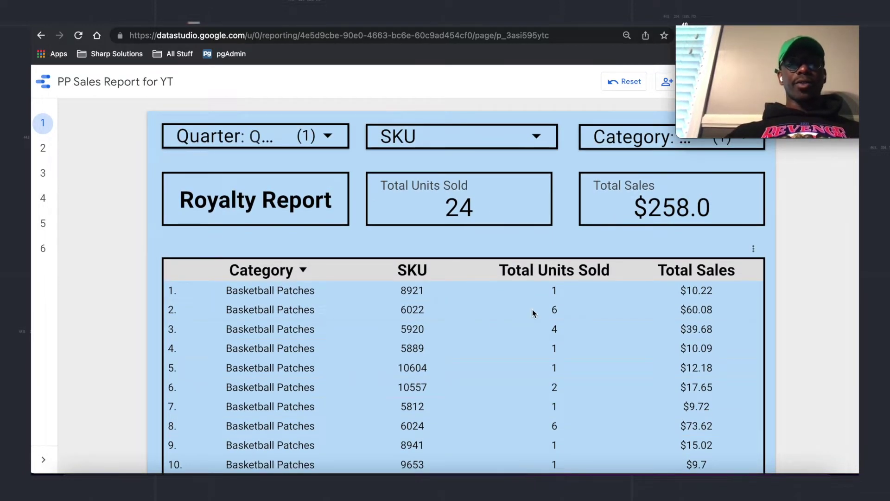
pyautogui.scroll(-2, 532, 309)
pyautogui.scroll(2, 409, 225)
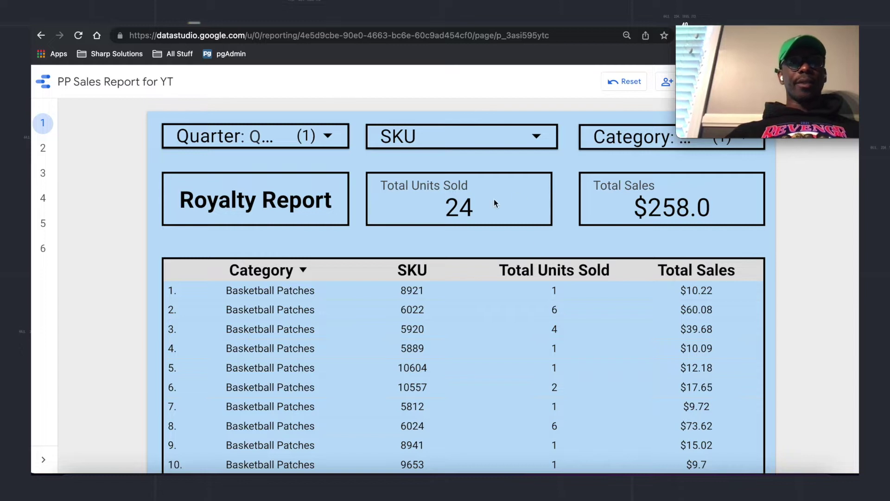
pyautogui.scroll(-2, 323, 314)
pyautogui.scroll(2, 323, 313)
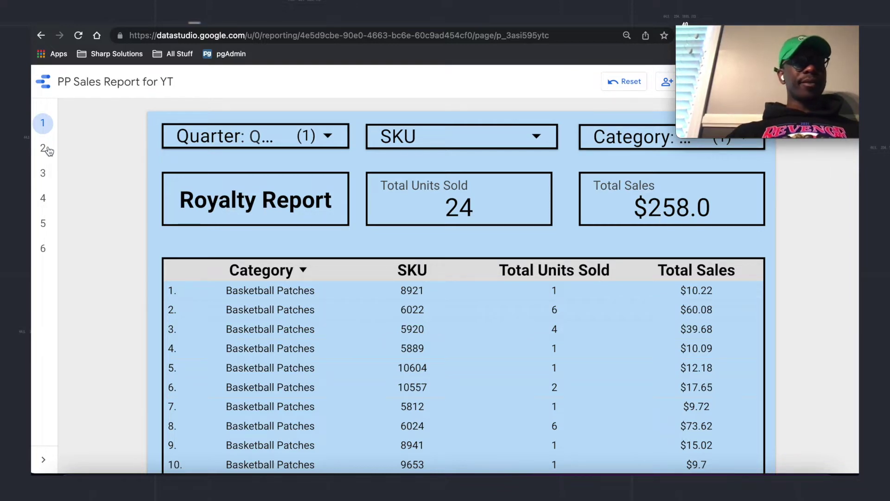
pyautogui.scroll(-3, 361, 236)
pyautogui.scroll(3, 361, 236)
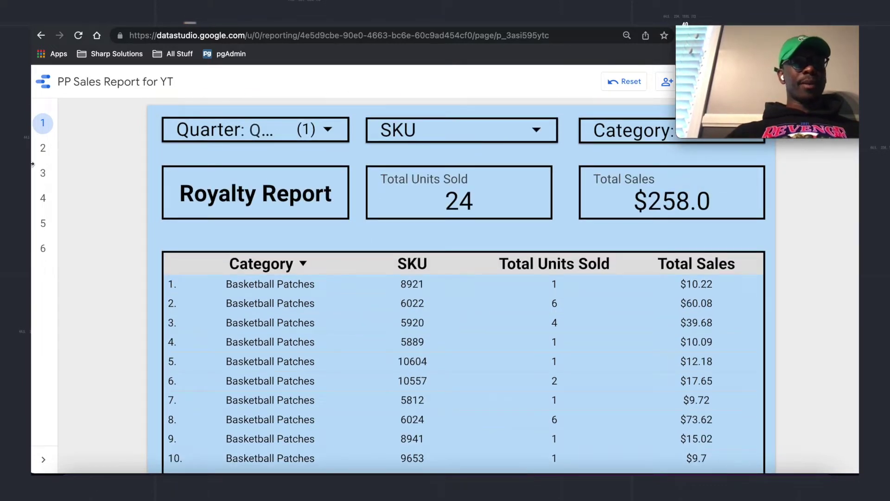
# Open the report's second page, Sales by SKU (2021), and look over its product table and chart.
pyautogui.click(43, 150)
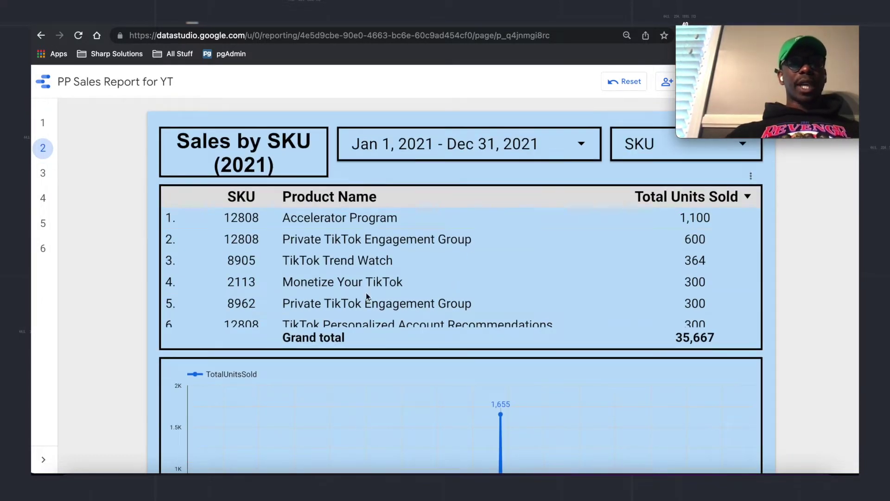
pyautogui.scroll(-4, 365, 293)
pyautogui.scroll(-2, 132, 284)
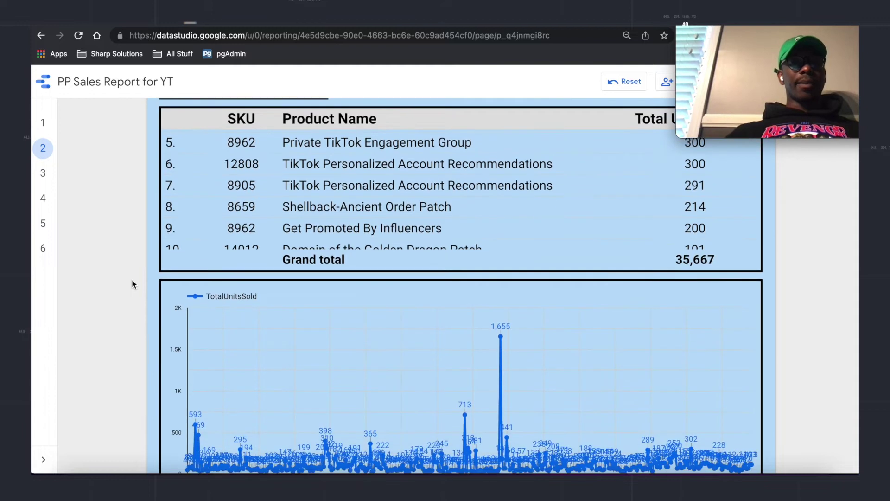
pyautogui.scroll(2, 426, 374)
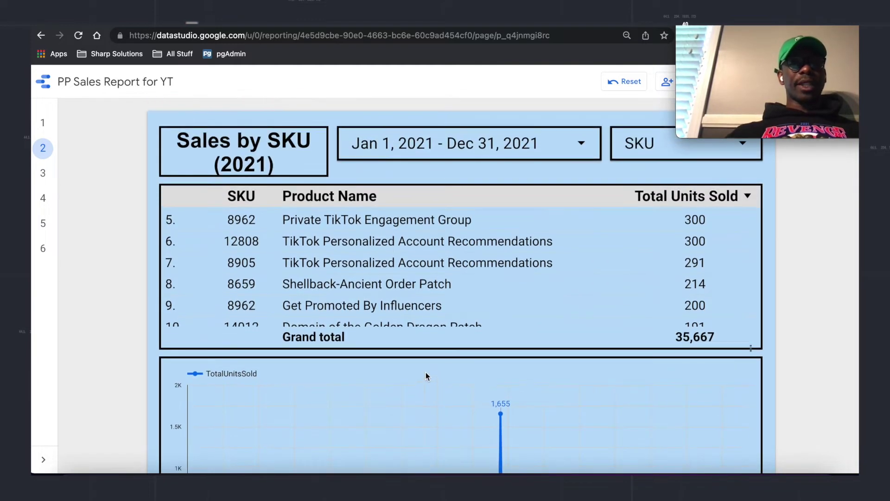
pyautogui.scroll(4, 359, 232)
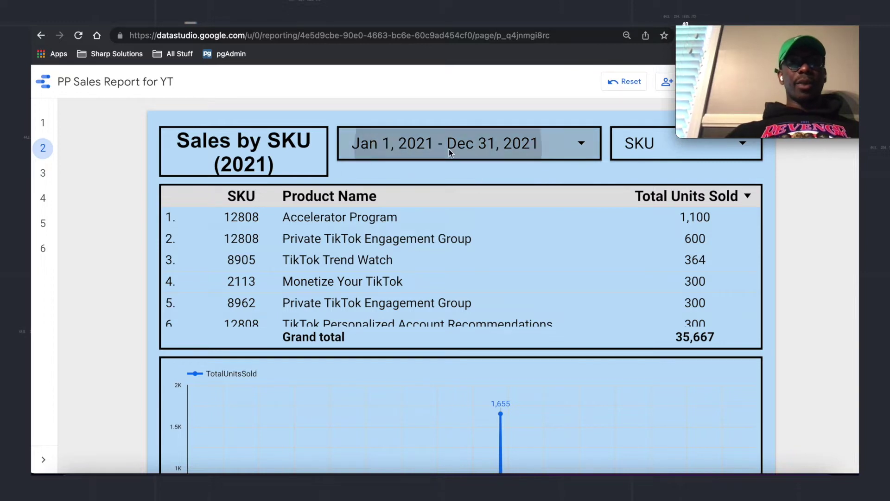
# View the date range options, close them without changes, and look through the Sales by SKU product rows.
pyautogui.click(395, 151)
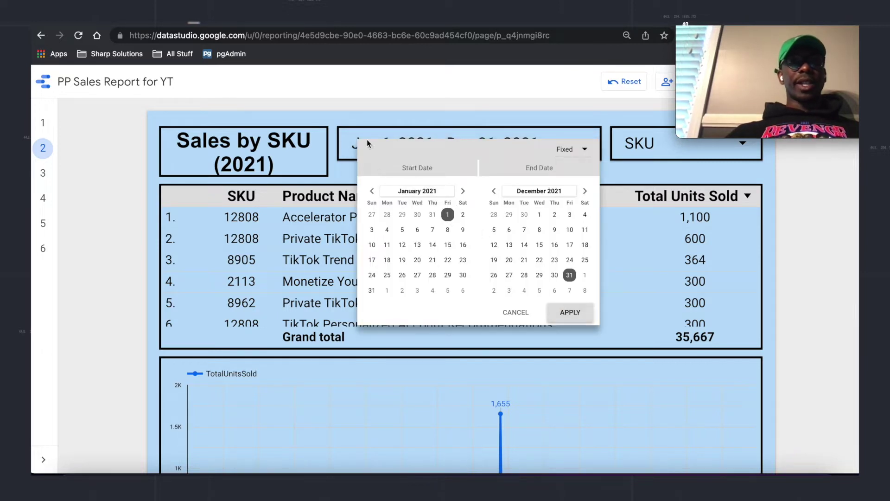
pyautogui.click(342, 116)
pyautogui.scroll(-10, 331, 222)
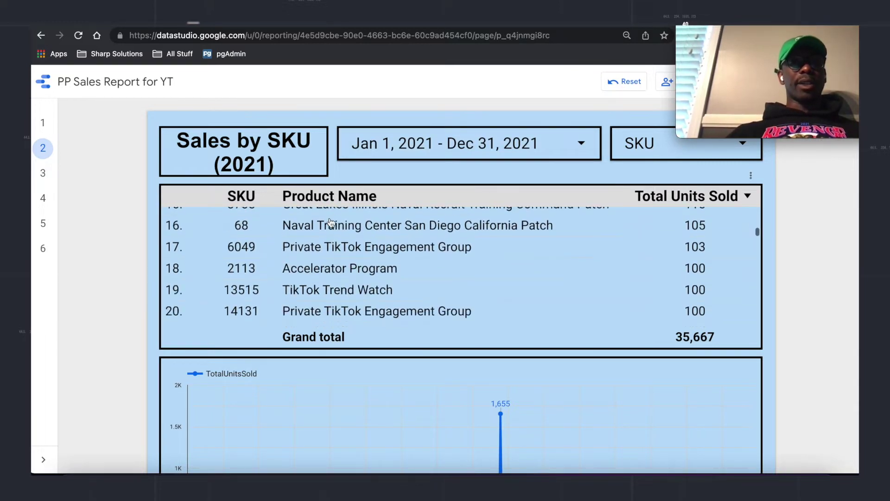
pyautogui.scroll(-1, 331, 222)
pyautogui.scroll(-15, 596, 276)
pyautogui.scroll(20, 596, 276)
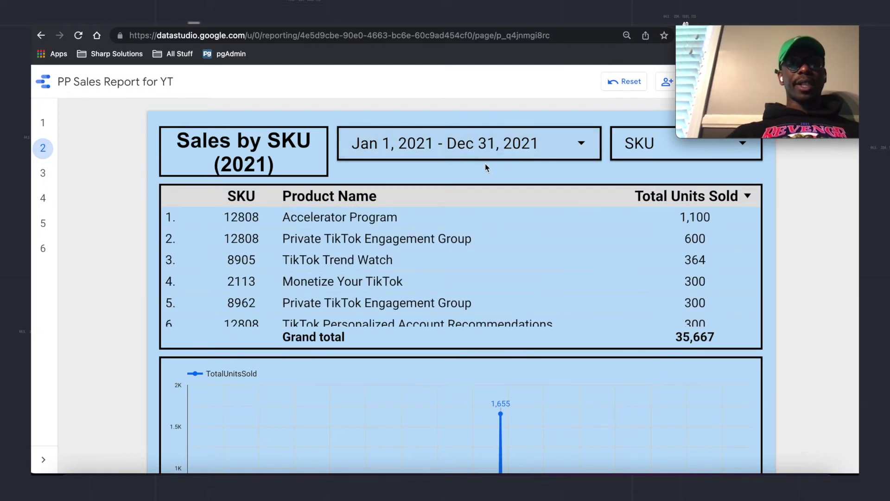
# Examine the TotalUnitsSold line chart under the product table, then return to the table's first rows.
pyautogui.scroll(-2, 388, 228)
pyautogui.scroll(-2, 104, 256)
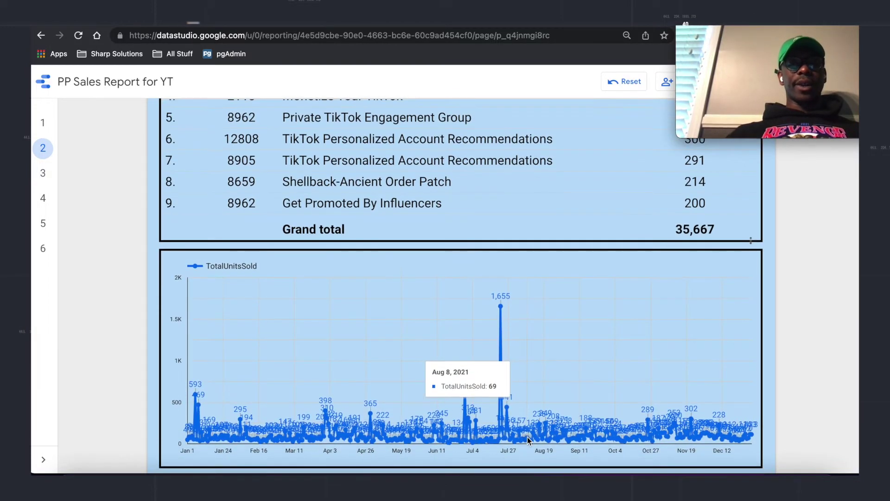
pyautogui.scroll(1, 483, 310)
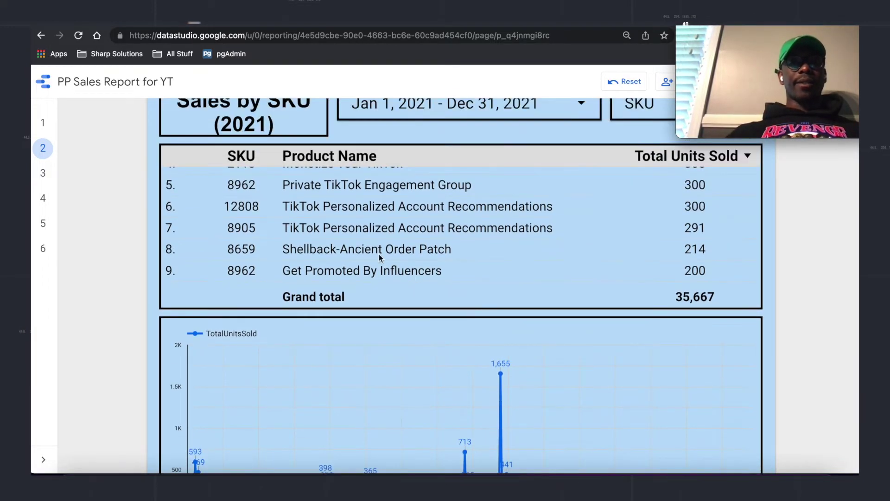
pyautogui.scroll(1, 407, 227)
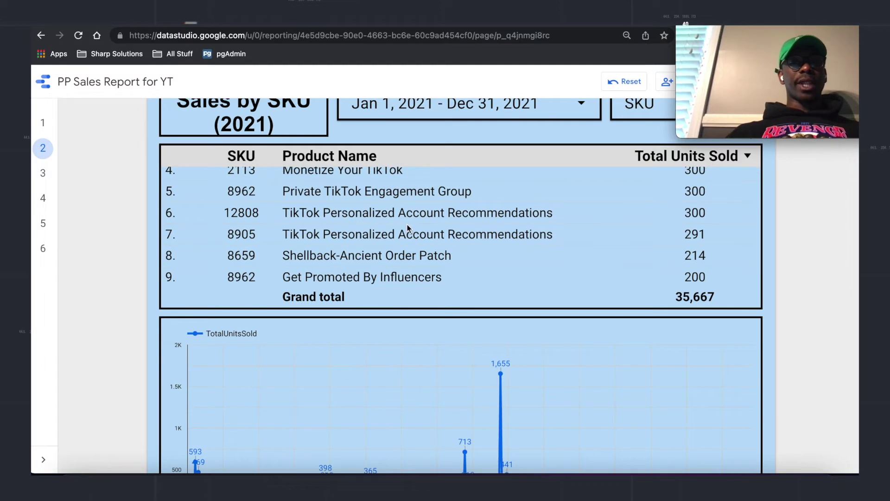
pyautogui.scroll(3, 407, 224)
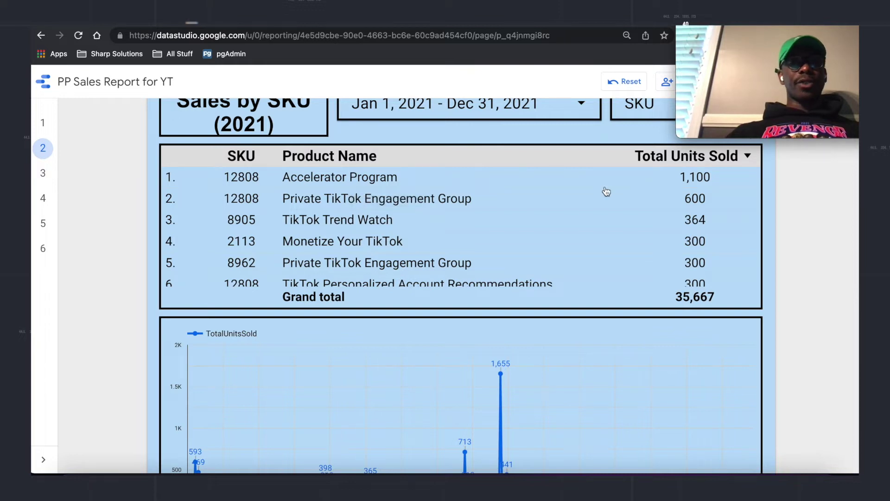
# Filter the Sales by SKU chart to the Accelerator Program row with SKU 12808 and inspect its TotalUnitsSold peak in July.
pyautogui.scroll(1, 605, 191)
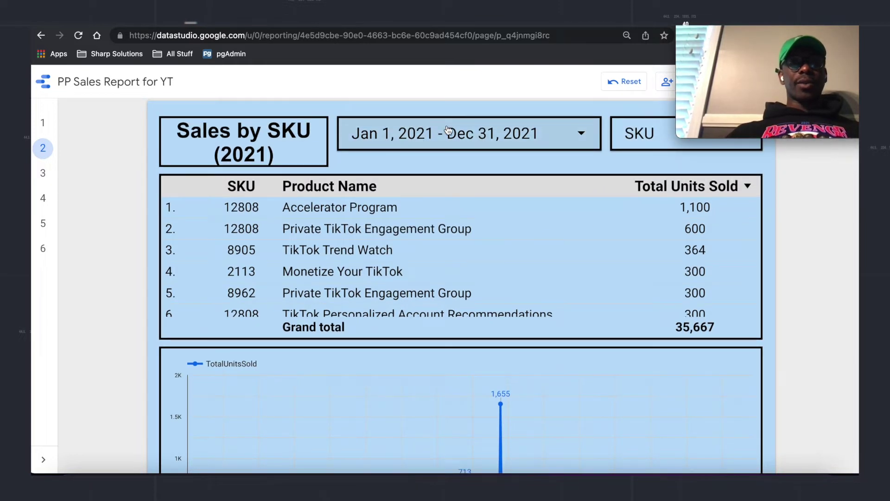
pyautogui.click(347, 212)
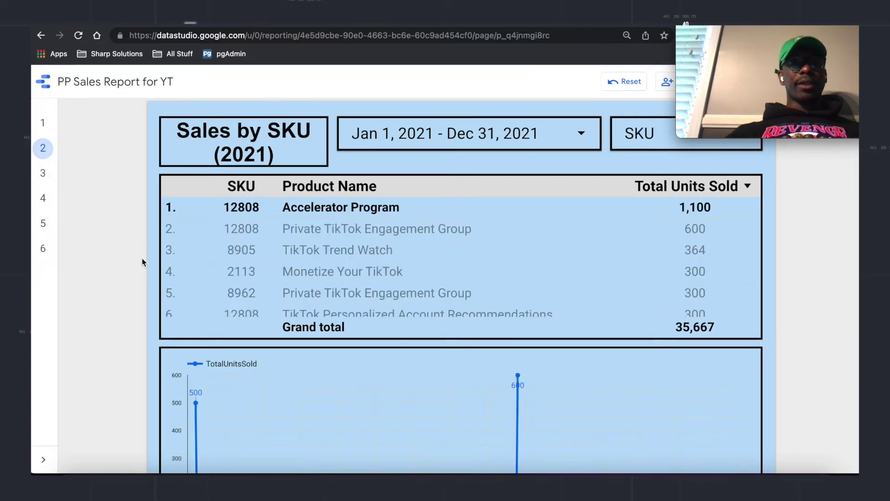
pyautogui.scroll(-2, 141, 258)
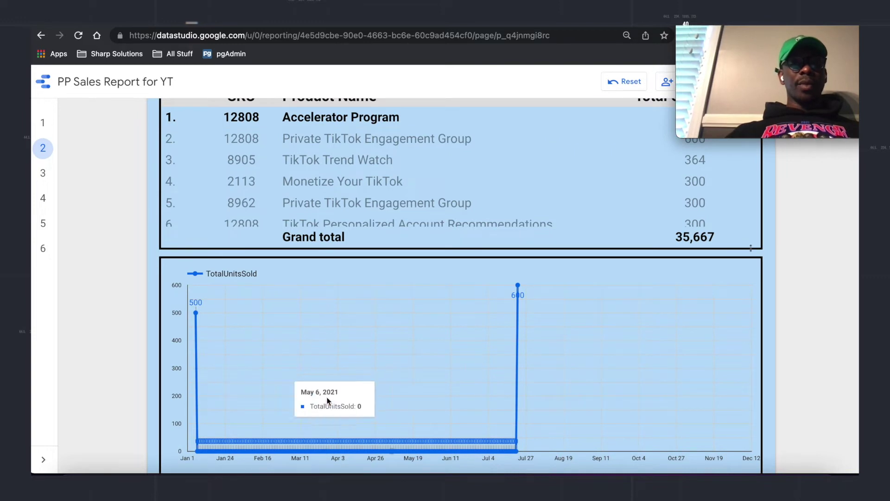
pyautogui.scroll(-1, 325, 399)
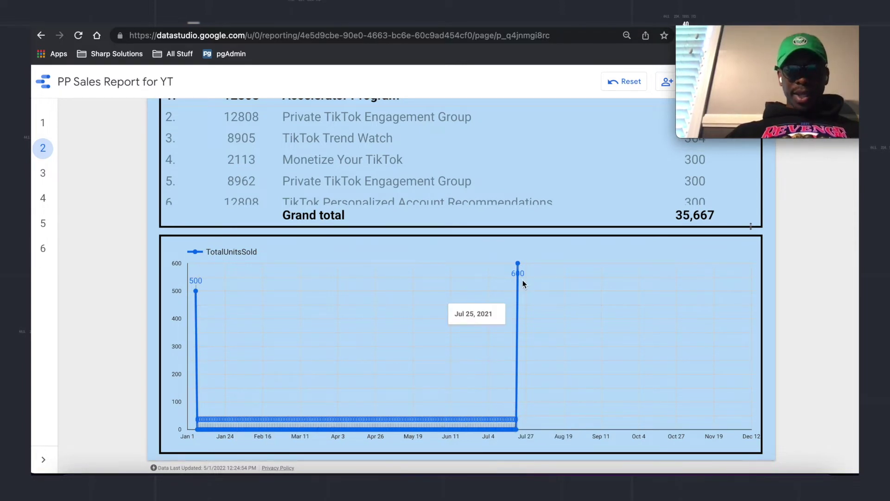
pyautogui.moveTo(519, 268)
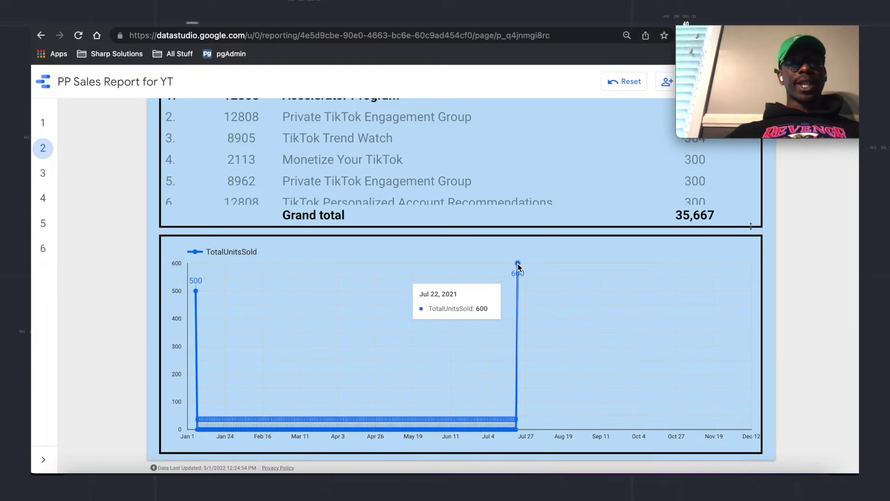
pyautogui.scroll(3, 518, 267)
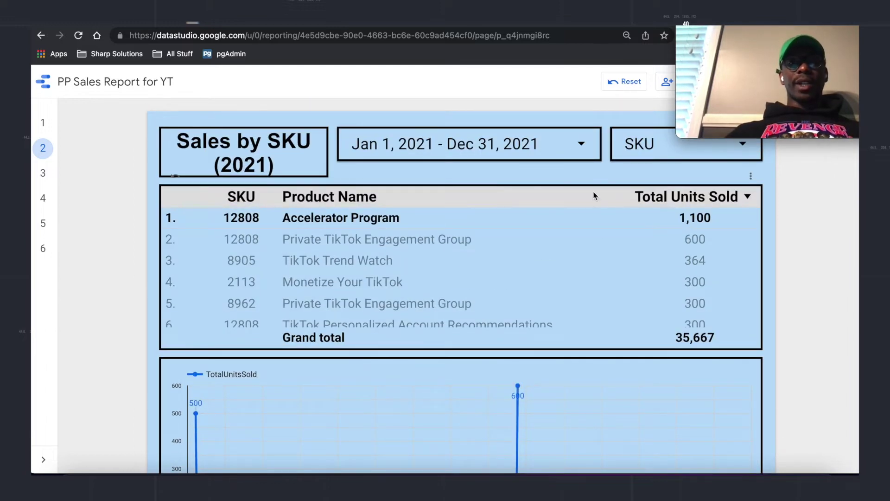
# Change the end of the Sales by SKU date range to Mar 31, 2021 and apply it.
pyautogui.scroll(-1, 448, 280)
pyautogui.click(485, 139)
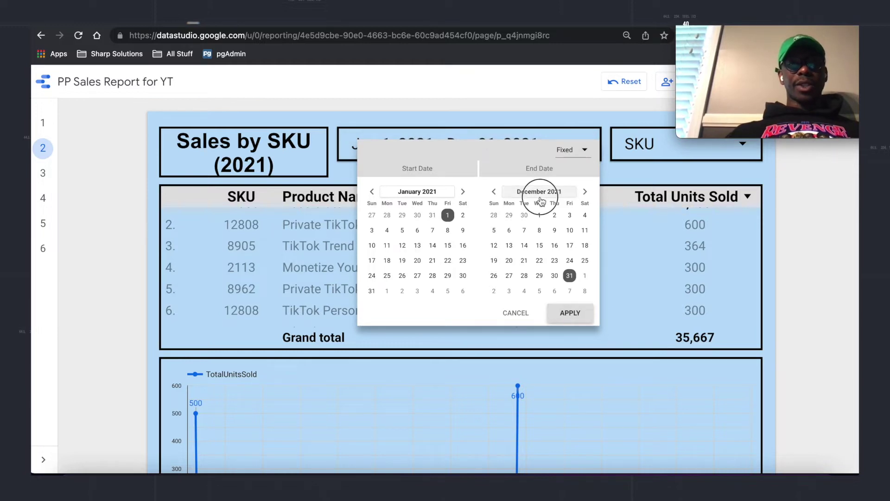
pyautogui.click(539, 192)
pyautogui.click(534, 209)
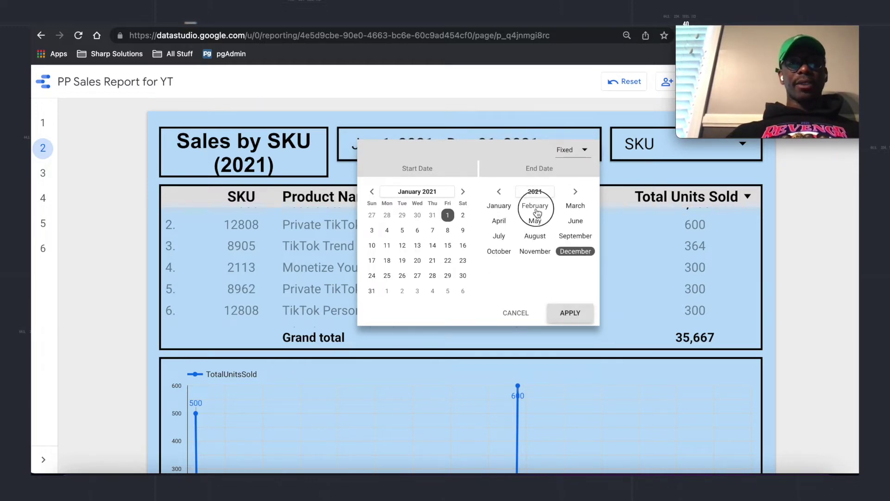
pyautogui.click(525, 193)
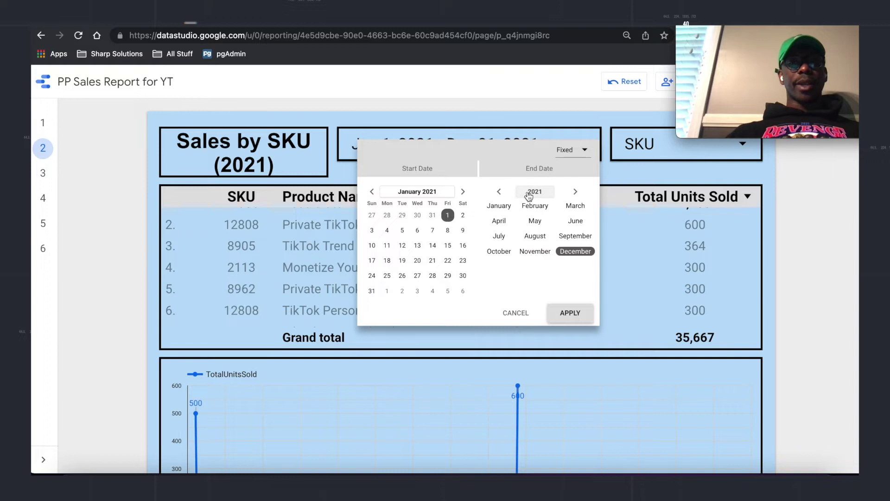
pyautogui.click(570, 209)
pyautogui.click(539, 276)
pyautogui.click(569, 313)
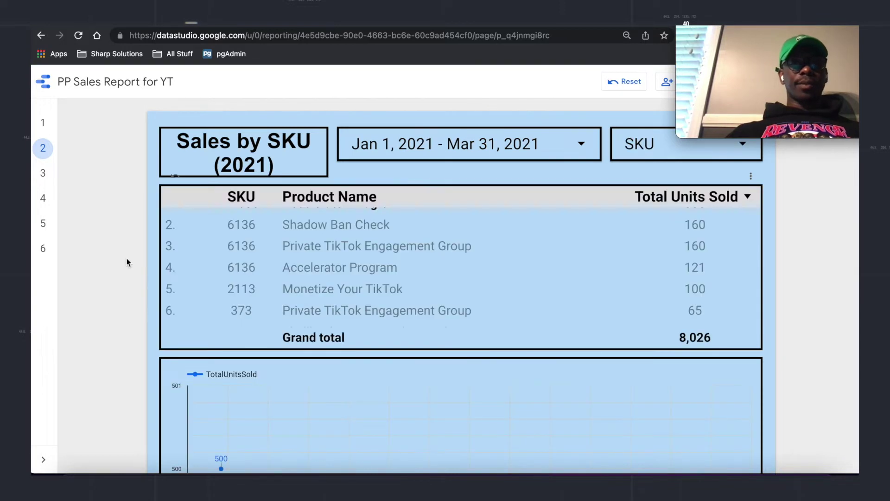
# Examine the selected Accelerator Program's January to March units in the chart and in the product table.
pyautogui.scroll(-3, 422, 402)
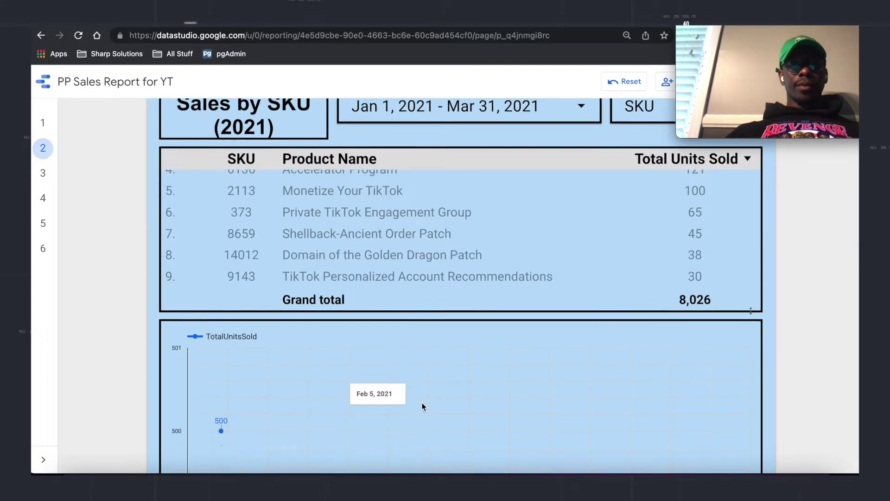
pyautogui.moveTo(221, 363)
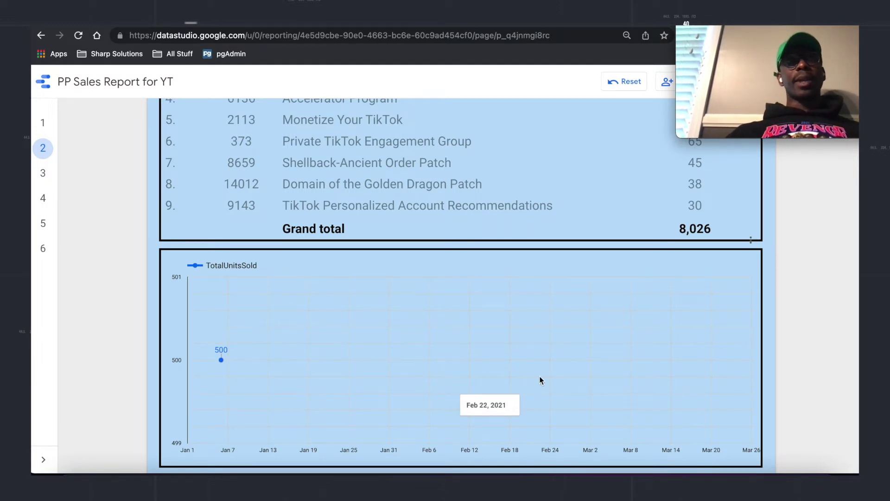
pyautogui.scroll(2, 540, 379)
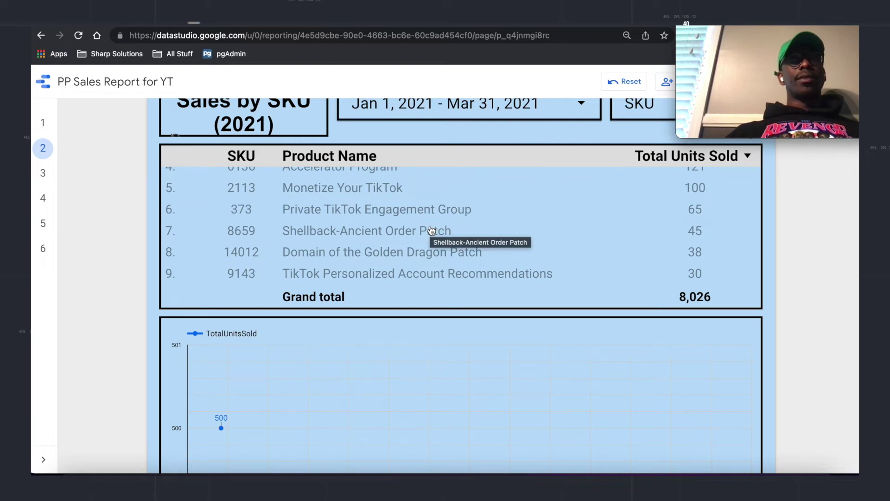
pyautogui.scroll(2, 431, 230)
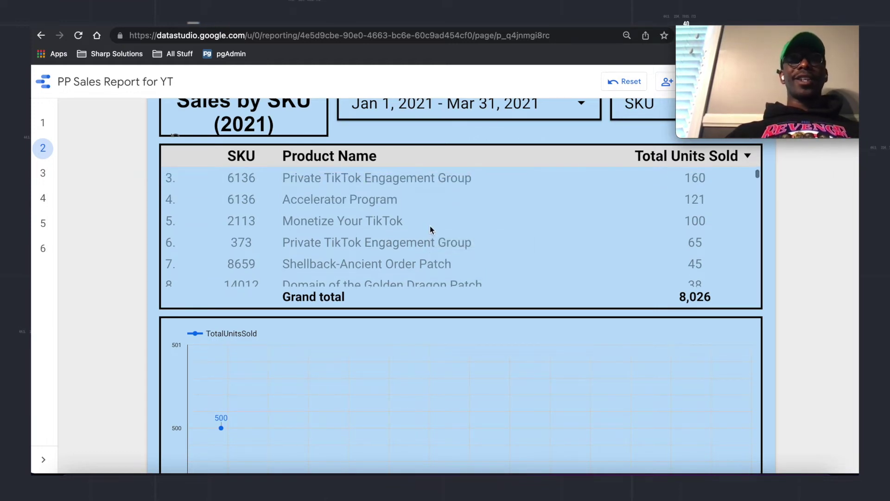
pyautogui.scroll(2, 431, 230)
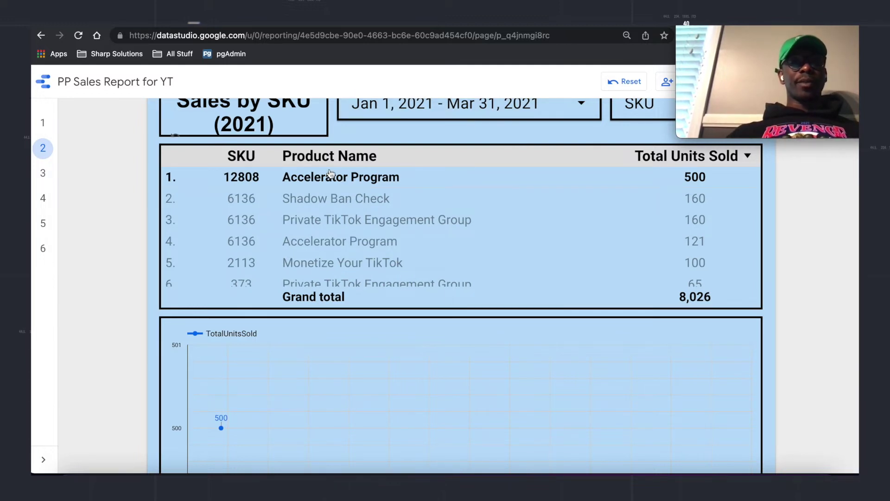
pyautogui.scroll(2, 341, 199)
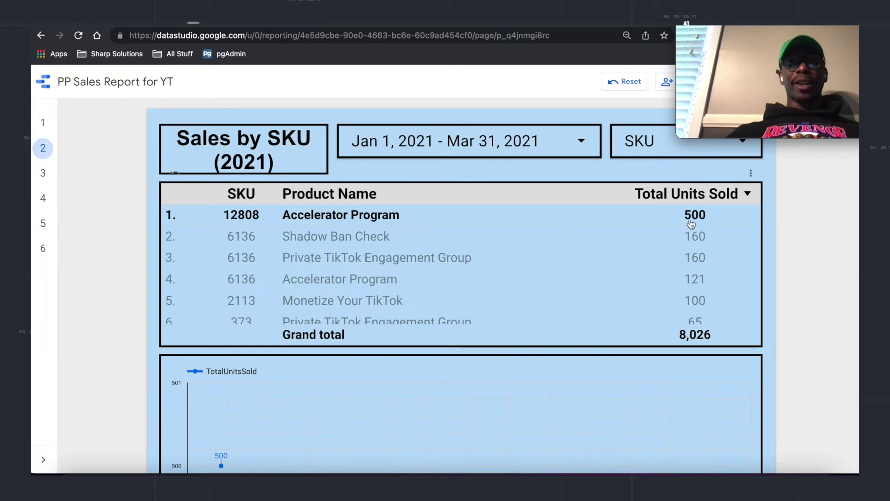
# Clear the Accelerator Program row filter and view the TotalUnitsSold chart for all products from January to March.
pyautogui.click(349, 225)
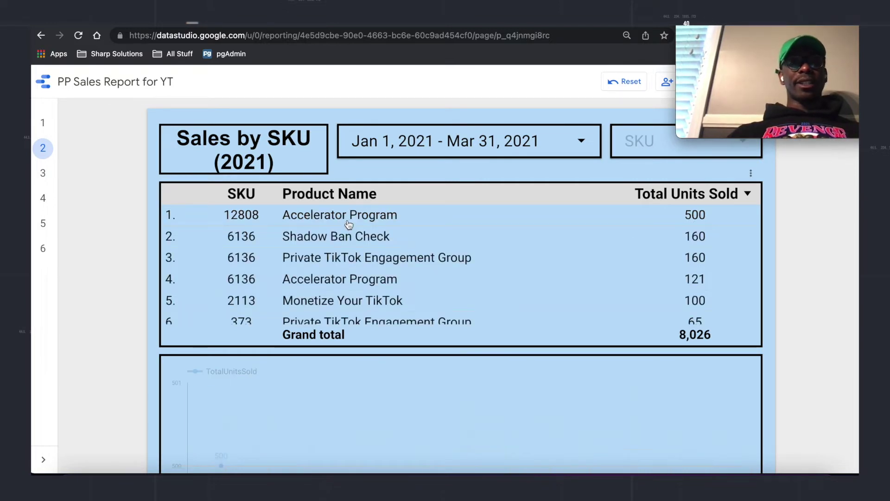
pyautogui.scroll(-3, 348, 259)
pyautogui.scroll(-1, 347, 272)
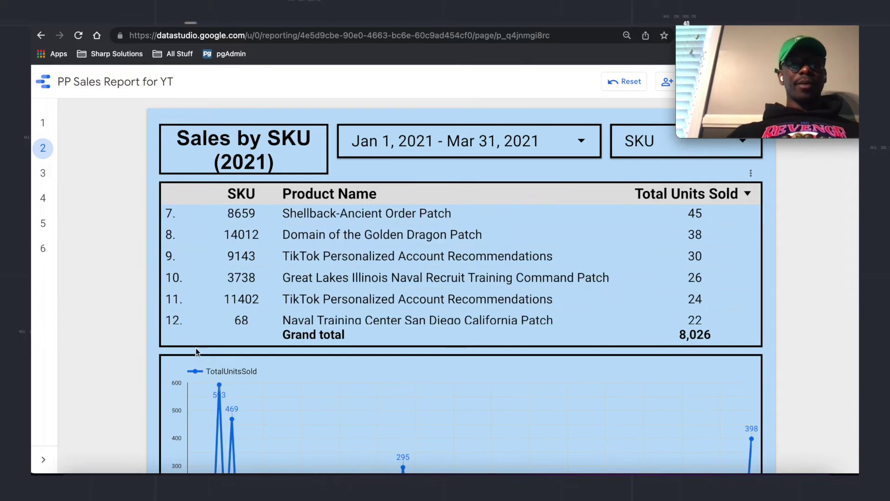
pyautogui.scroll(-2, 300, 417)
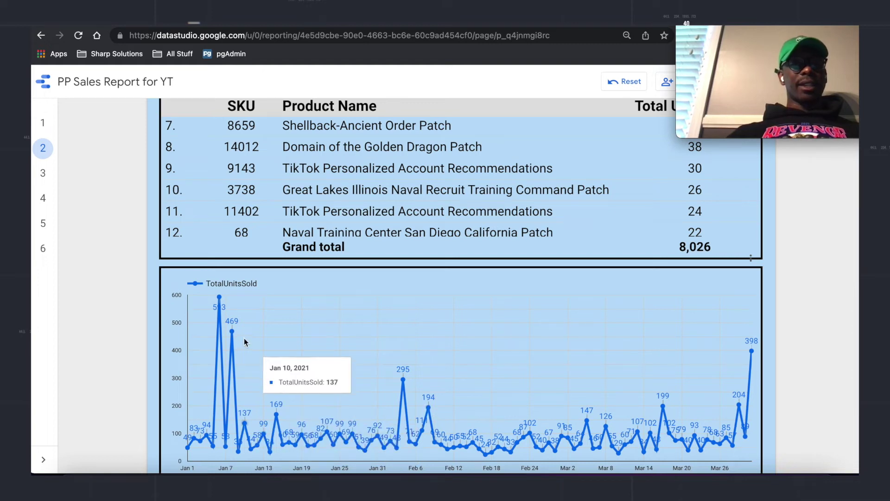
# Filter the product table to the Jan 6, 2021 peak in the TotalUnitsSold chart and view its first rows.
pyautogui.click(219, 297)
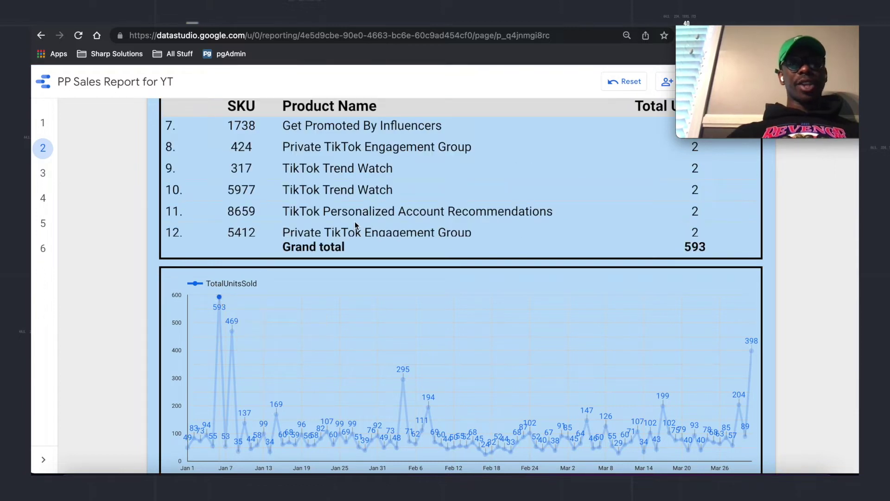
pyautogui.scroll(3, 354, 232)
pyautogui.scroll(2, 124, 185)
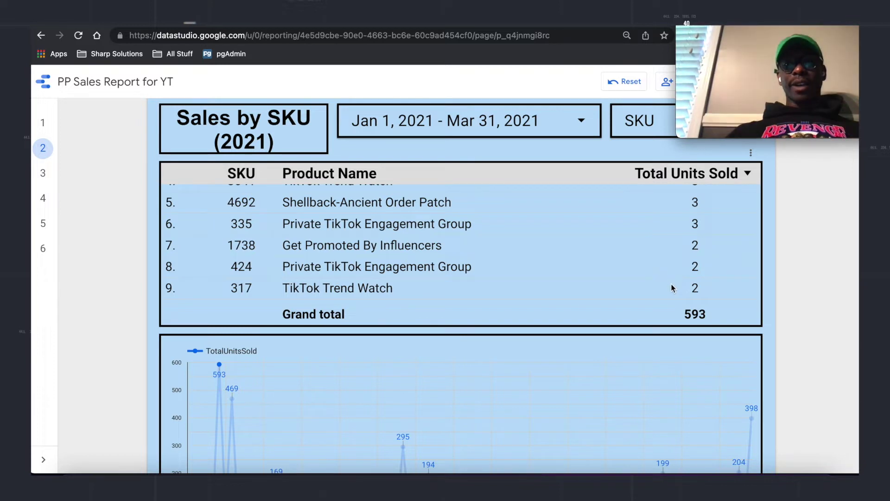
pyautogui.scroll(3, 567, 263)
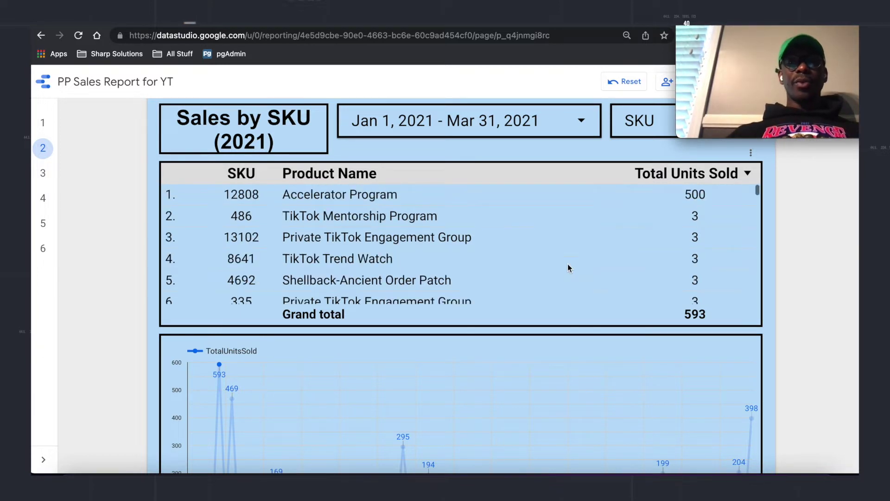
# Look through the list of products sold on Jan 6, 2021 and come back to the start of the page.
pyautogui.scroll(-10, 444, 261)
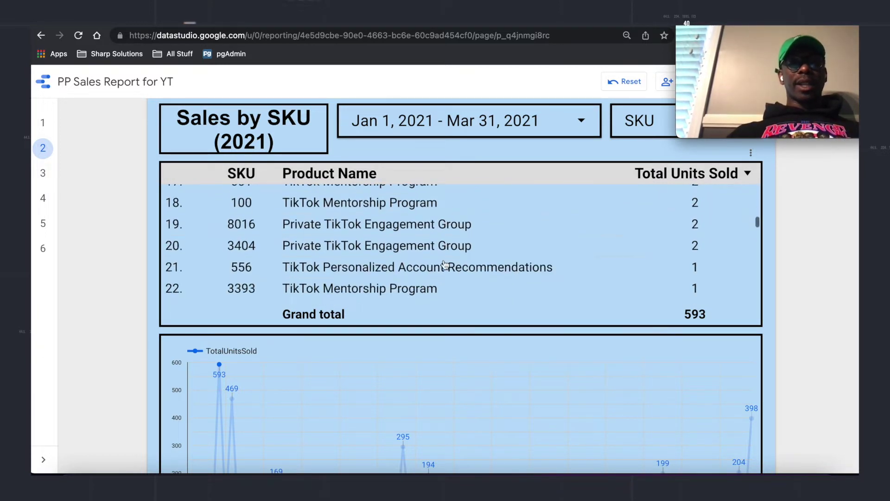
pyautogui.scroll(-12, 444, 264)
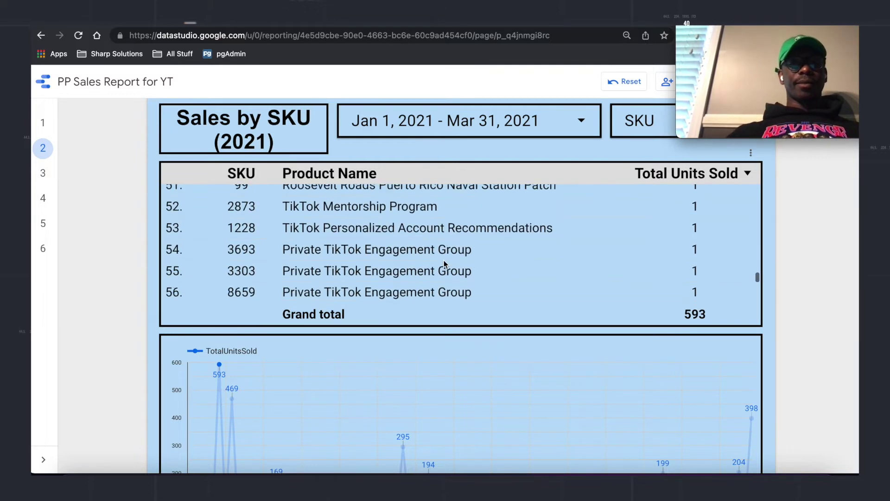
pyautogui.scroll(14, 312, 251)
pyautogui.scroll(8, 278, 255)
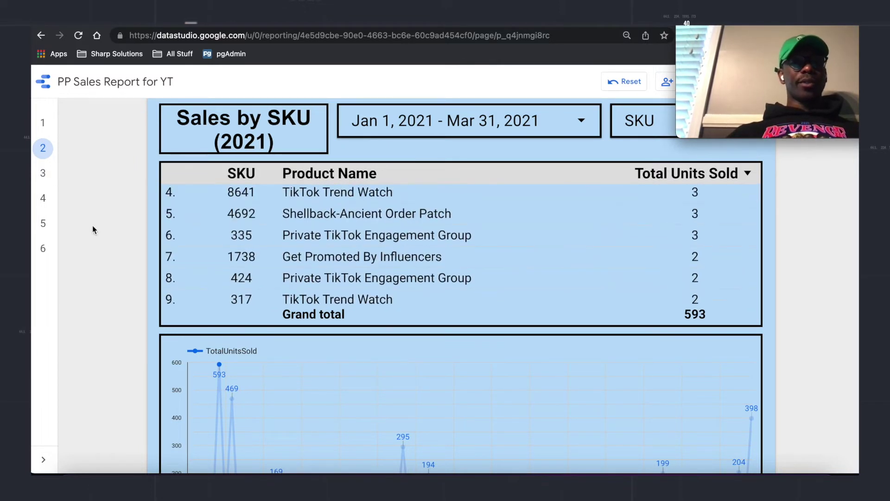
pyautogui.scroll(1, 91, 224)
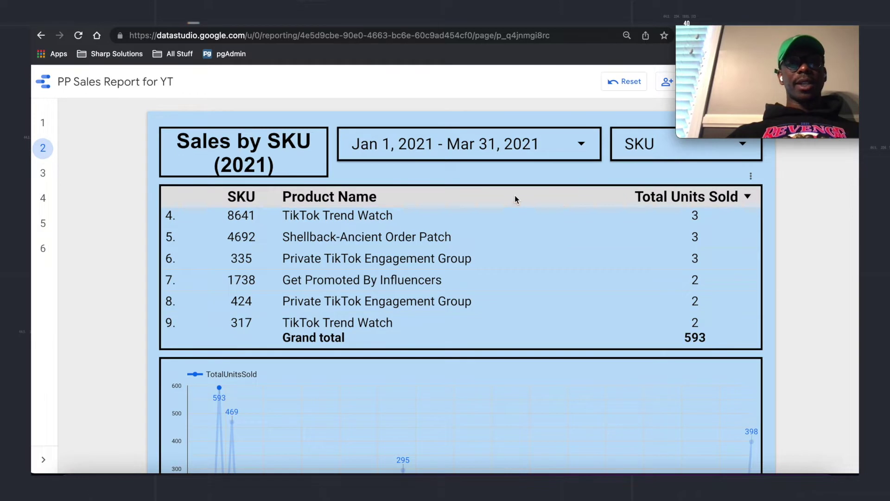
# Compare the selected Jan 6, 2021 chart point with the product rows and grand total in the table.
pyautogui.scroll(-1, 359, 272)
pyautogui.scroll(-2, 360, 272)
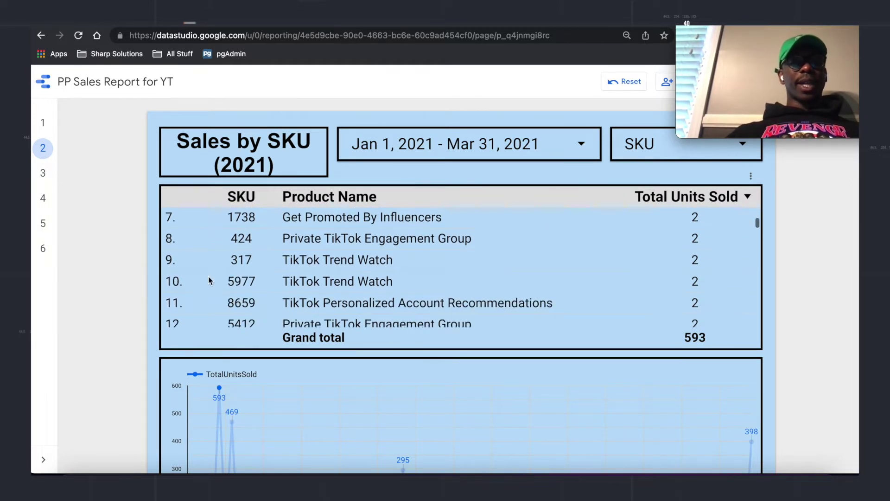
pyautogui.scroll(-1, 193, 369)
pyautogui.scroll(-1, 193, 370)
pyautogui.moveTo(217, 339)
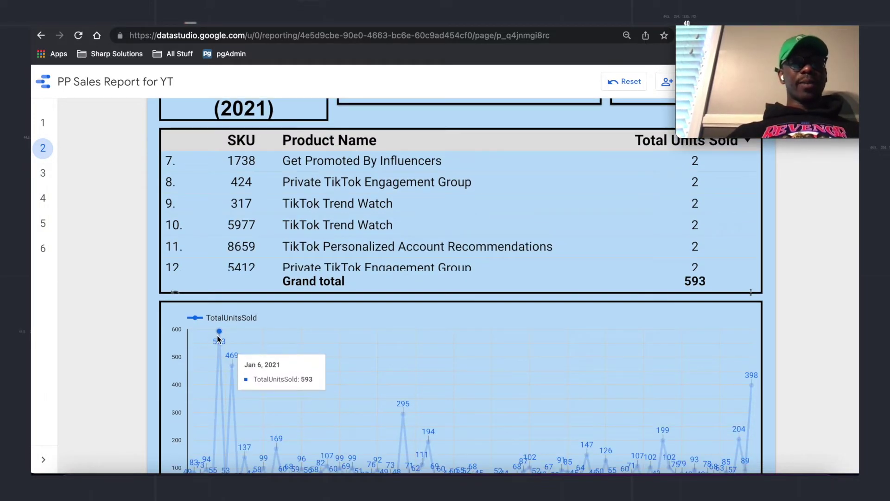
pyautogui.scroll(-1, 217, 339)
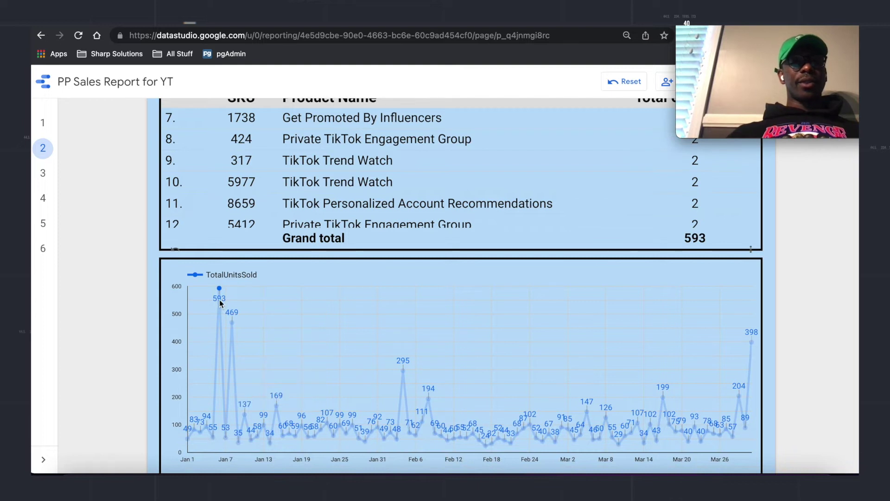
pyautogui.scroll(2, 343, 247)
pyautogui.scroll(3, 369, 277)
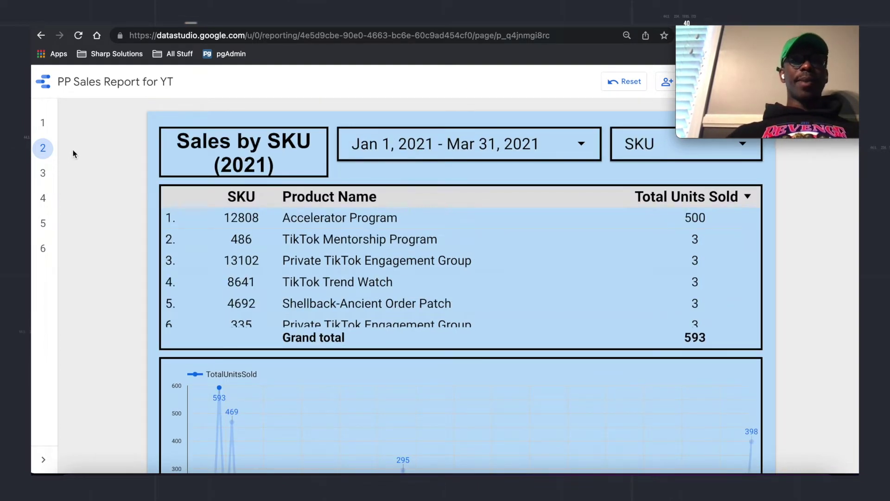
pyautogui.scroll(-1, 162, 338)
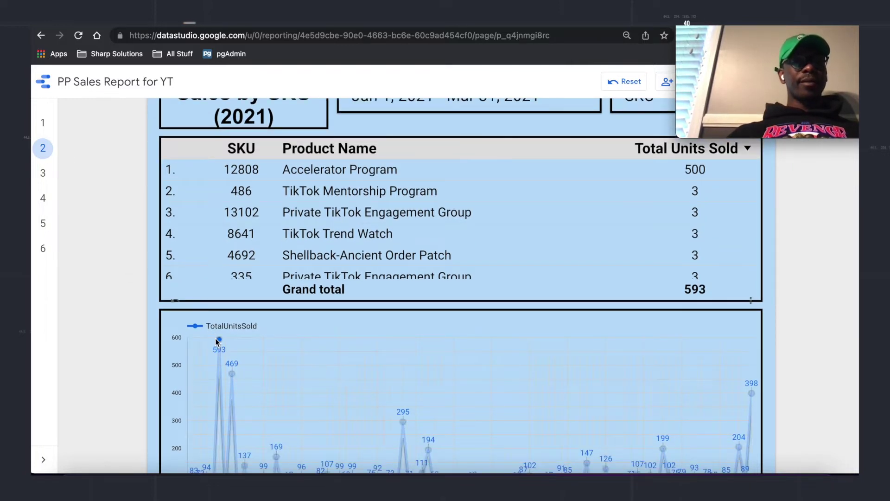
pyautogui.scroll(1, 99, 219)
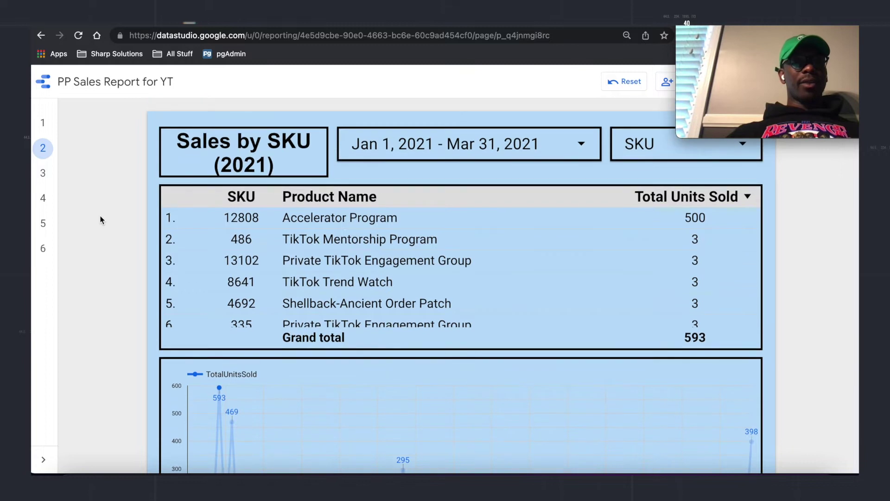
# Open the report's fifth page, Stock Out Report, and look over its inventory table.
pyautogui.click(42, 224)
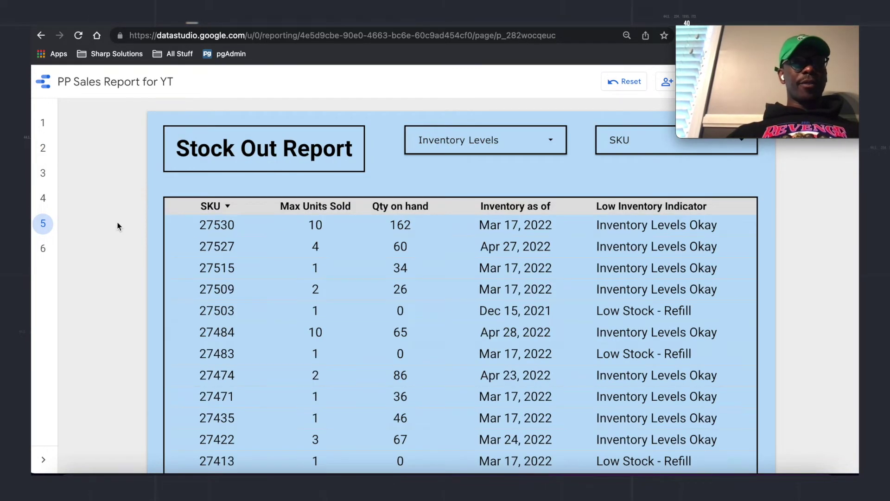
pyautogui.scroll(-1, 163, 316)
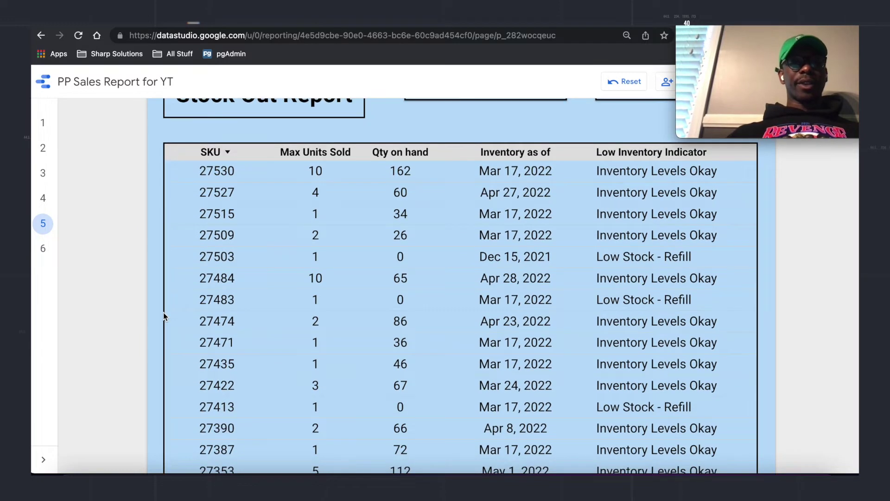
pyautogui.scroll(1, 163, 312)
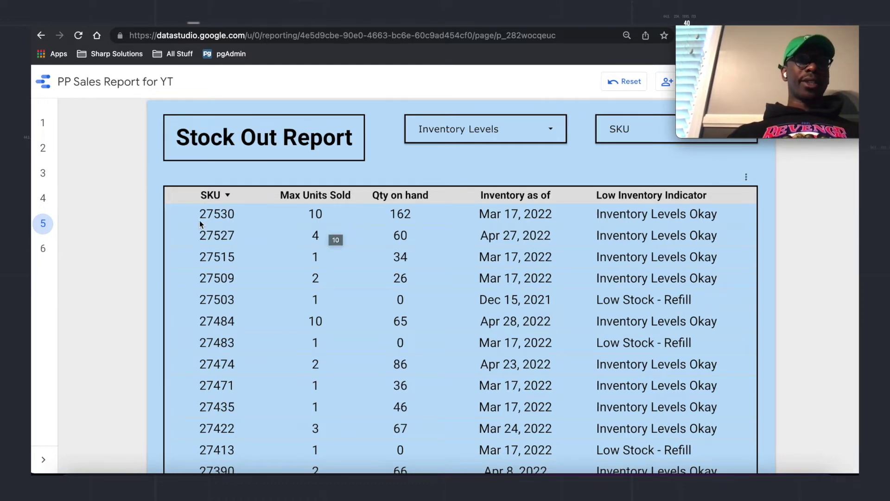
# Read through the Stock Out Report rows, comparing quantity on hand, inventory date and Low Inventory Indicator for each SKU.
pyautogui.scroll(-1, 84, 217)
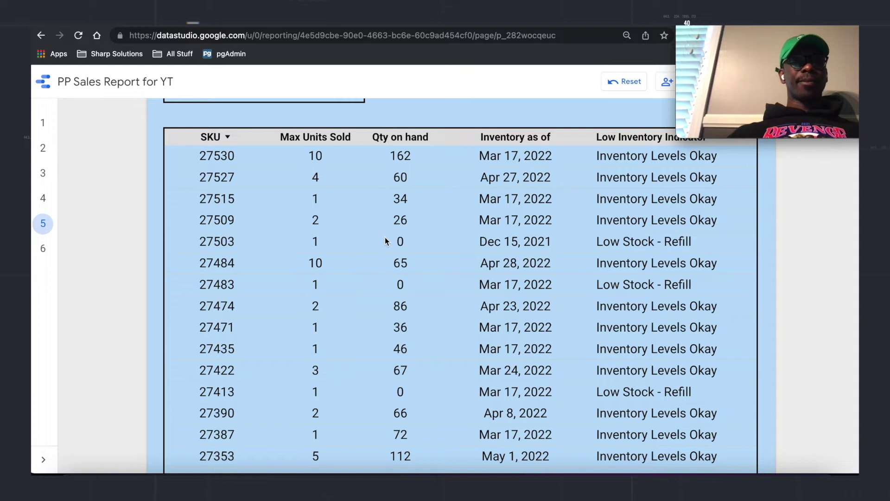
pyautogui.scroll(-1, 385, 240)
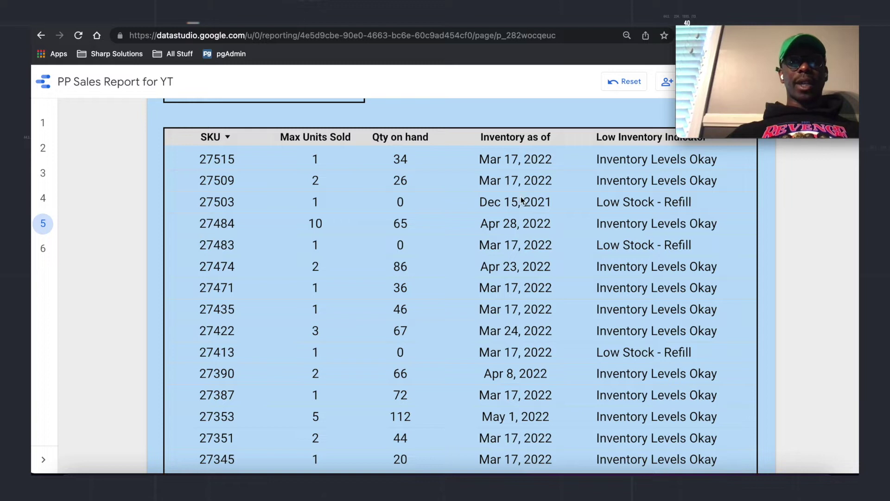
pyautogui.scroll(-1, 692, 207)
pyautogui.scroll(3, 692, 206)
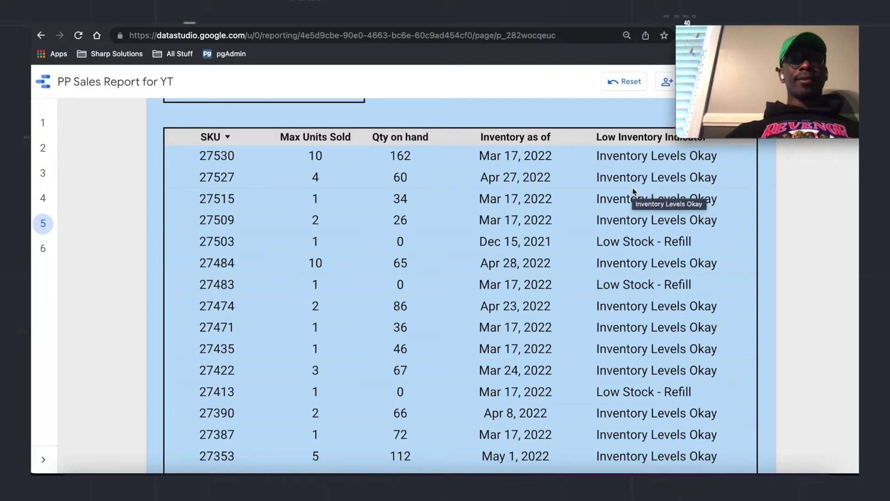
pyautogui.scroll(1, 632, 187)
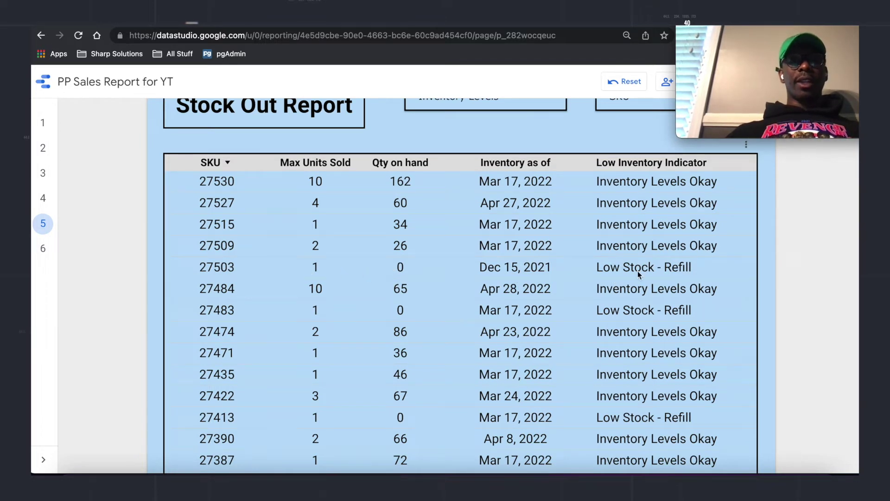
# Sort the Stock Out Report table by Max Units Sold in descending order and compare the best sellers with their quantity on hand.
pyautogui.click(320, 164)
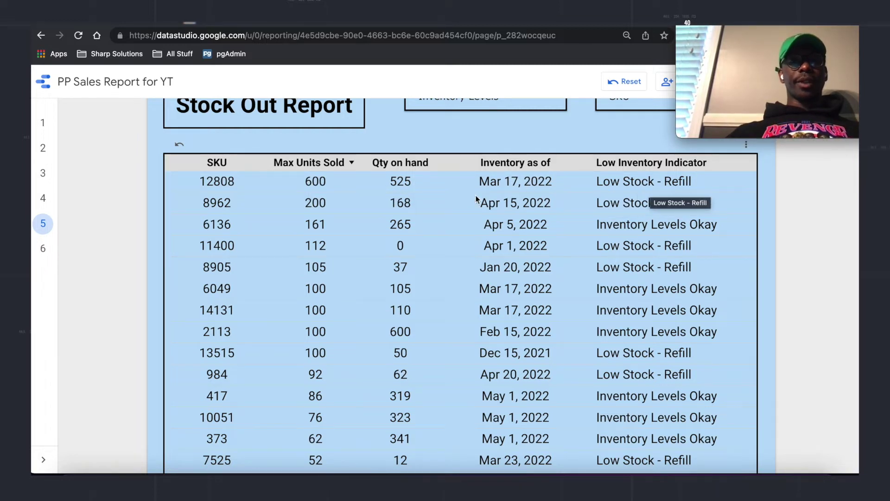
pyautogui.scroll(-1, 424, 200)
pyautogui.scroll(1, 414, 199)
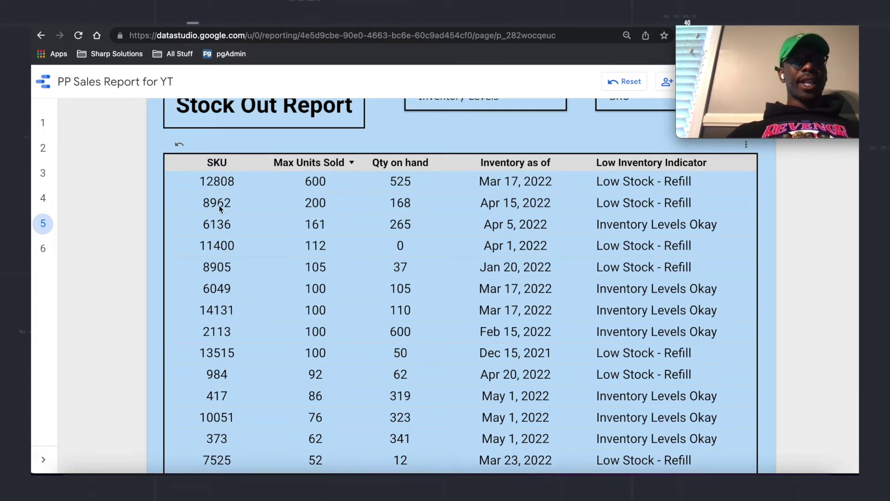
pyautogui.scroll(-1, 260, 227)
pyautogui.scroll(1, 231, 223)
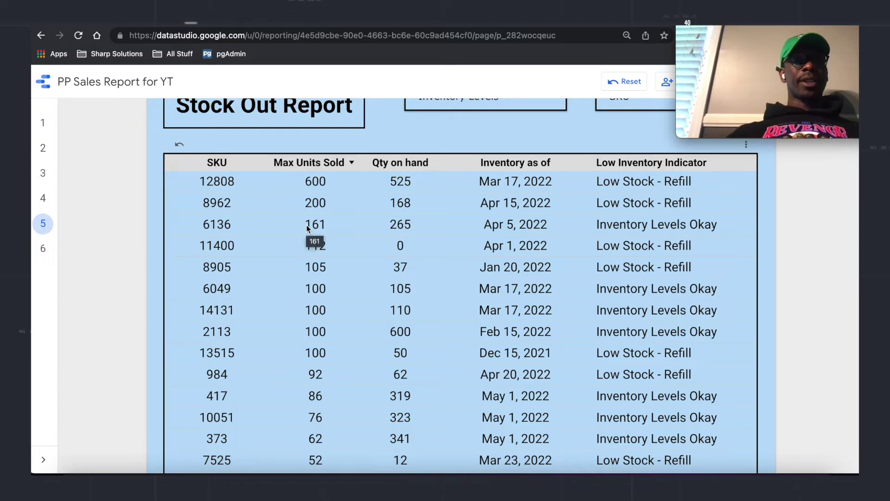
pyautogui.scroll(-3, 384, 302)
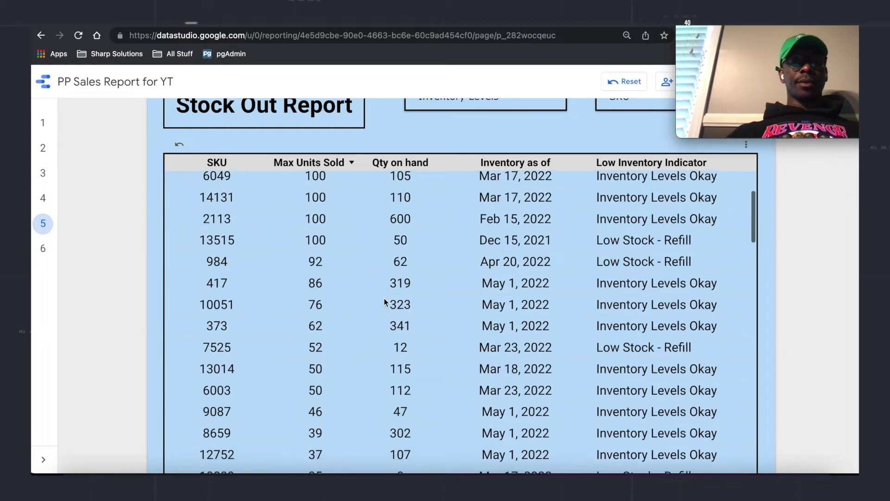
pyautogui.scroll(3, 306, 222)
pyautogui.scroll(1, 306, 222)
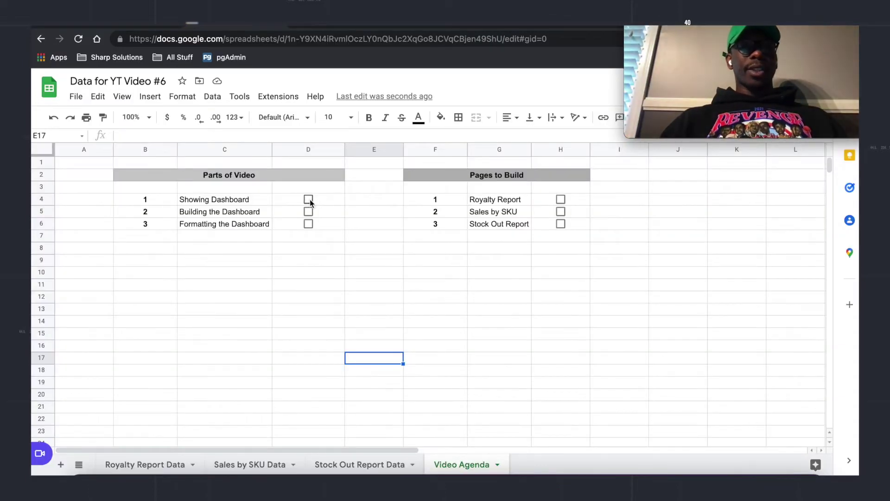
# Mark Showing Dashboard as done in the Video Agenda sheet of the Data for YT Video #6 spreadsheet.
pyautogui.click(307, 197)
pyautogui.click(308, 261)
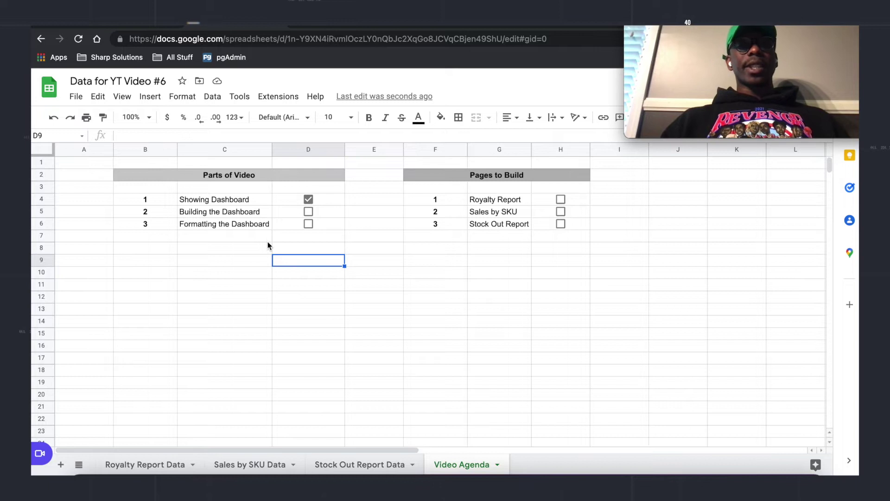
# View the BigQuery source query, then look over the spreadsheet's Stock Out, Sales by SKU and Royalty Report data sheets.
pyautogui.click(124, 27)
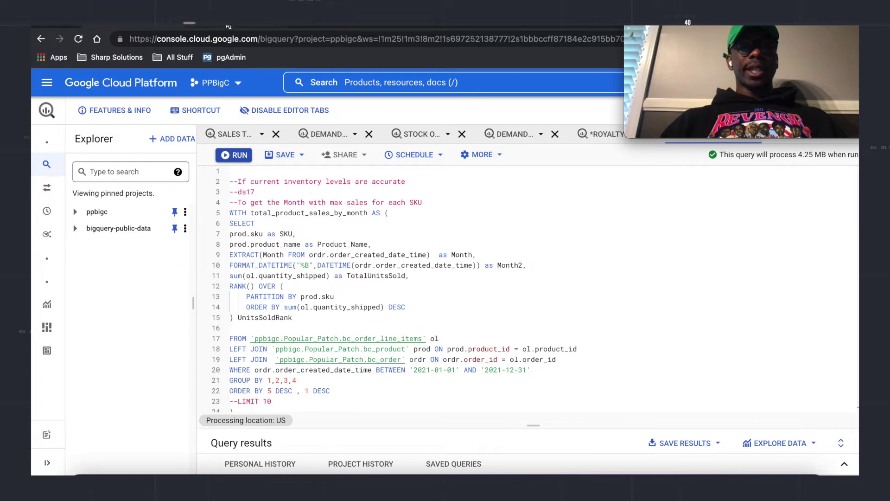
pyautogui.click(229, 26)
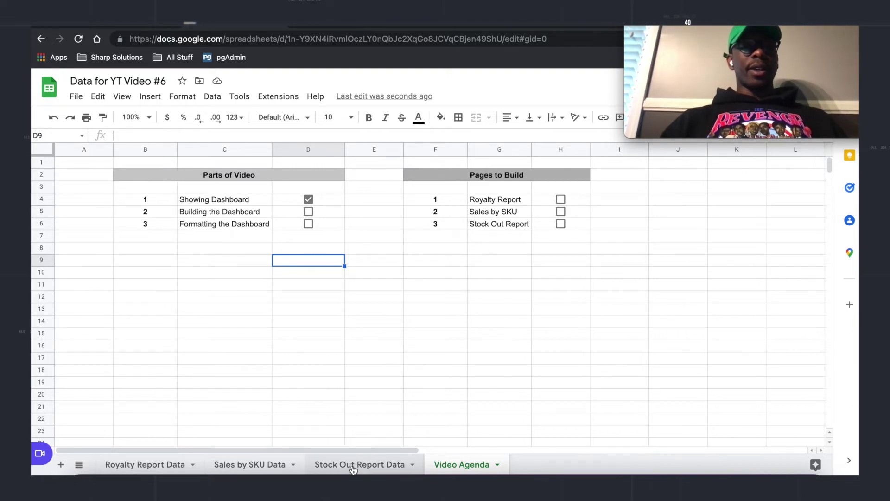
pyautogui.click(337, 465)
pyautogui.click(263, 464)
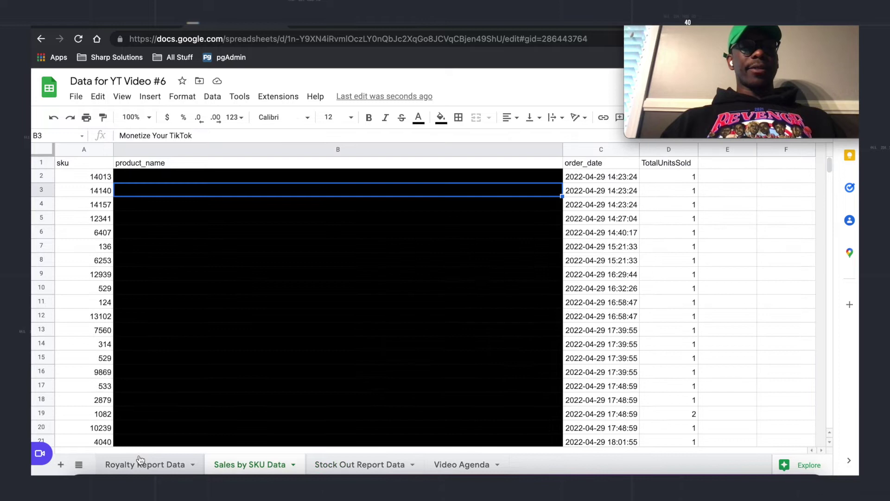
pyautogui.click(138, 463)
pyautogui.click(455, 463)
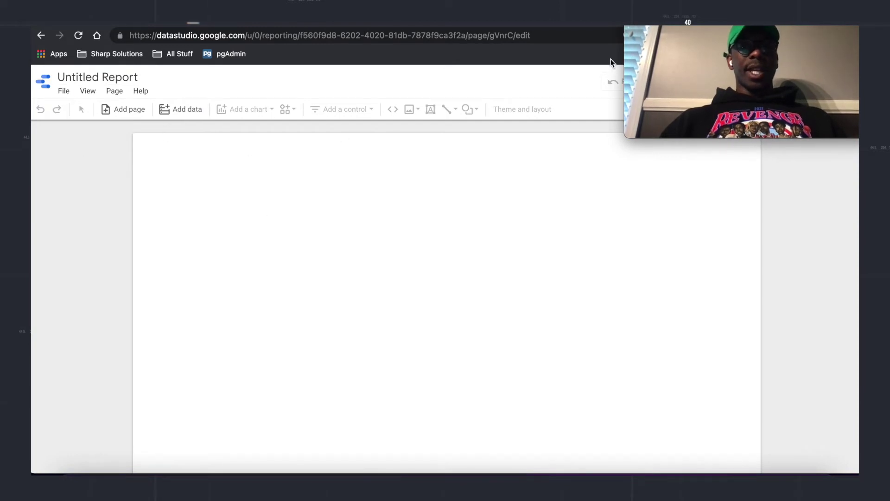
pyautogui.moveTo(747, 26)
pyautogui.moveTo(747, 26); pyautogui.dragTo(778, 178)
pyautogui.click(747, 84)
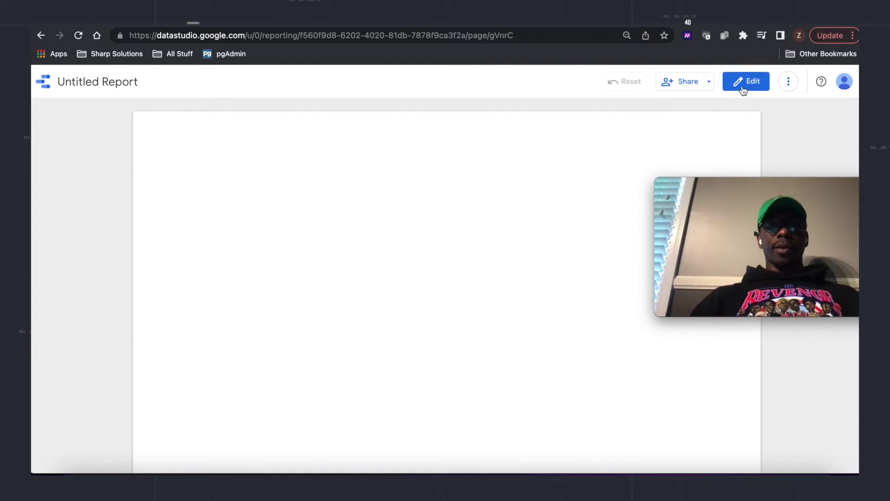
pyautogui.click(739, 88)
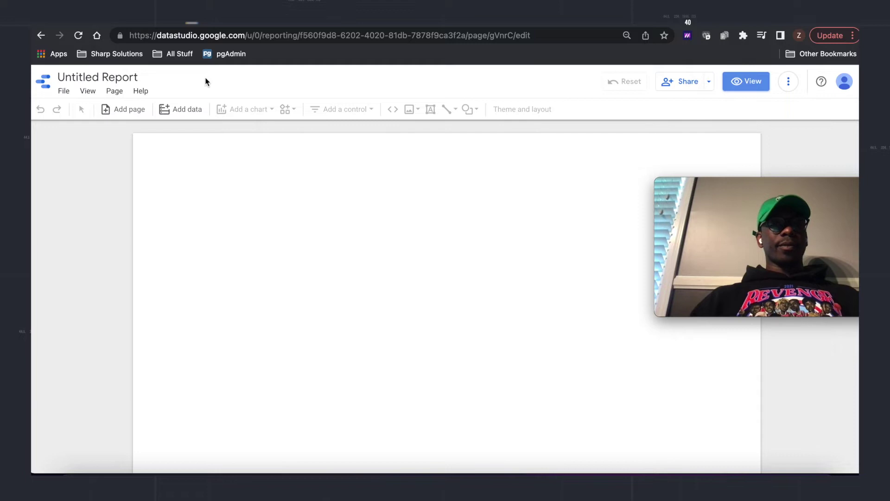
pyautogui.click(65, 92)
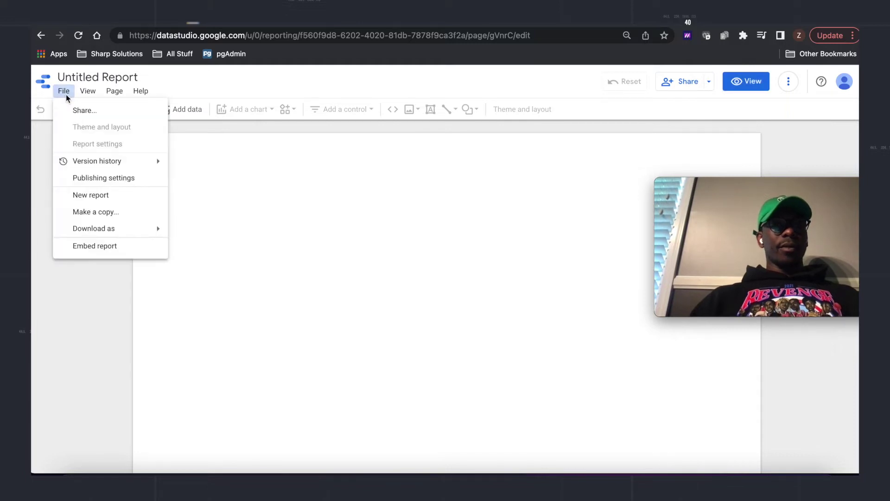
pyautogui.click(179, 92)
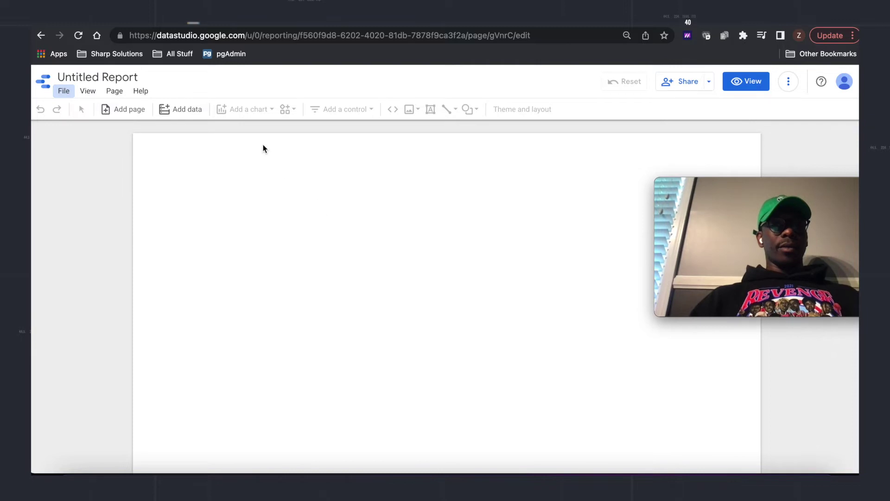
# Add the Royalty Report Data worksheet of the Data for YT Video #6 Google Sheets file to the untitled report as a data source.
pyautogui.click(185, 109)
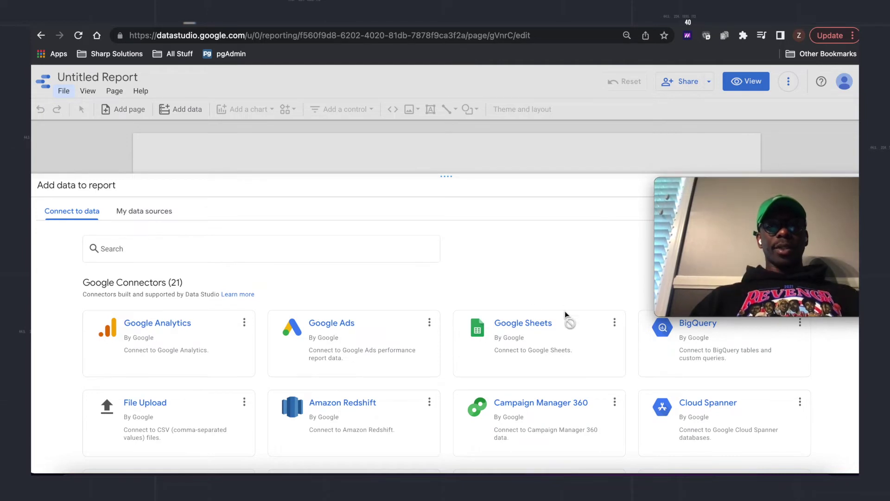
pyautogui.click(556, 345)
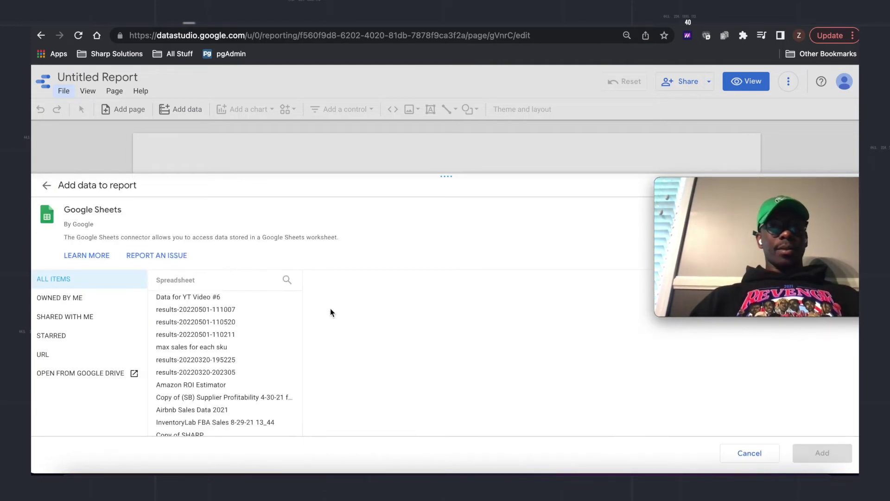
pyautogui.click(201, 299)
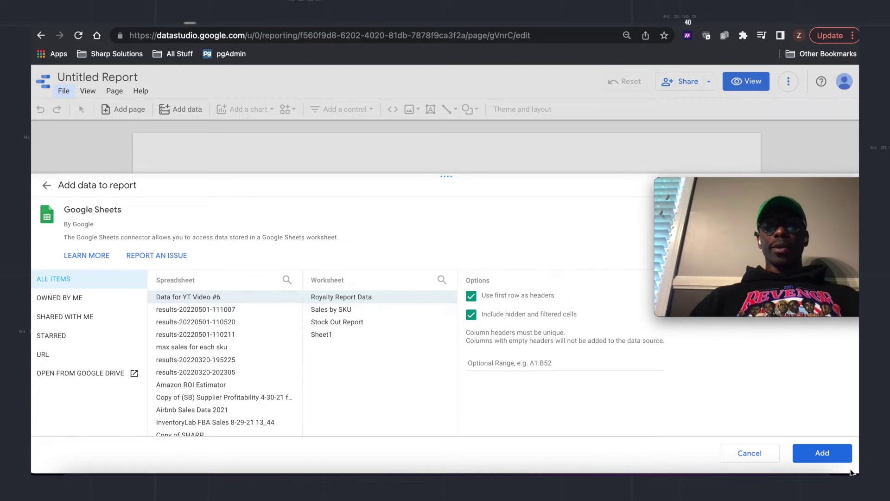
pyautogui.click(833, 455)
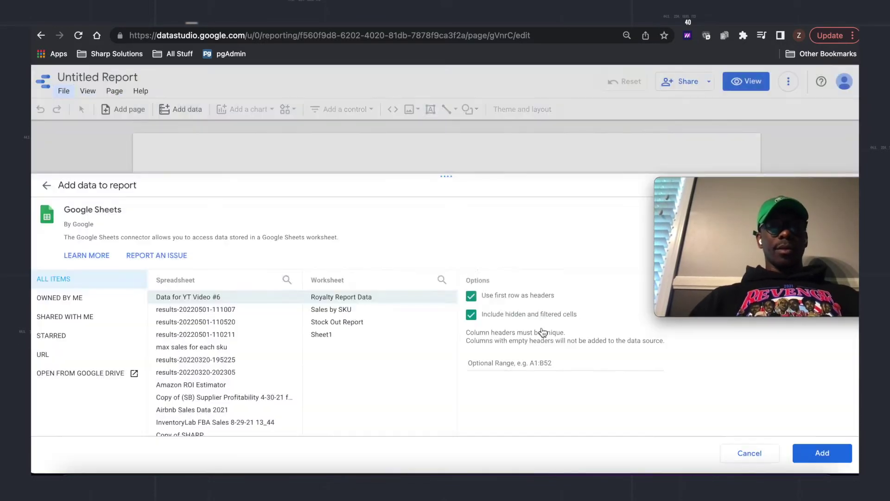
pyautogui.click(513, 308)
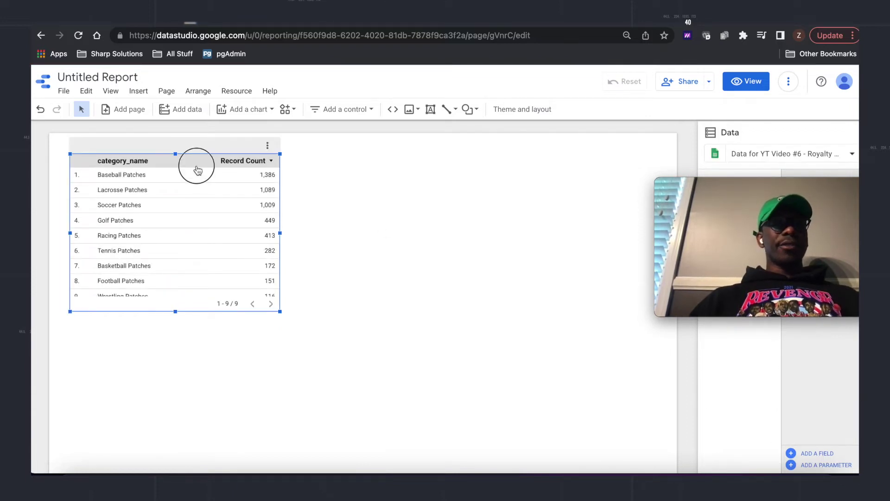
# Move the category_name table down the page and stretch it on both sides to span most of the page width.
pyautogui.moveTo(178, 177); pyautogui.dragTo(336, 256)
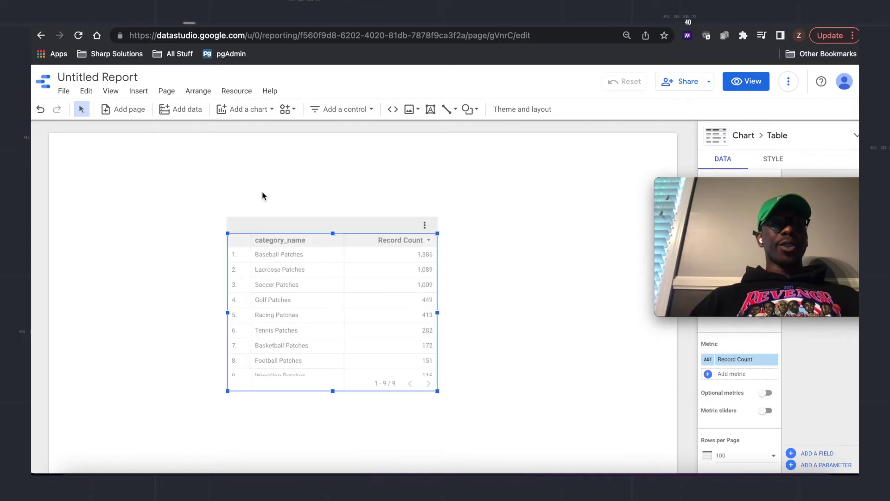
pyautogui.moveTo(312, 233); pyautogui.dragTo(346, 269)
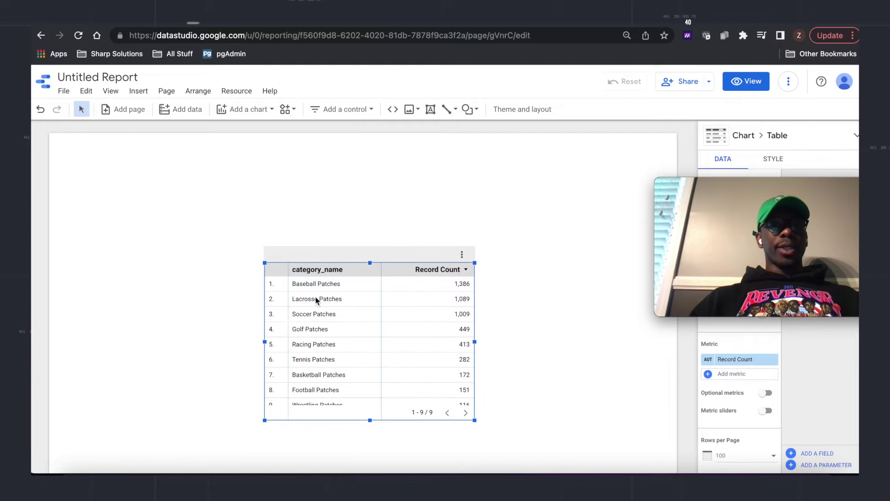
pyautogui.moveTo(263, 341); pyautogui.dragTo(89, 336)
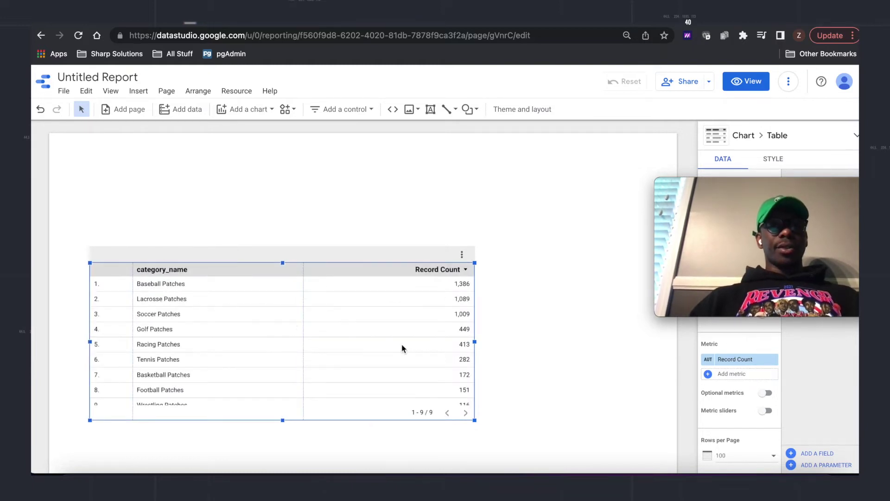
pyautogui.moveTo(474, 340); pyautogui.dragTo(631, 364)
pyautogui.click(334, 201)
# Check which columns the Royalty Report table uses in the finished PP Sales Report for YT.
pyautogui.click(151, 25)
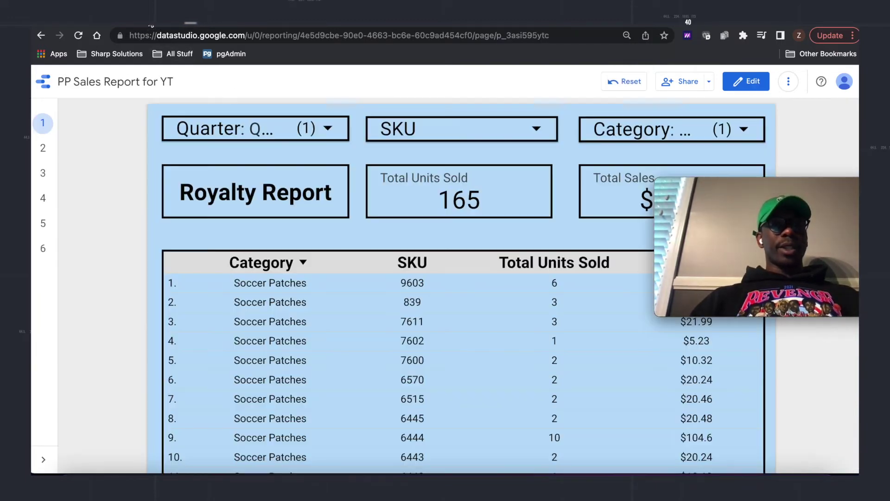
pyautogui.scroll(-3, 408, 310)
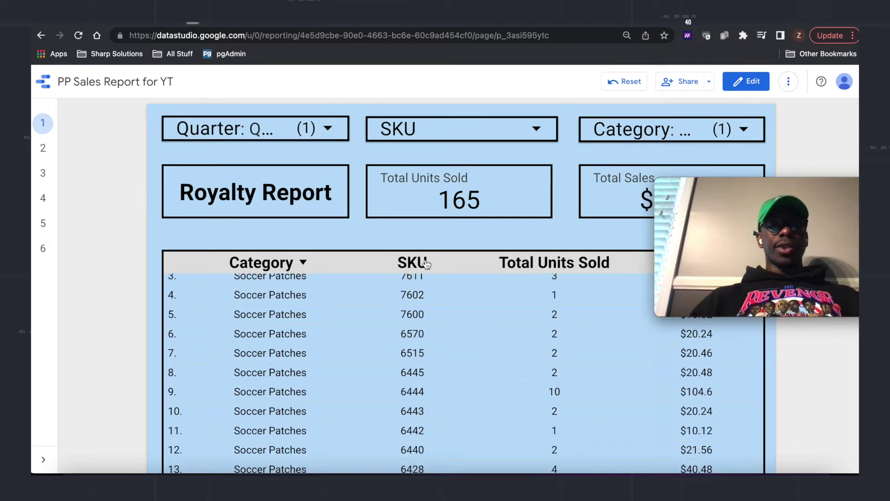
pyautogui.moveTo(777, 180); pyautogui.dragTo(761, 29)
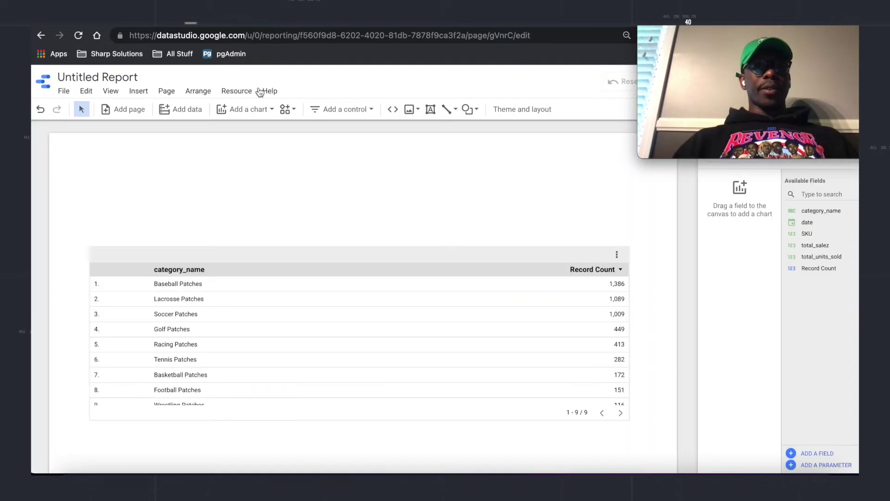
# Add SKU and total_units_sold to the new report table's dimensions and remove its Record Count metric.
pyautogui.click(265, 282)
pyautogui.moveTo(807, 233); pyautogui.dragTo(741, 304)
pyautogui.click(708, 311)
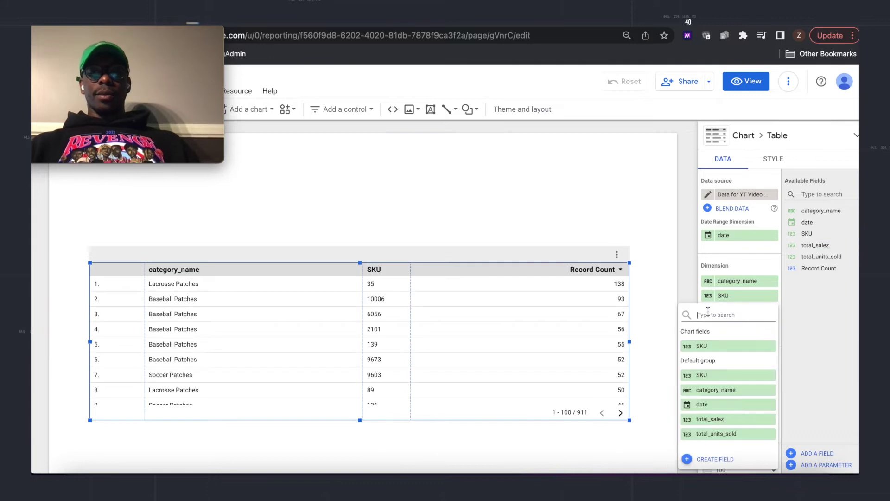
pyautogui.write('total')
pyautogui.click(727, 366)
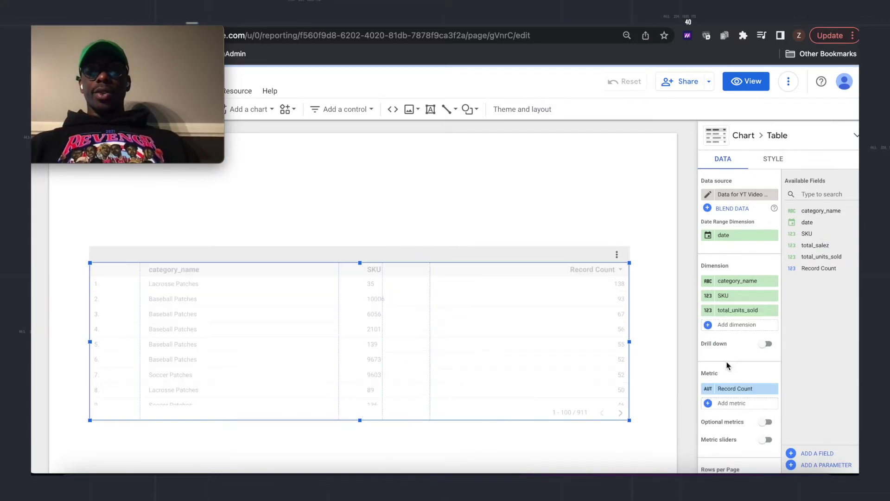
pyautogui.click(772, 389)
# Add total_salez as the table's fourth dimension and narrow the category_name column.
pyautogui.click(710, 324)
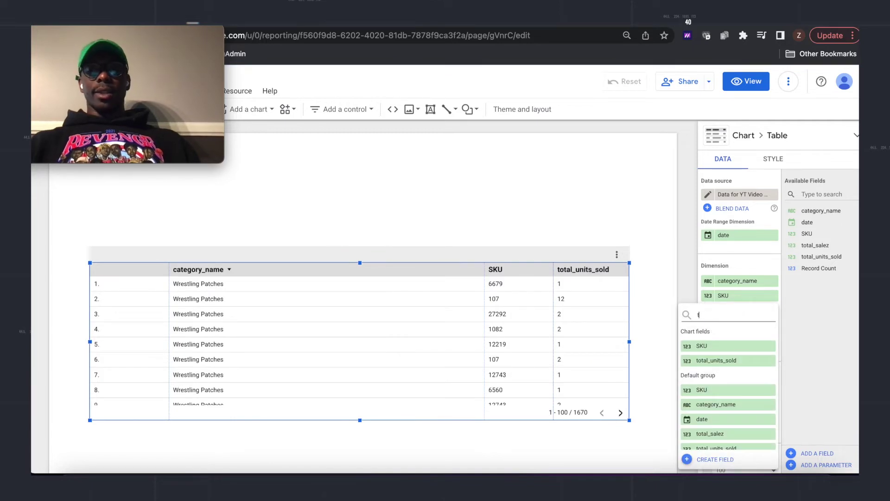
pyautogui.click(714, 434)
pyautogui.moveTo(449, 332); pyautogui.dragTo(345, 334)
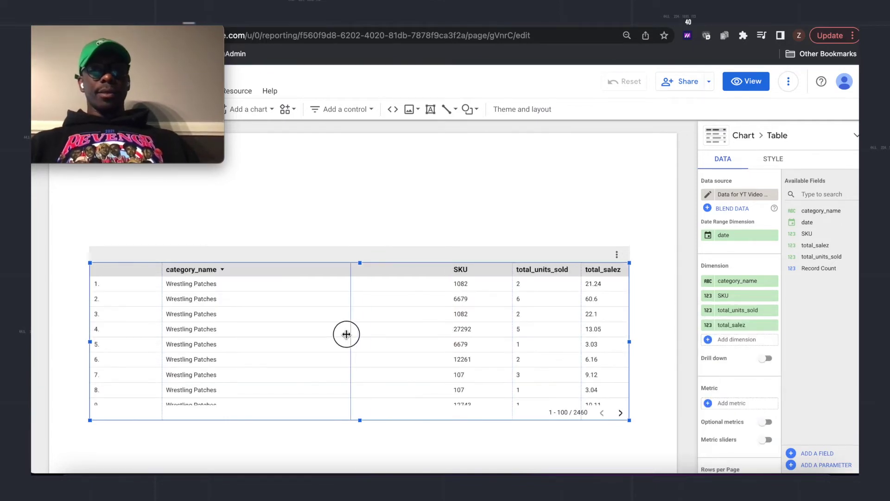
# Rename the table's category_name dimension as Category.
pyautogui.click(708, 282)
pyautogui.write('Category')
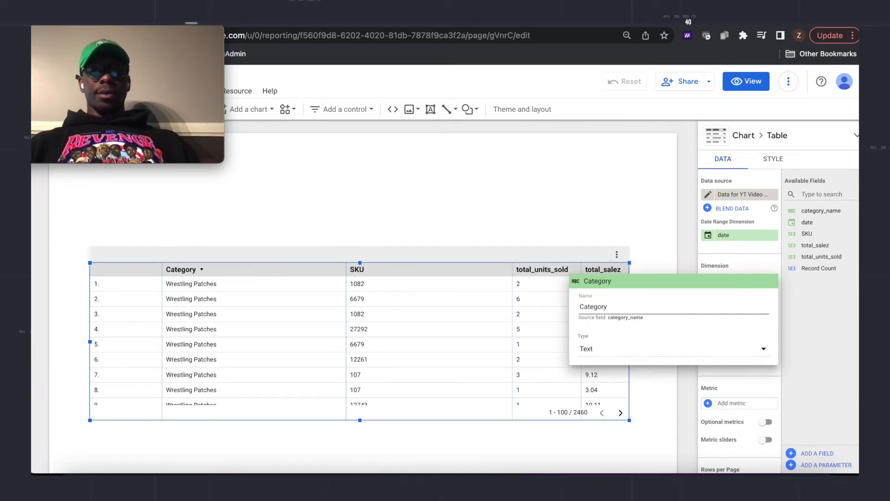
pyautogui.press('Return')
# Rename the table's total_units_sold dimension as Total Units Sold.
pyautogui.click(708, 310)
pyautogui.write('Tot')
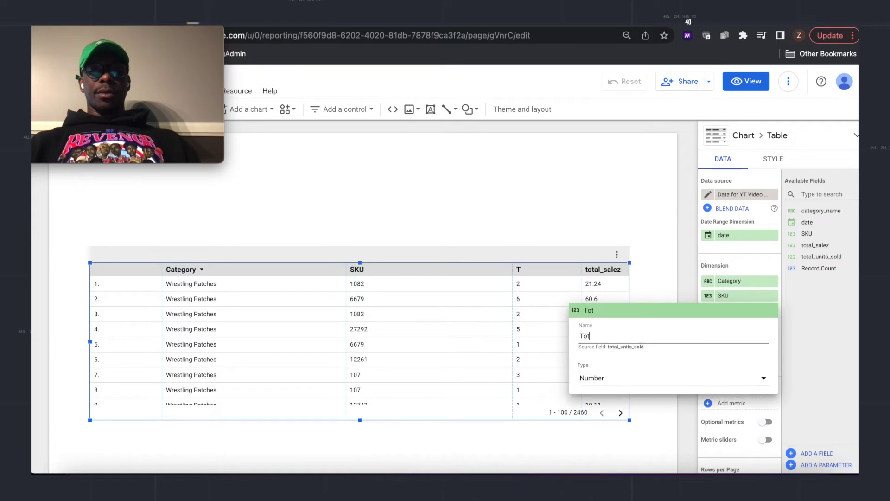
pyautogui.write('al Units Sold')
pyautogui.press('Return')
# Rename the table's total_salez dimension as Total Sales, narrow the Category column and widen the table.
pyautogui.click(708, 325)
pyautogui.write('Total Sales')
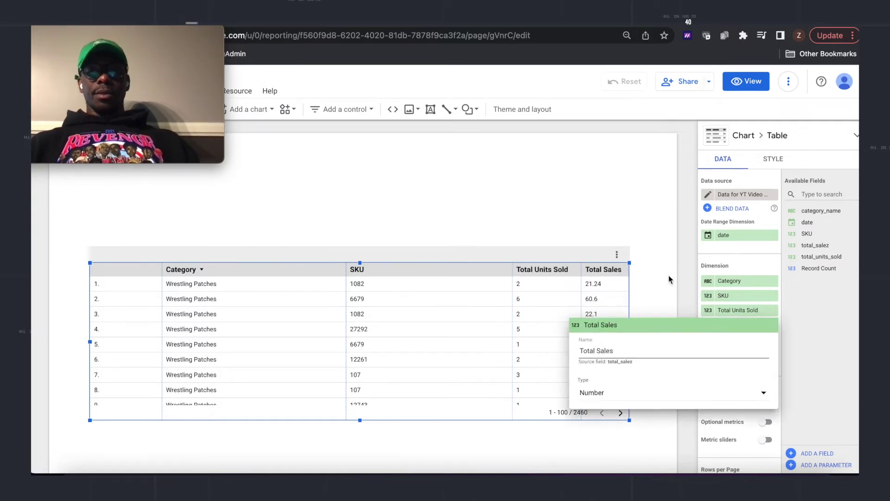
pyautogui.press('Return')
pyautogui.moveTo(346, 343); pyautogui.dragTo(302, 343)
pyautogui.moveTo(628, 341); pyautogui.dragTo(583, 342)
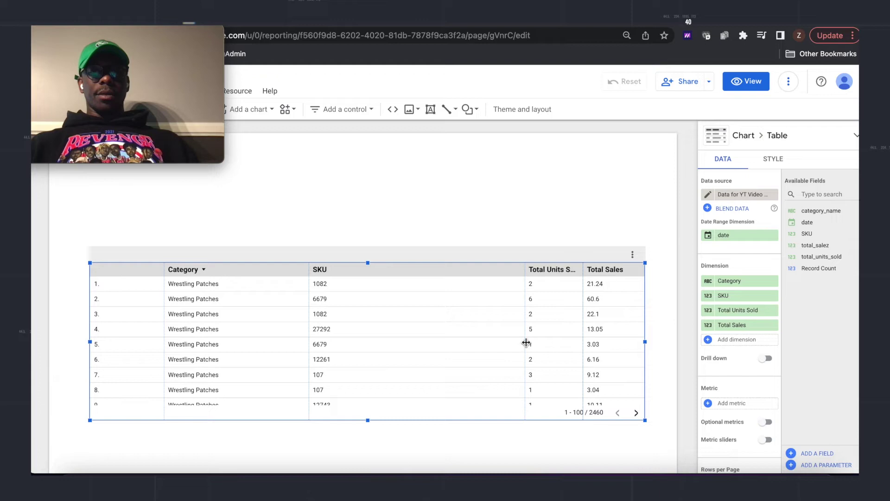
# Set the Total Sales field type to Currency (USD - US Dollar ($)) and widen the table slightly.
pyautogui.click(708, 327)
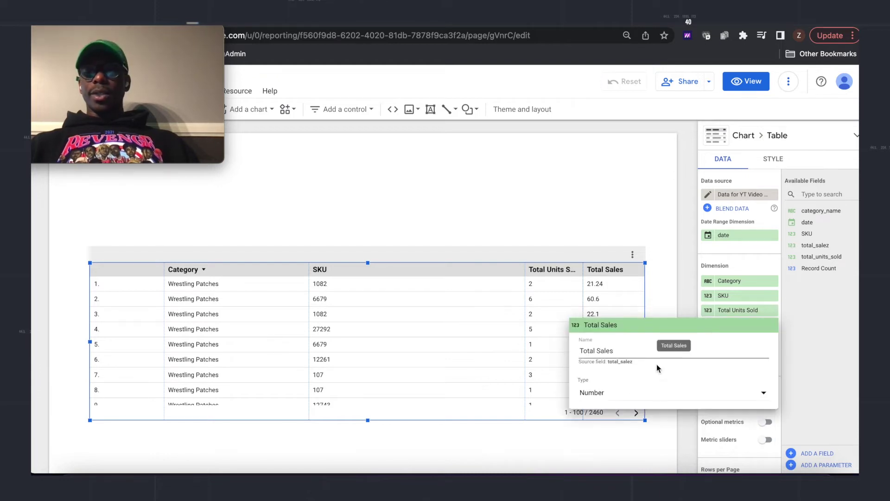
pyautogui.click(626, 391)
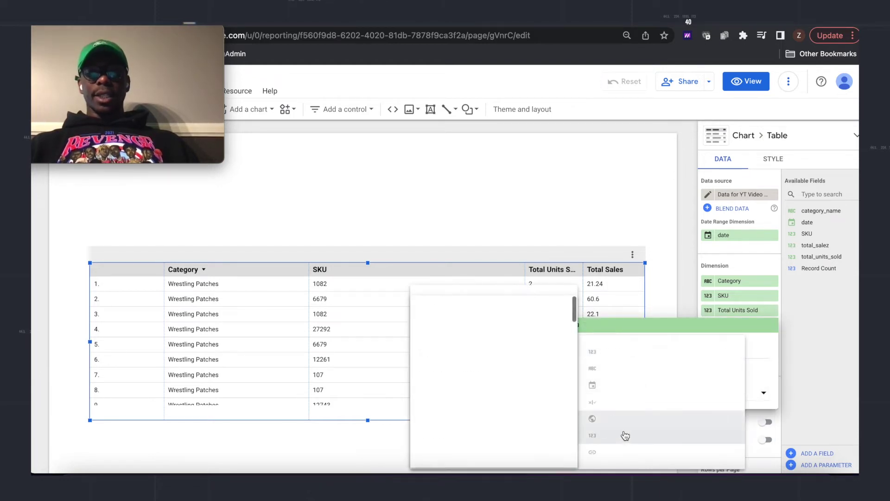
pyautogui.moveTo(621, 435)
pyautogui.scroll(-10, 507, 414)
pyautogui.click(467, 368)
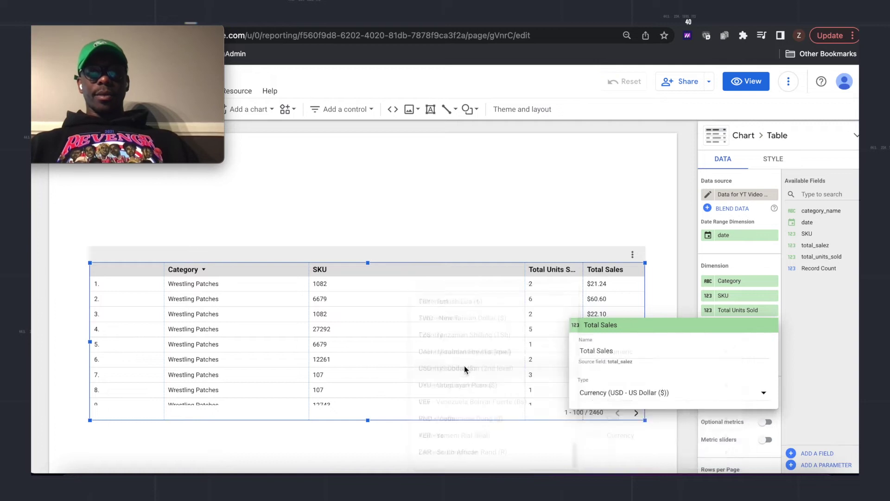
pyautogui.click(688, 246)
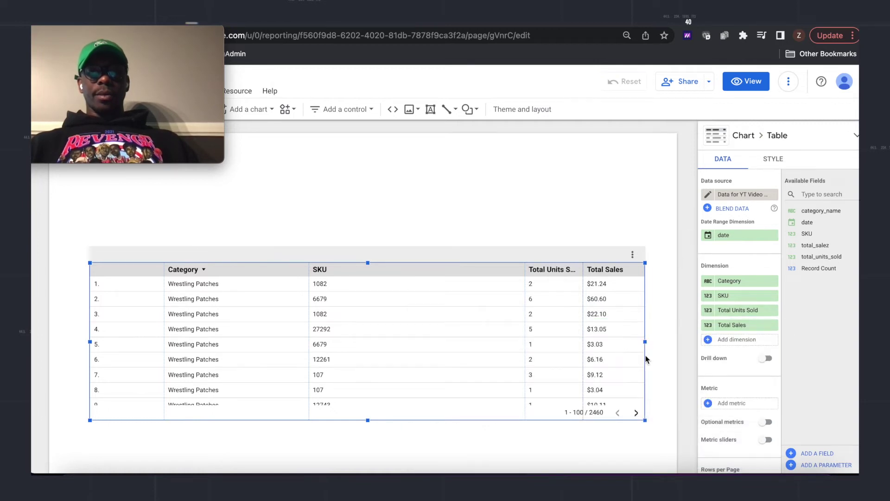
pyautogui.moveTo(645, 342); pyautogui.dragTo(649, 342)
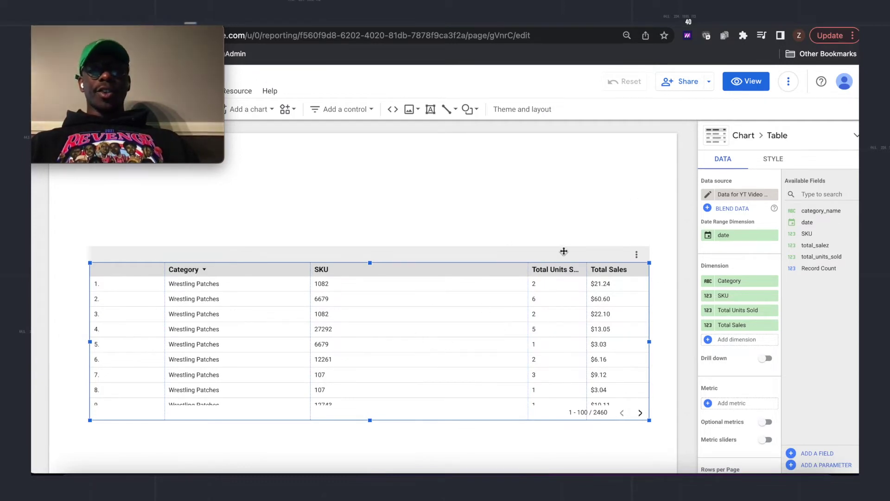
# Set the font size of the table labels to 24px and of the table header to 20px.
pyautogui.click(773, 160)
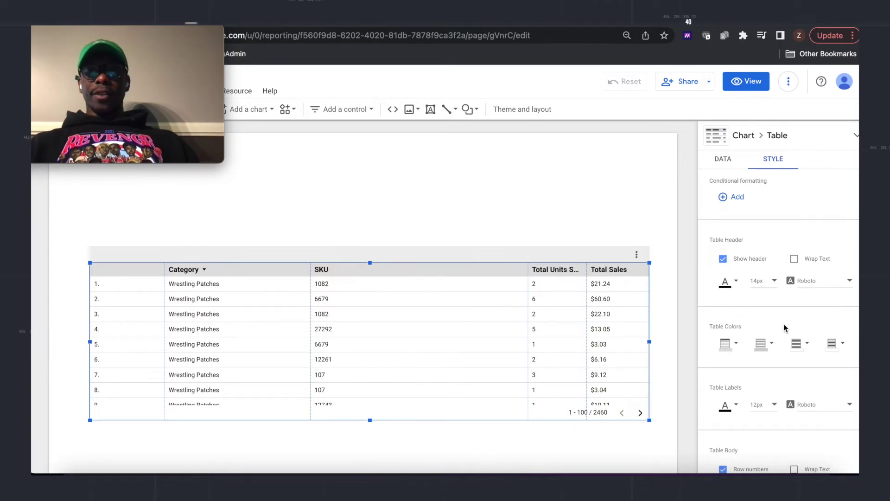
pyautogui.scroll(-4, 783, 327)
pyautogui.scroll(-3, 783, 327)
pyautogui.scroll(-6, 785, 328)
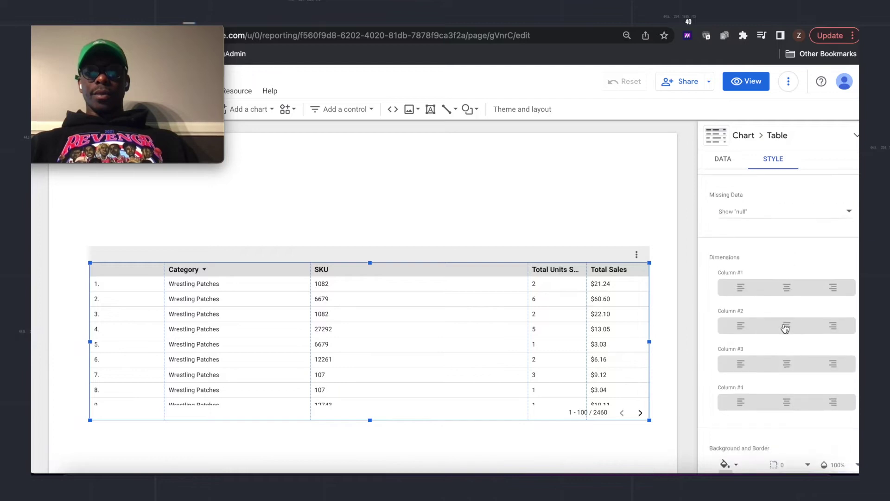
pyautogui.scroll(12, 783, 325)
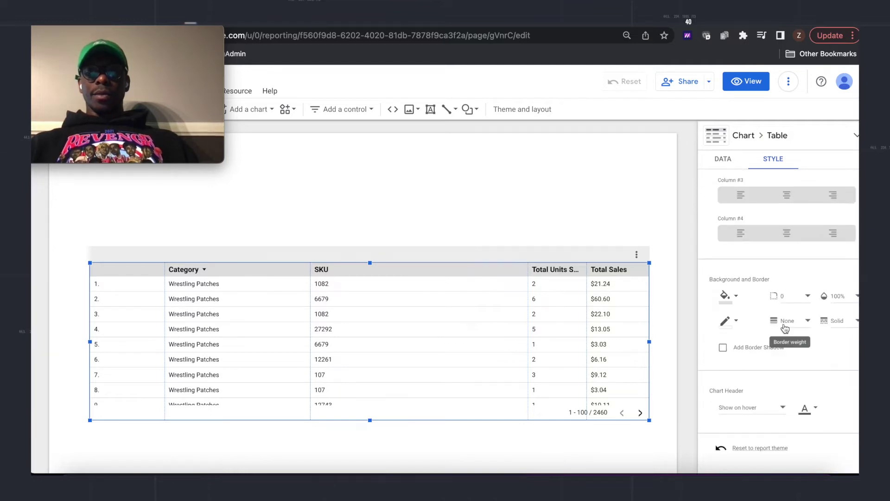
pyautogui.click(763, 404)
pyautogui.scroll(-3, 763, 406)
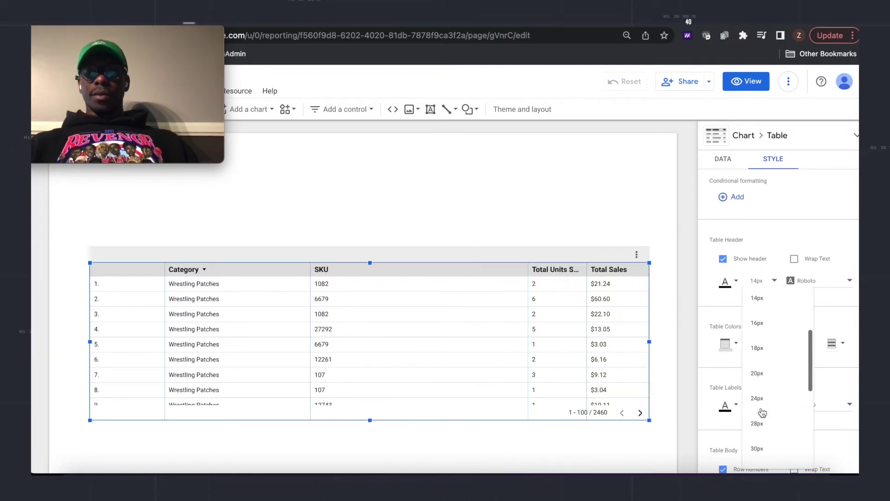
pyautogui.click(761, 395)
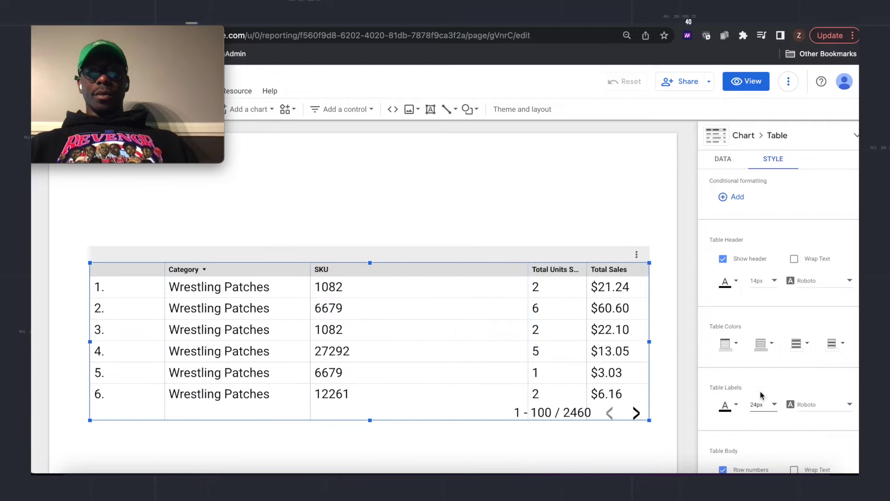
pyautogui.click(763, 280)
pyautogui.click(760, 356)
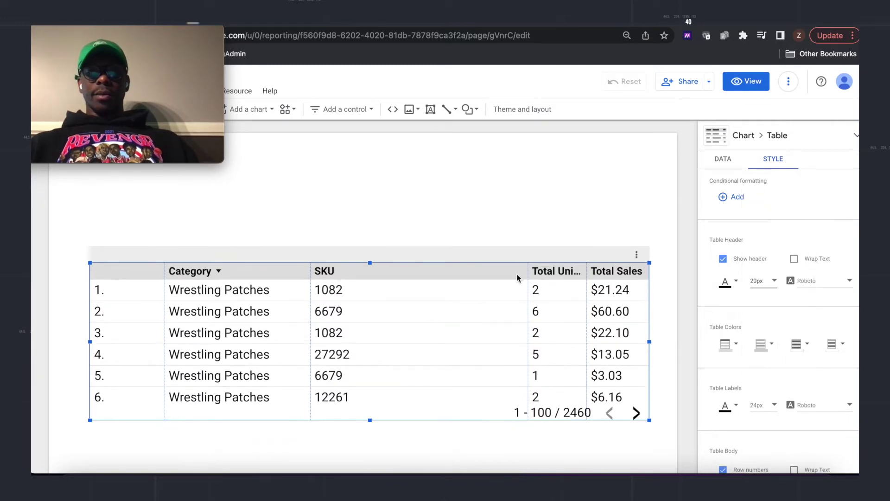
# Widen the Total Units Sold column, narrow the row-number column and shift the table slightly down the page.
pyautogui.moveTo(528, 291); pyautogui.dragTo(496, 291)
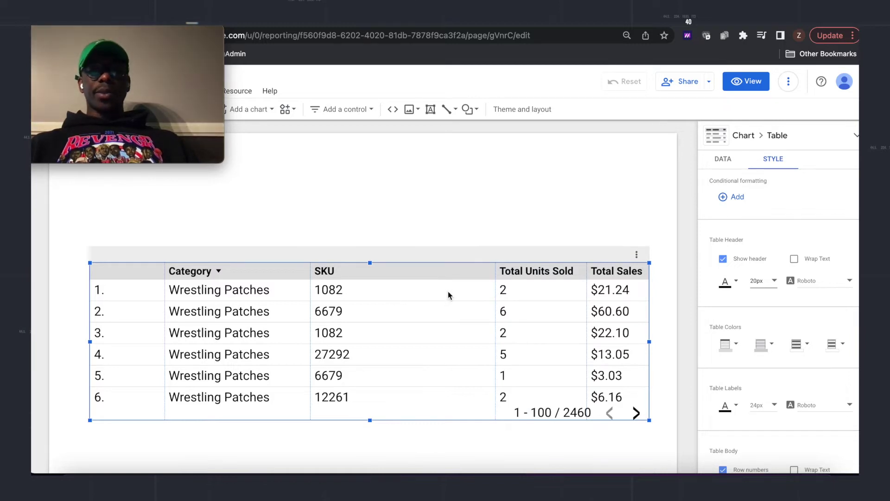
pyautogui.moveTo(165, 317); pyautogui.dragTo(143, 318)
pyautogui.moveTo(327, 267)
pyautogui.mouseDown()
pyautogui.moveTo(328, 258)
pyautogui.moveTo(328, 278)
pyautogui.mouseUp()
# Turn on the summary row for the table and look through its rows down to the end.
pyautogui.click(721, 161)
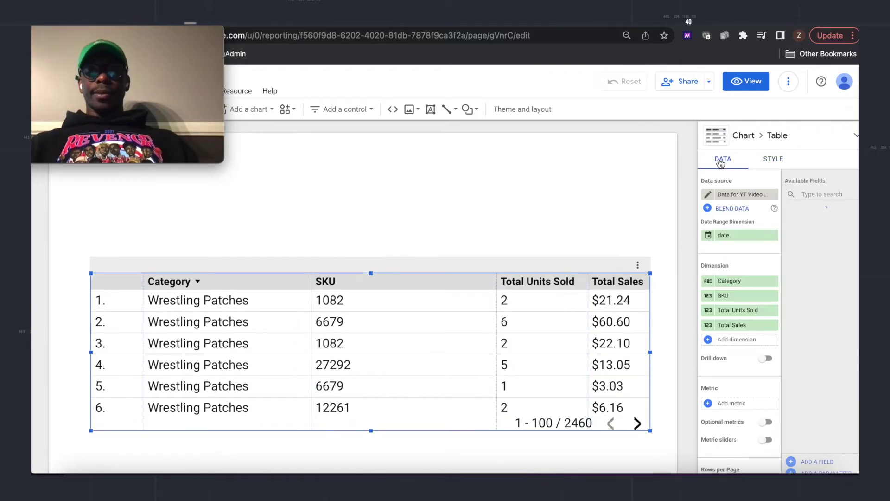
pyautogui.scroll(-4, 750, 316)
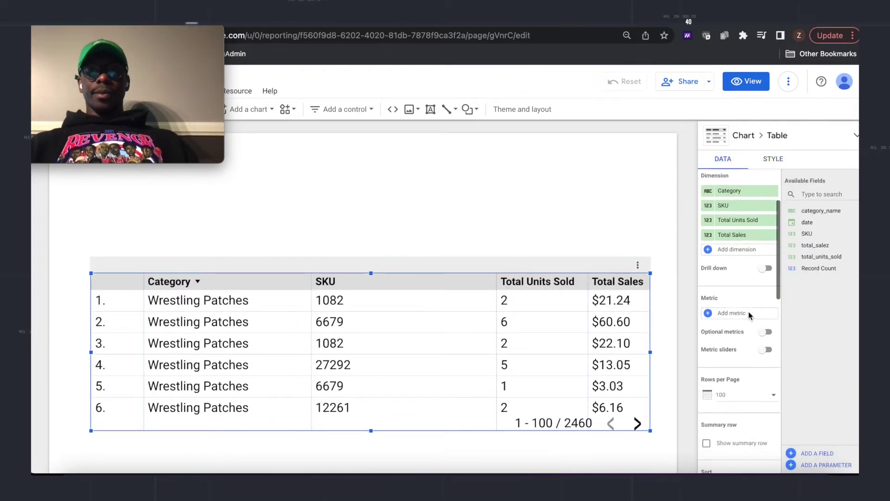
pyautogui.scroll(-1, 750, 316)
pyautogui.click(706, 325)
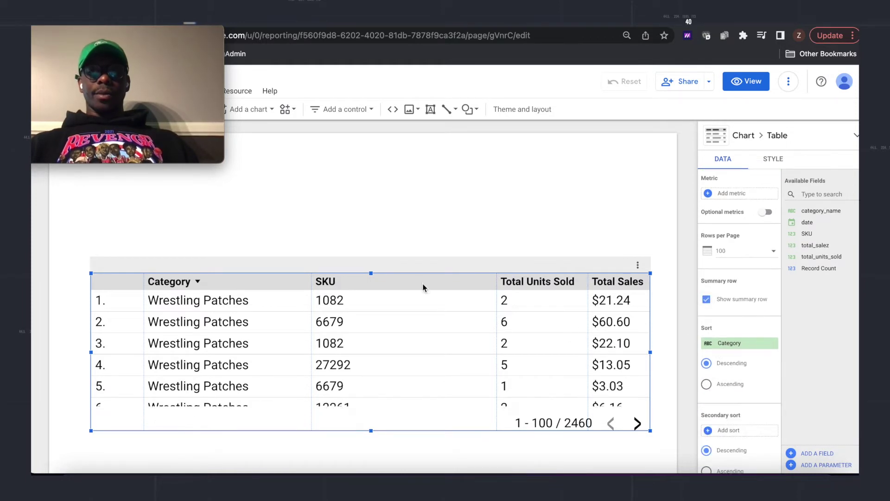
pyautogui.scroll(-20, 407, 355)
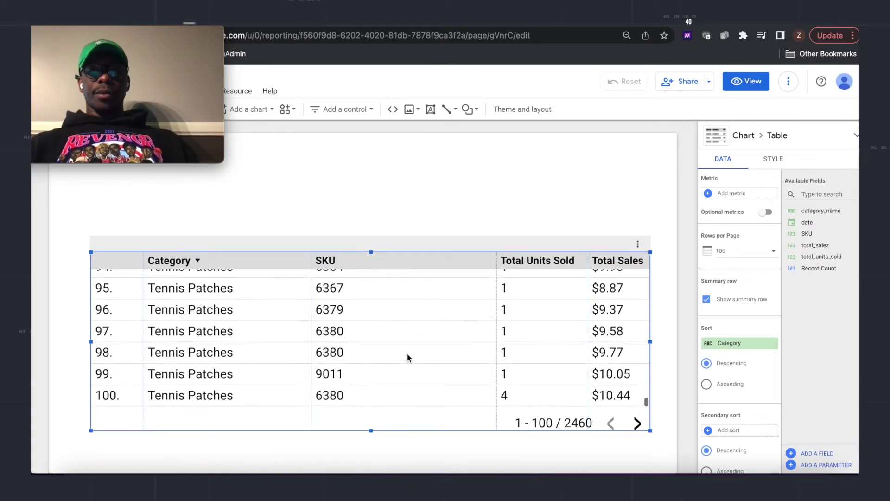
# Move Total Sales from the table's dimensions to its metrics.
pyautogui.scroll(-6, 739, 369)
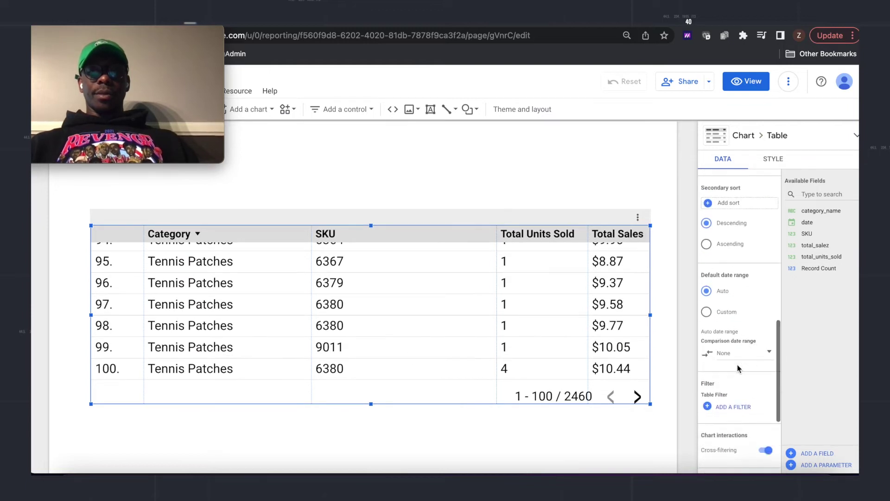
pyautogui.scroll(4, 738, 369)
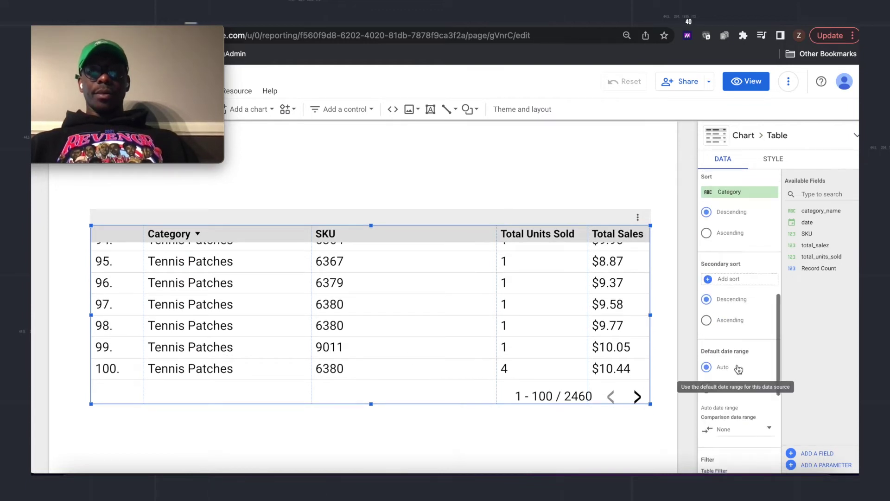
pyautogui.scroll(5, 738, 369)
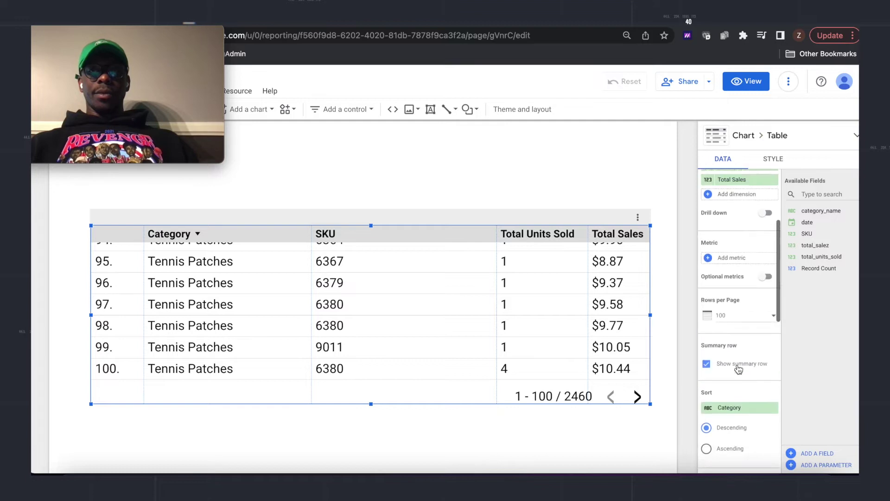
pyautogui.scroll(1, 738, 369)
pyautogui.moveTo(734, 228); pyautogui.dragTo(731, 304)
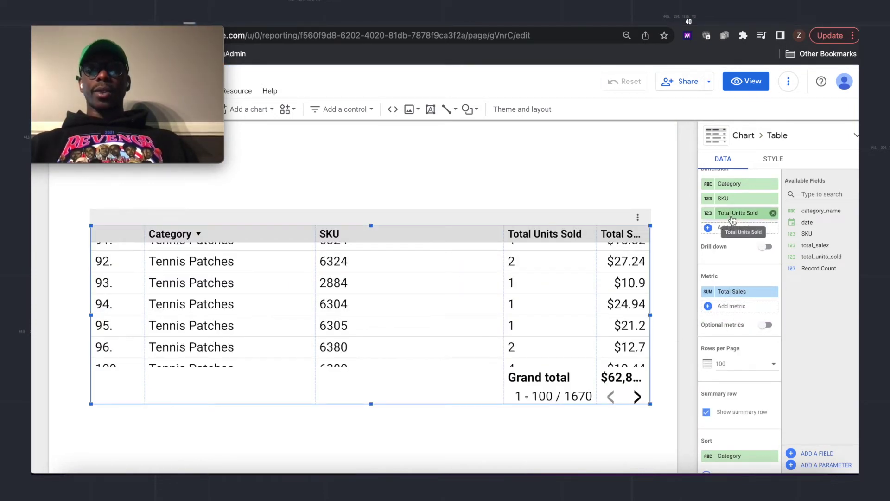
# Move Total Units Sold from dimensions to metrics above Total Sales, and widen both metric columns to fit their contents.
pyautogui.moveTo(732, 219); pyautogui.dragTo(736, 284)
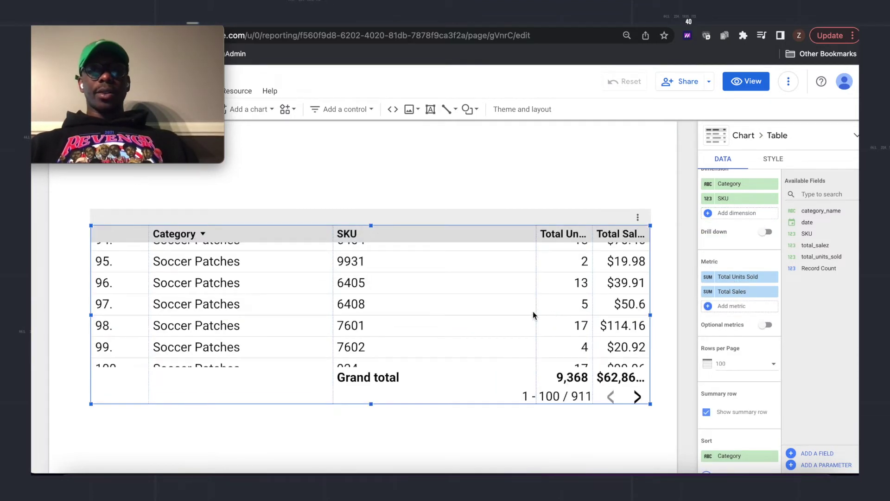
pyautogui.moveTo(537, 311); pyautogui.dragTo(471, 318)
pyautogui.moveTo(591, 310); pyautogui.dragTo(571, 314)
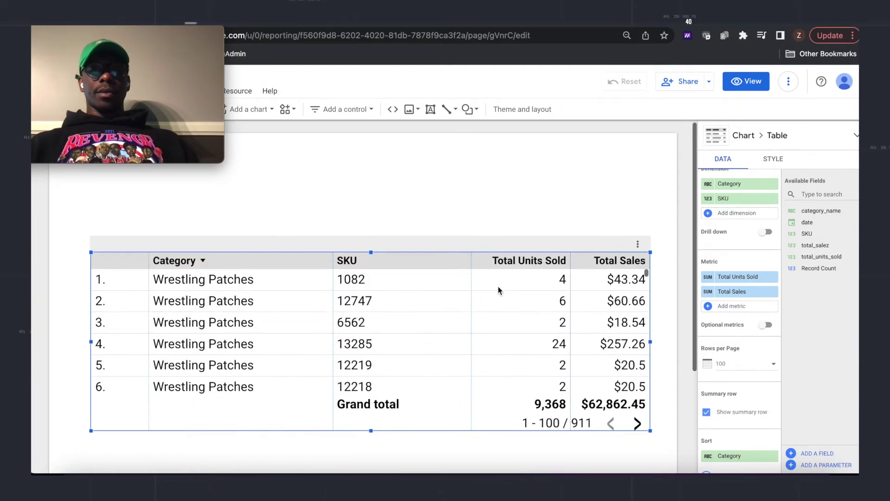
# Center-align both metric columns and the SKU and Category dimension columns of the table.
pyautogui.click(769, 160)
pyautogui.scroll(-10, 780, 325)
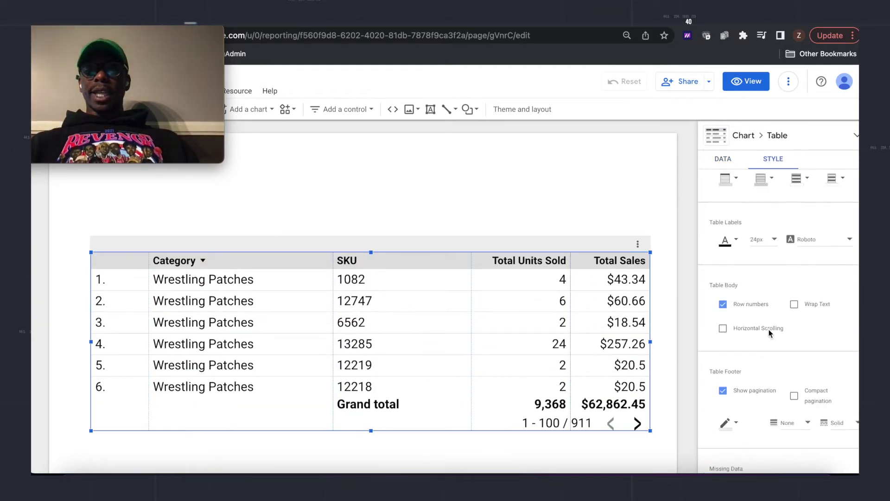
pyautogui.scroll(-3, 803, 348)
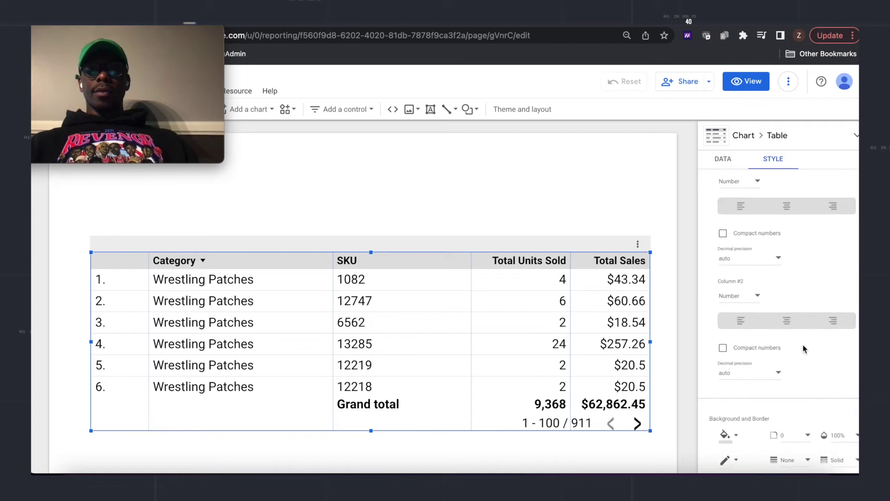
pyautogui.click(782, 328)
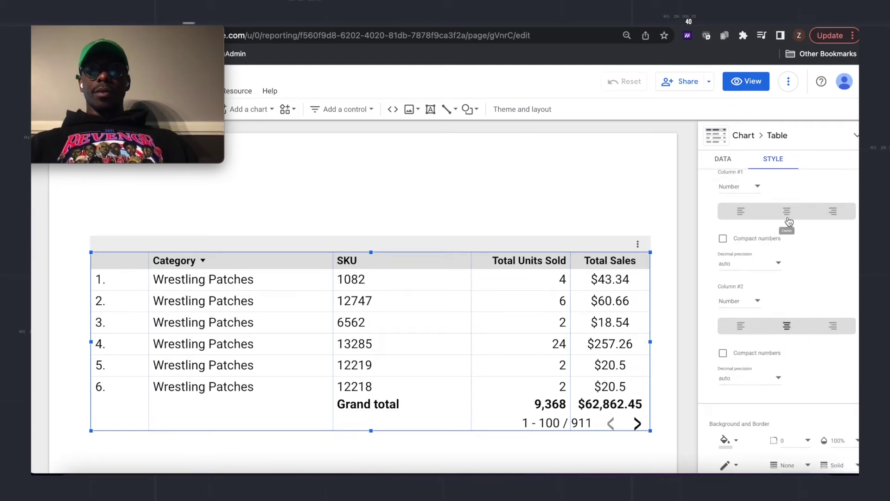
pyautogui.click(787, 211)
pyautogui.scroll(3, 788, 288)
pyautogui.click(787, 250)
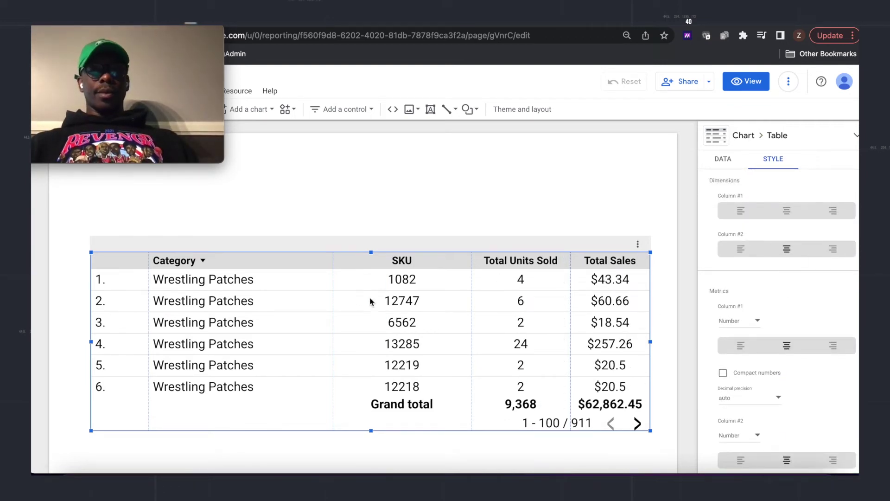
pyautogui.click(788, 213)
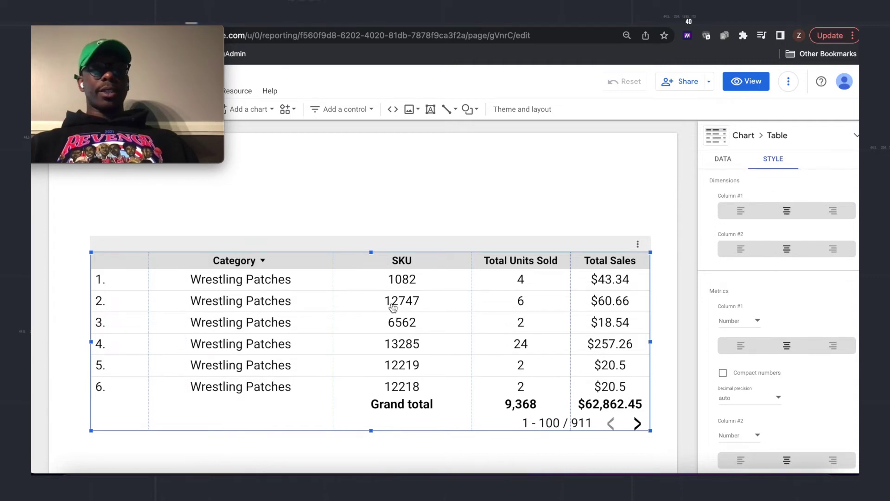
# Narrow the table's row-number column, shift the table slightly down the page and deselect it.
pyautogui.moveTo(148, 330); pyautogui.dragTo(133, 334)
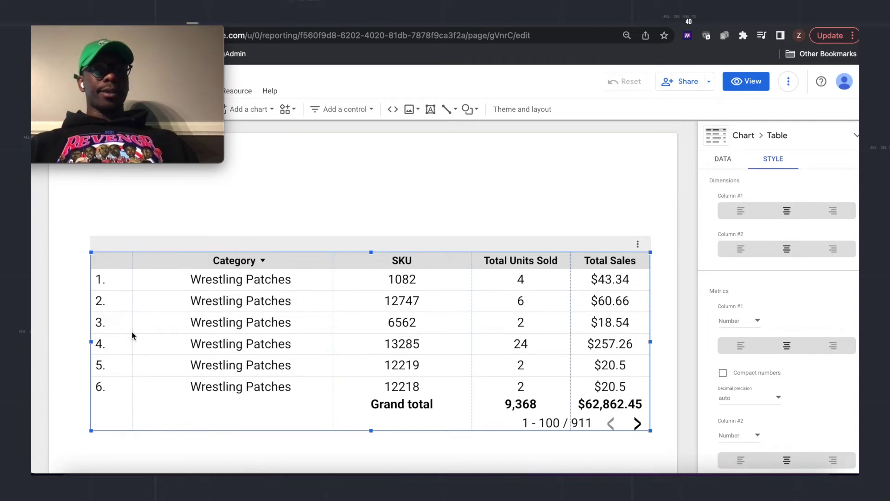
pyautogui.moveTo(340, 252); pyautogui.dragTo(337, 268)
pyautogui.click(385, 202)
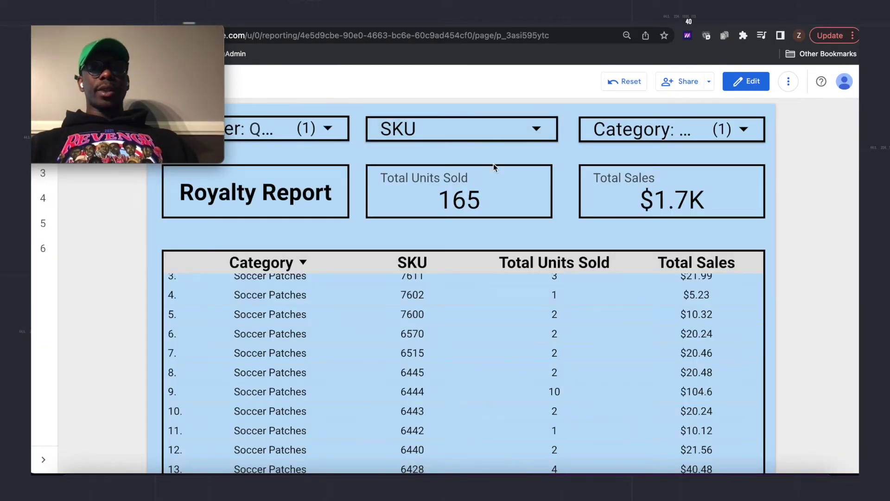
# Return to the new report and place a scorecard in the empty area above the table.
pyautogui.click(288, 27)
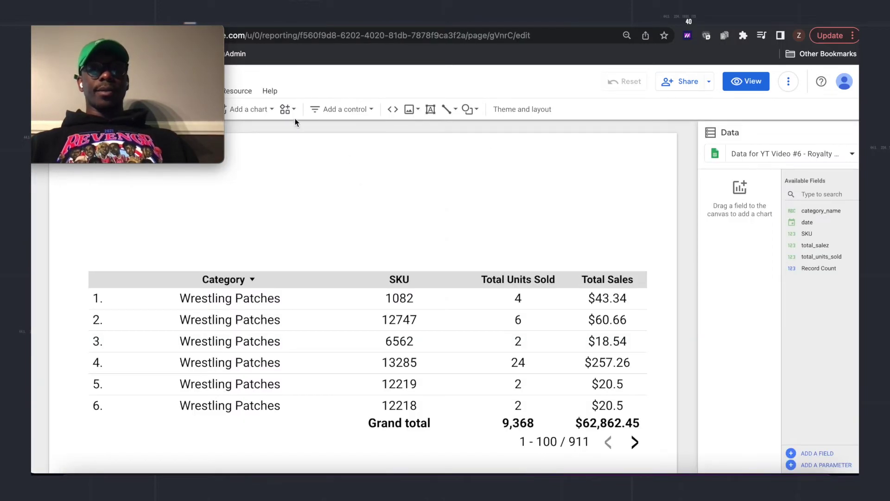
pyautogui.click(256, 112)
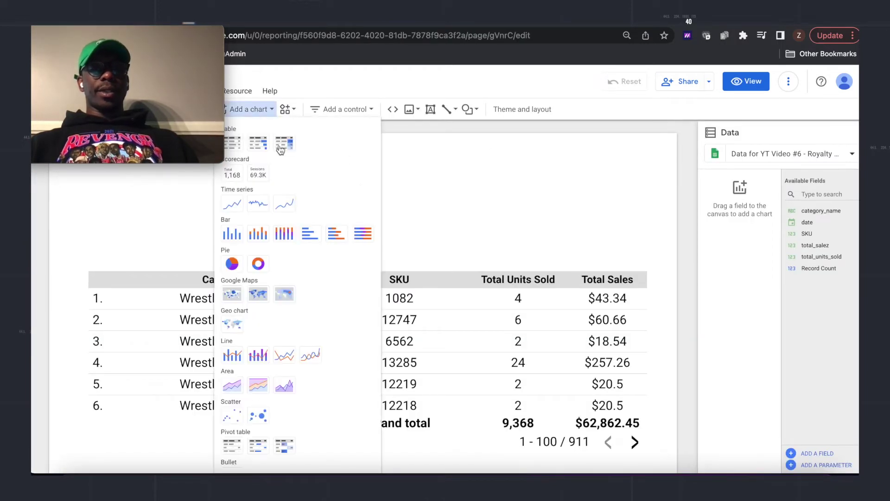
pyautogui.click(232, 173)
pyautogui.click(257, 190)
pyautogui.moveTo(336, 216); pyautogui.dragTo(416, 216)
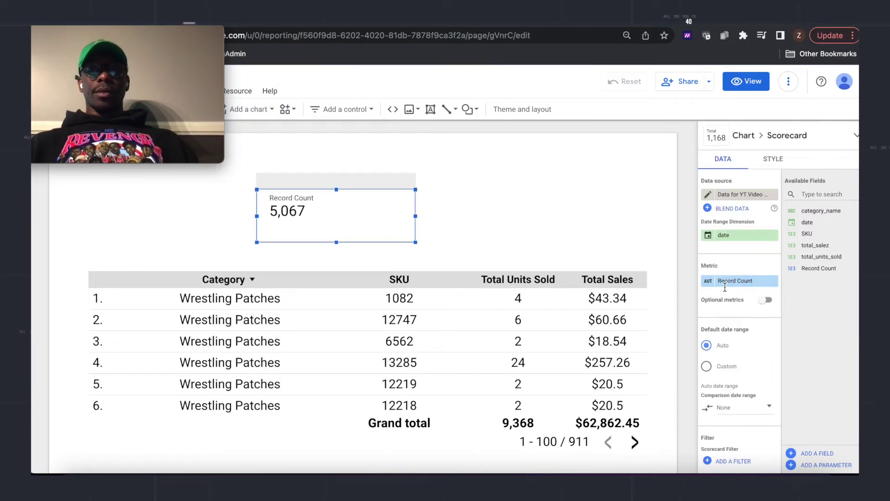
# Set the new scorecard's metric to total_units_sold and display its value as compact numbers.
pyautogui.click(725, 286)
pyautogui.write('total')
pyautogui.click(713, 333)
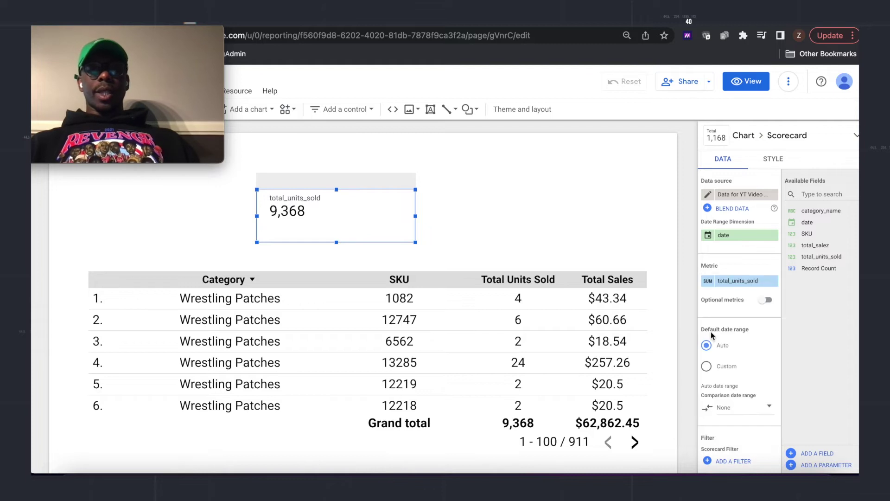
pyautogui.click(773, 160)
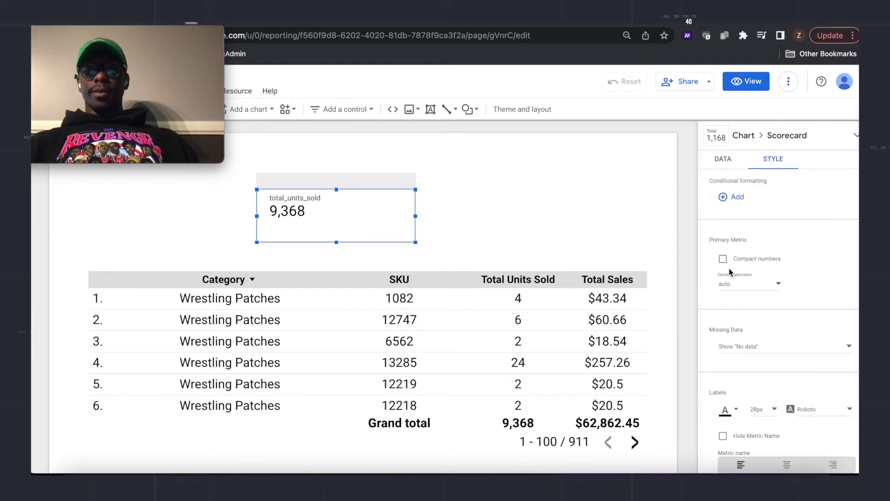
pyautogui.scroll(-1, 725, 278)
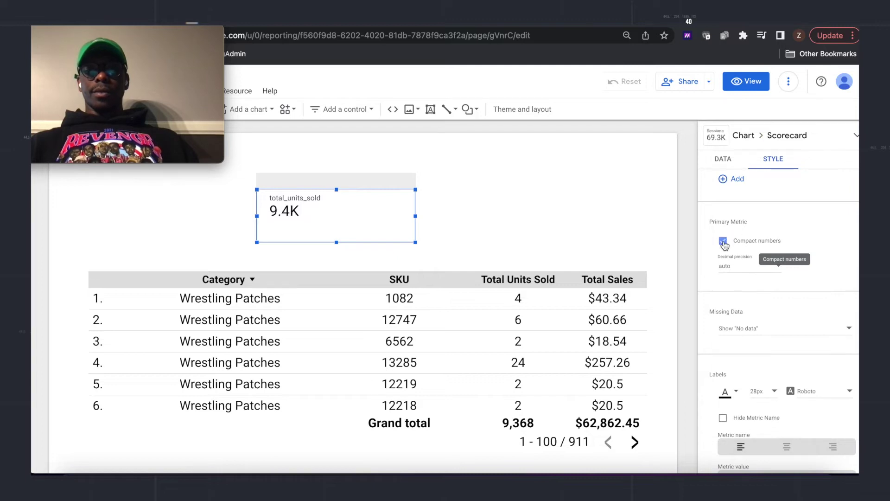
# Keep the scorecard's metric name left-aligned and center its metric value.
pyautogui.scroll(-3, 798, 387)
pyautogui.click(785, 358)
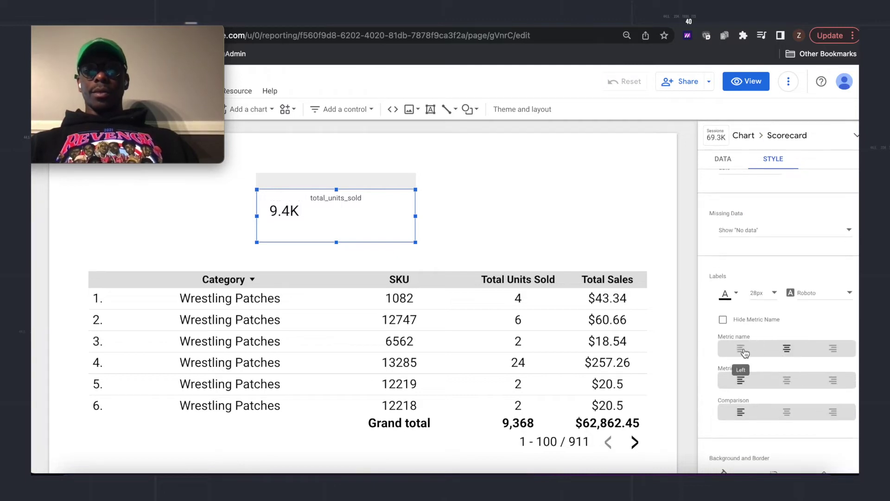
pyautogui.click(741, 348)
pyautogui.click(787, 380)
# Set the scorecard's top padding to 24px.
pyautogui.scroll(-8, 786, 383)
pyautogui.click(832, 274)
pyautogui.click(796, 322)
pyautogui.click(836, 277)
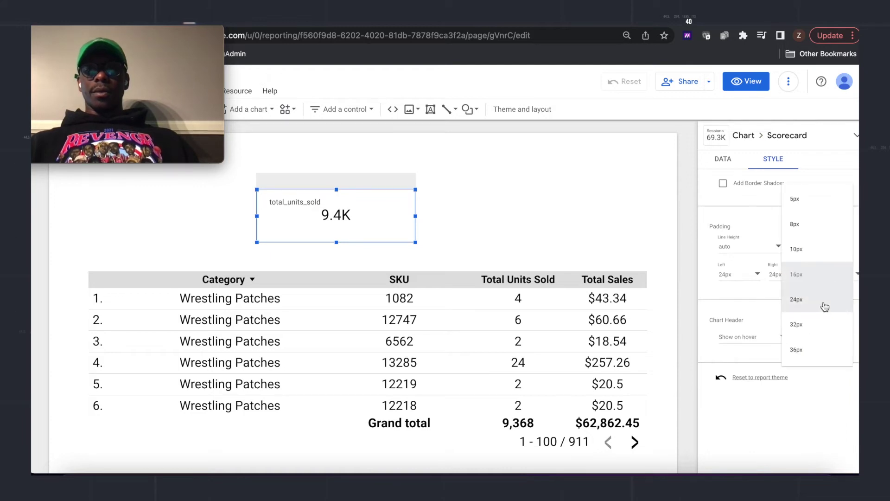
pyautogui.click(816, 304)
# Set the scorecard's label font size to 36px and deselect the scorecard.
pyautogui.scroll(10, 755, 315)
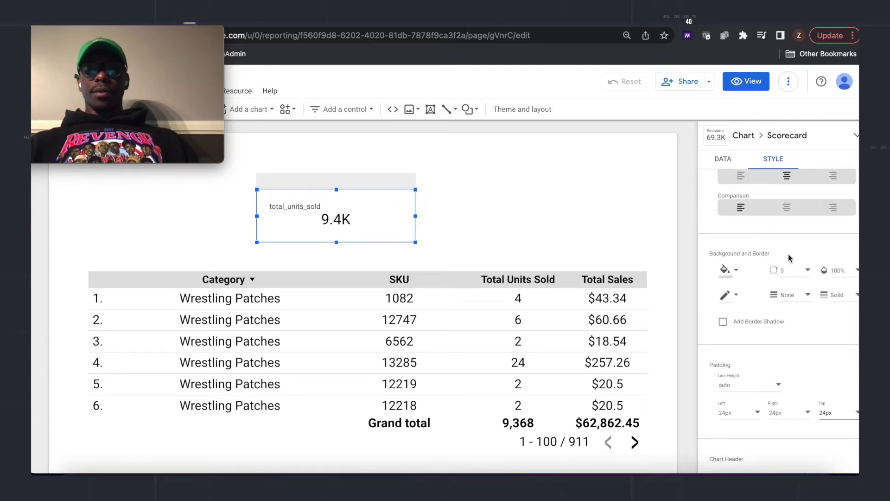
pyautogui.click(754, 316)
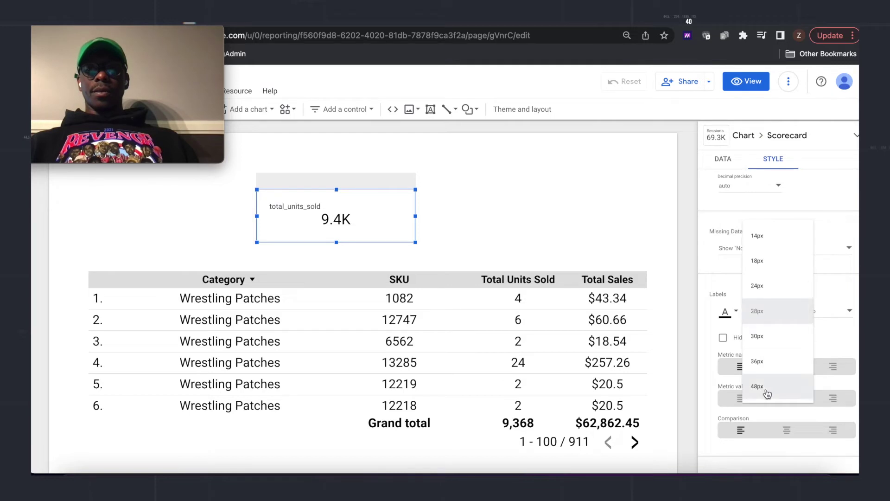
pyautogui.click(766, 391)
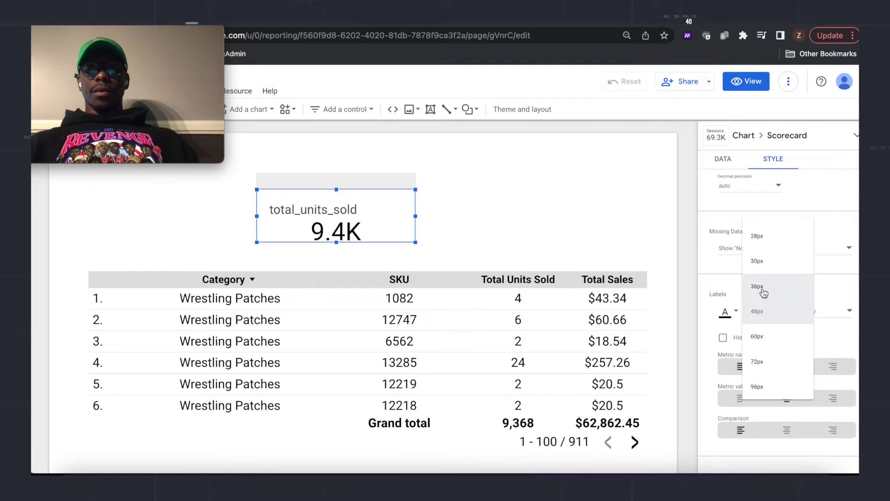
pyautogui.click(758, 287)
pyautogui.click(503, 199)
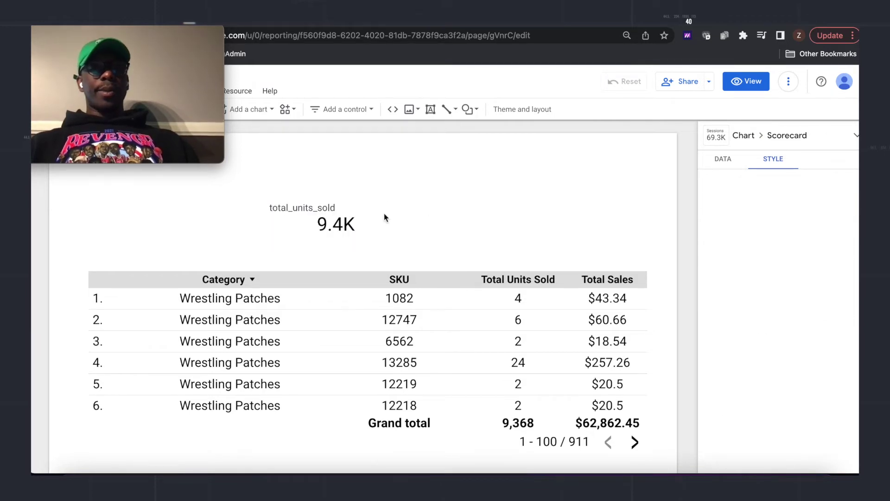
# Duplicate the total_units_sold scorecard and place the copy to its right, level with the original.
pyautogui.click(389, 219)
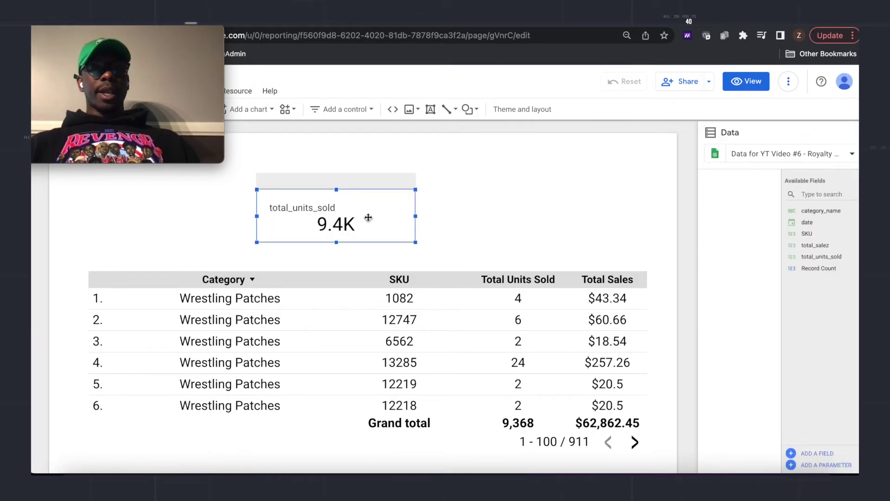
pyautogui.click(503, 211)
pyautogui.hotkey('ctrl', 'v')
pyautogui.moveTo(402, 200); pyautogui.dragTo(599, 195)
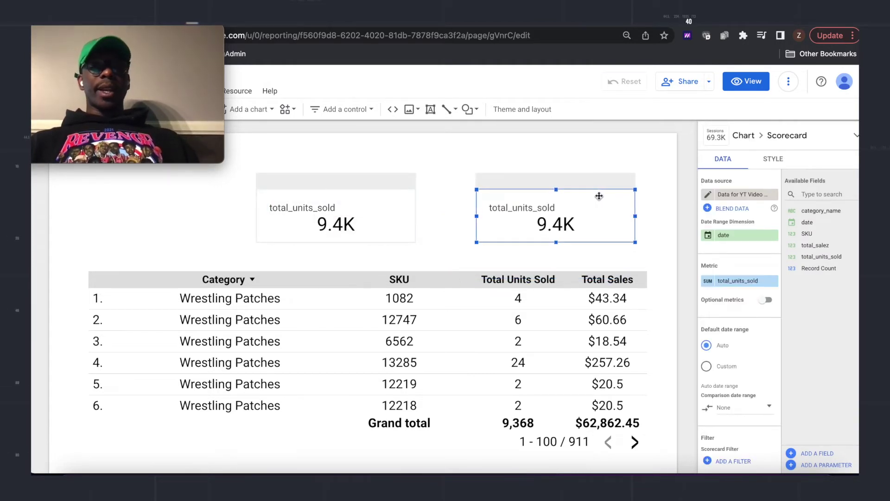
# Change the copied scorecard's metric to total_salez and format it as dollar currency.
pyautogui.click(733, 281)
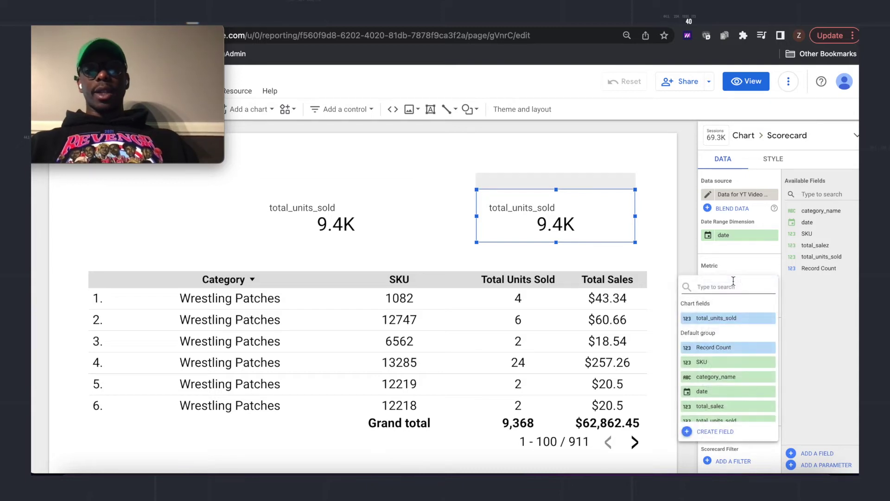
pyautogui.click(723, 347)
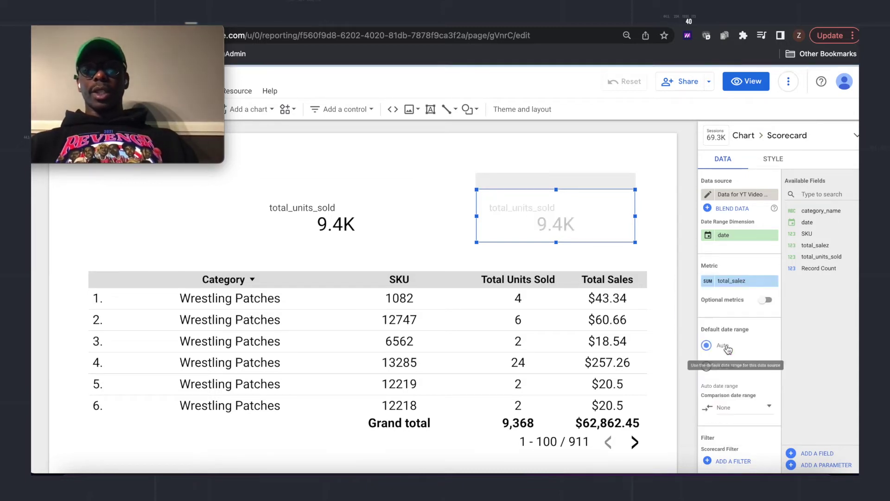
pyautogui.click(708, 281)
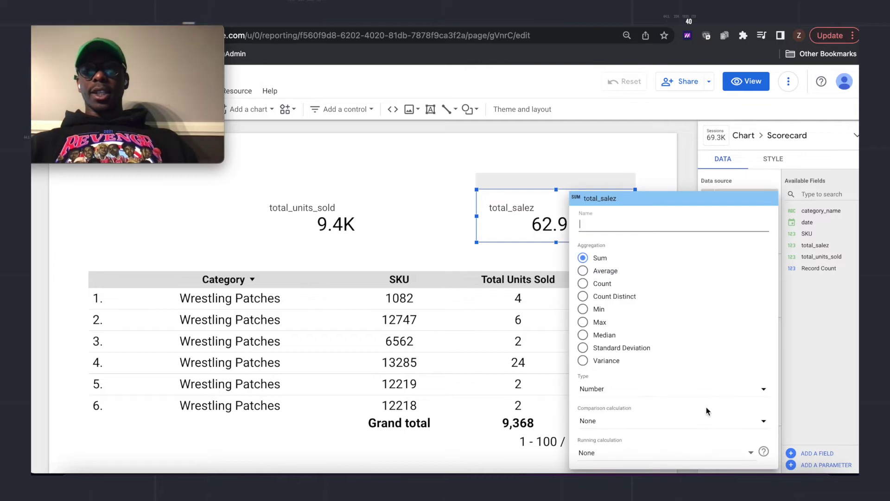
pyautogui.click(678, 398)
pyautogui.moveTo(672, 414)
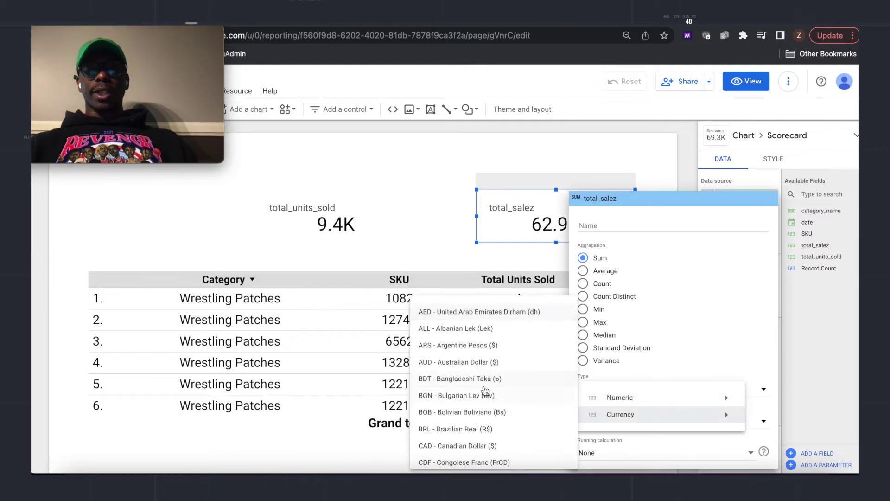
pyautogui.scroll(-10, 485, 390)
pyautogui.click(483, 369)
pyautogui.click(666, 162)
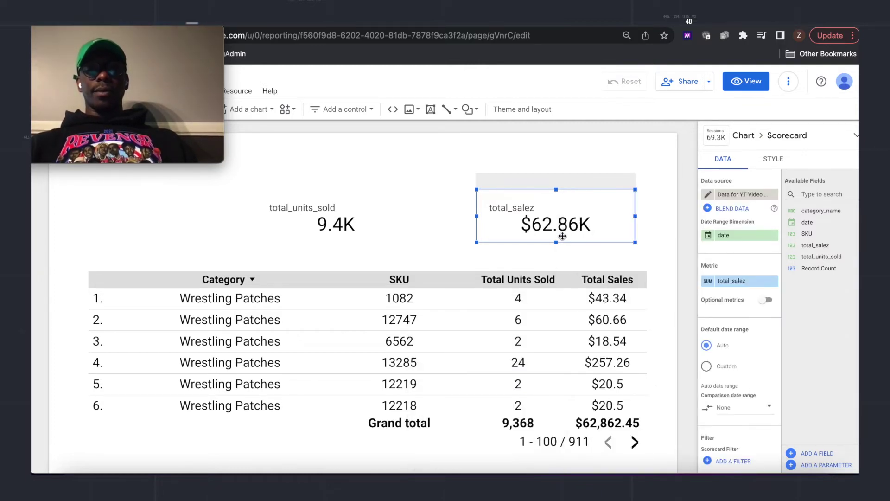
# Shift the two scorecards slightly down and to the right above the table, then deselect them.
pyautogui.click(420, 213)
pyautogui.moveTo(572, 188); pyautogui.dragTo(361, 149)
pyautogui.click(248, 130)
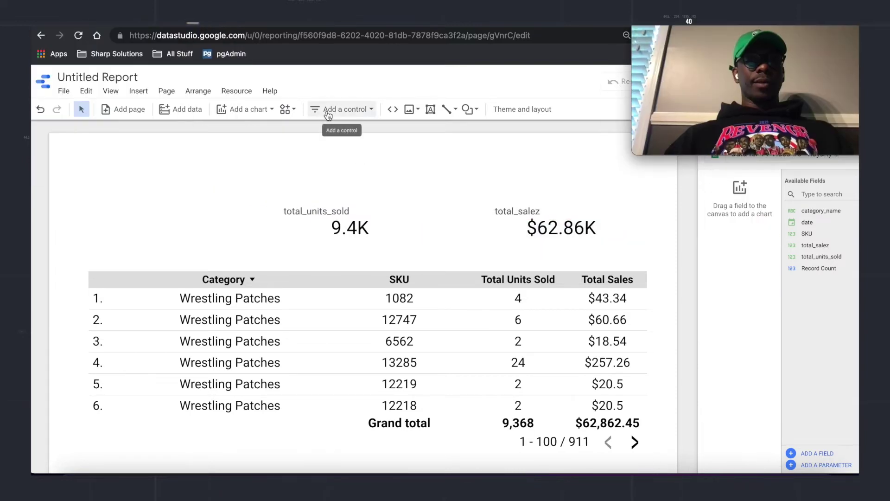
# Add a drop-down list control for category_name near the top of the page, above the scorecards.
pyautogui.click(341, 109)
pyautogui.click(327, 131)
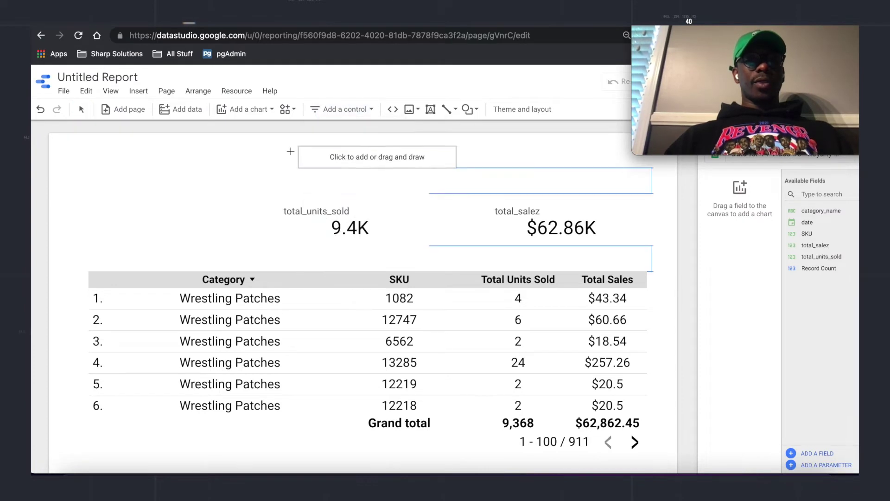
pyautogui.click(225, 144)
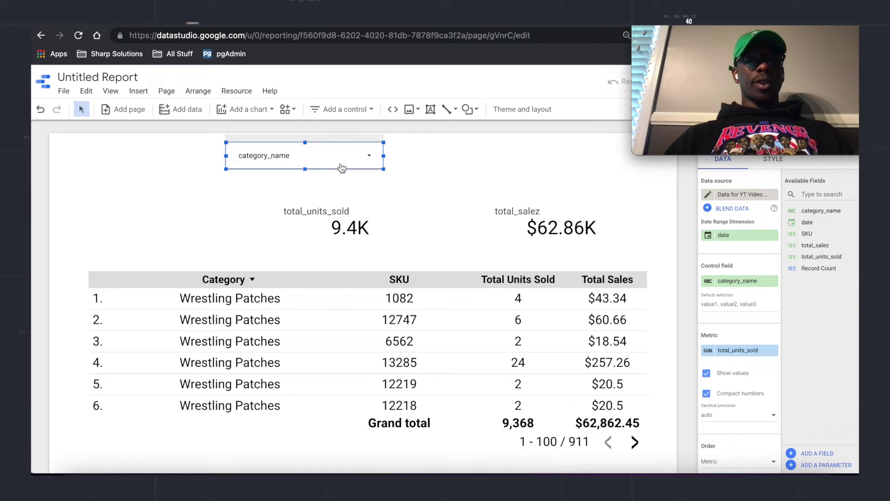
pyautogui.click(335, 157)
pyautogui.click(474, 153)
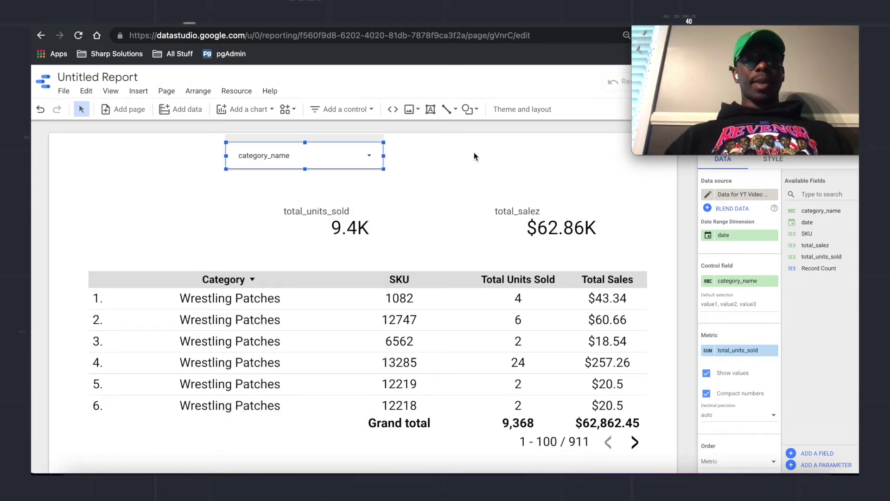
# Duplicate the category_name control, place the copy to its right and set its control field to SKU.
pyautogui.hotkey('ctrl', 'd')
pyautogui.moveTo(371, 156); pyautogui.dragTo(539, 141)
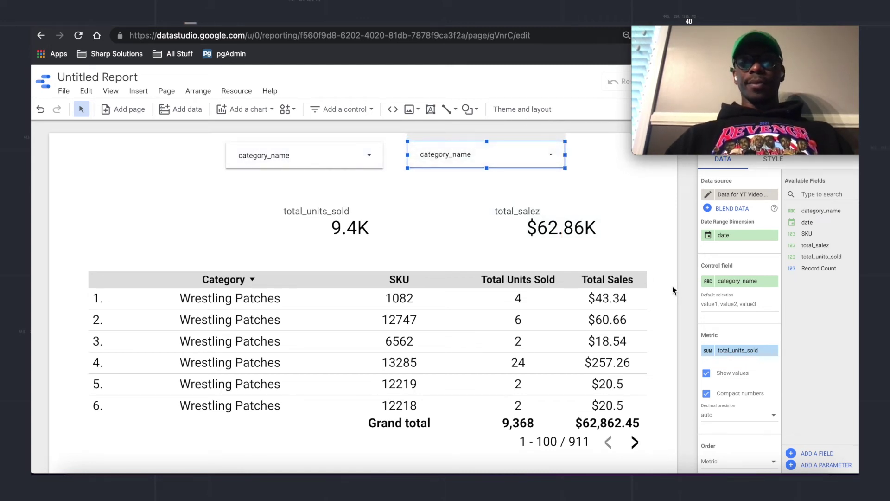
pyautogui.click(739, 281)
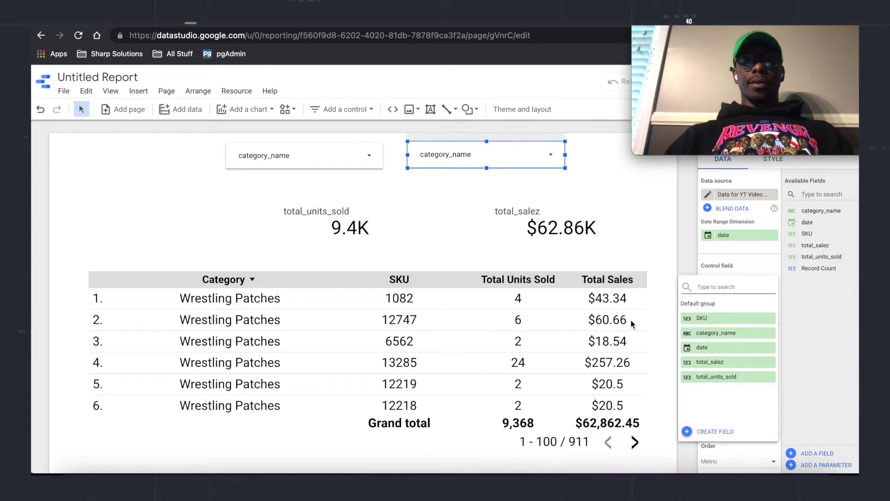
pyautogui.write('sku')
pyautogui.click(714, 318)
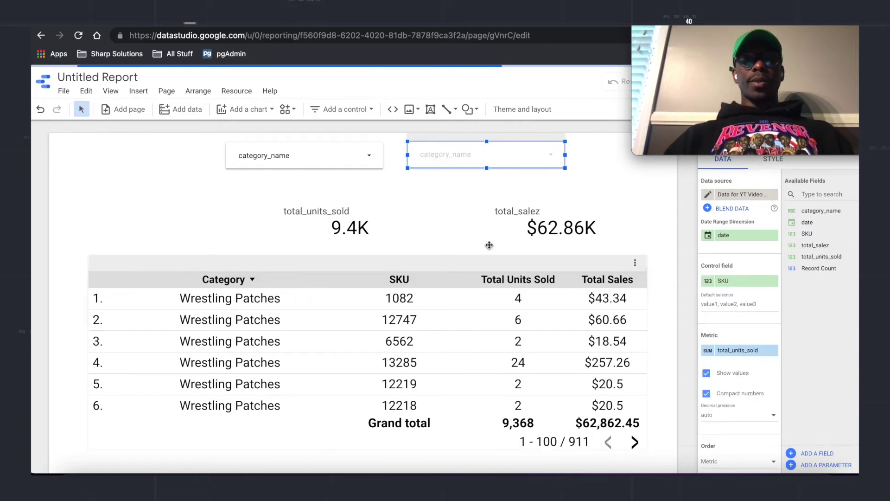
pyautogui.click(423, 182)
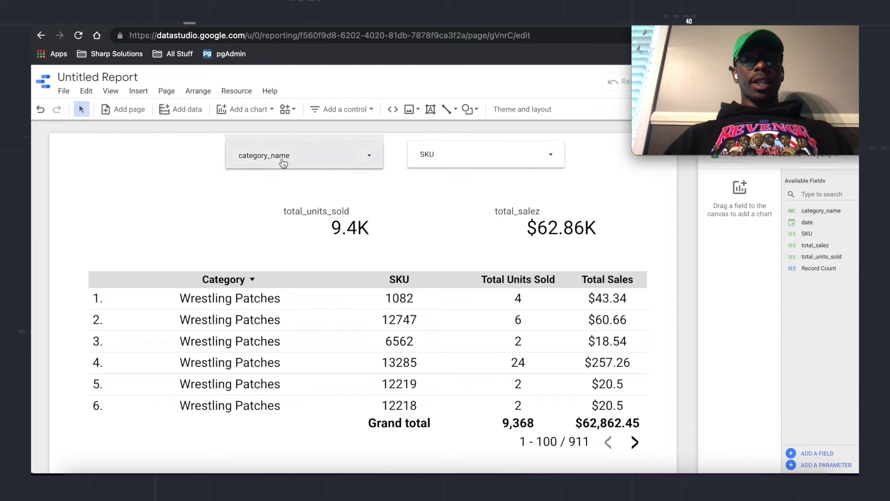
# Place another copy of the category_name control to its left and set its control field to date.
pyautogui.hotkey('ctrl', 'v')
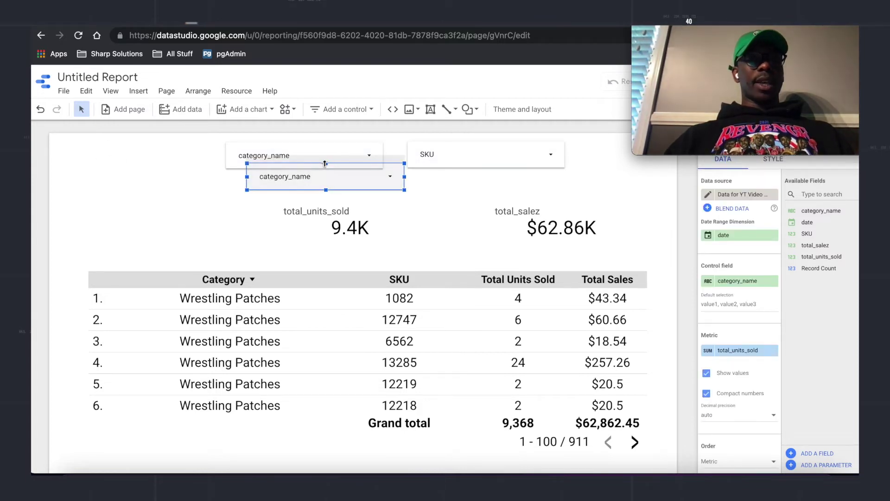
pyautogui.moveTo(321, 163); pyautogui.dragTo(135, 148)
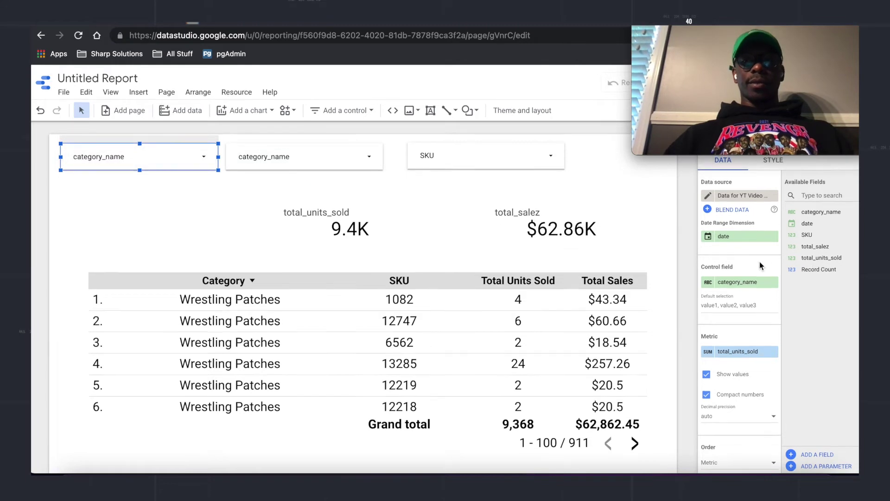
pyautogui.moveTo(807, 222); pyautogui.dragTo(723, 284)
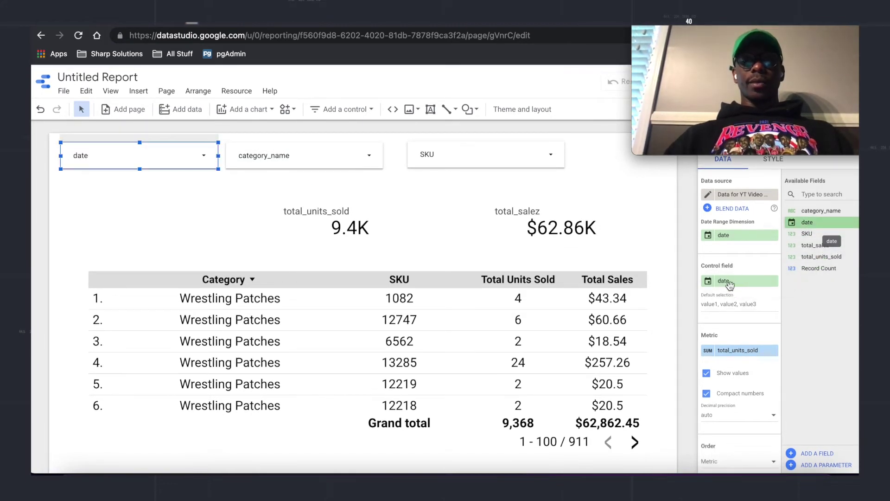
# Set the date control field's type to Year Quarter and check the values in its list.
pyautogui.click(707, 282)
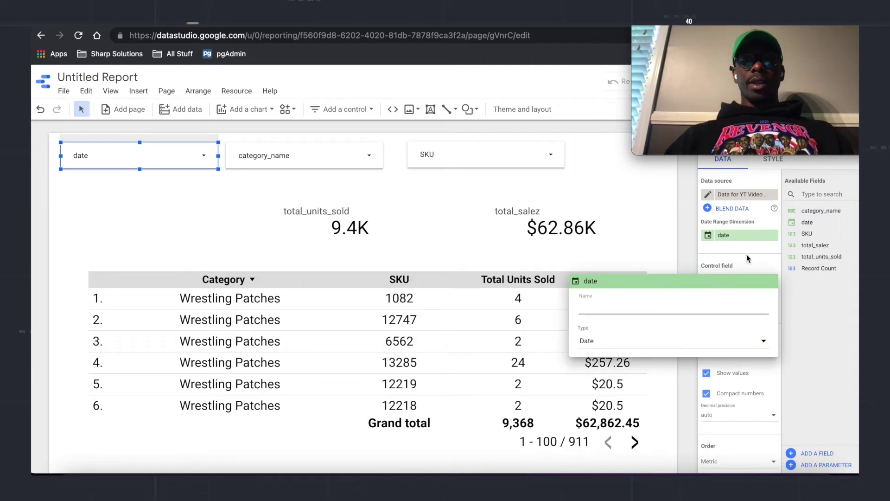
pyautogui.click(663, 347)
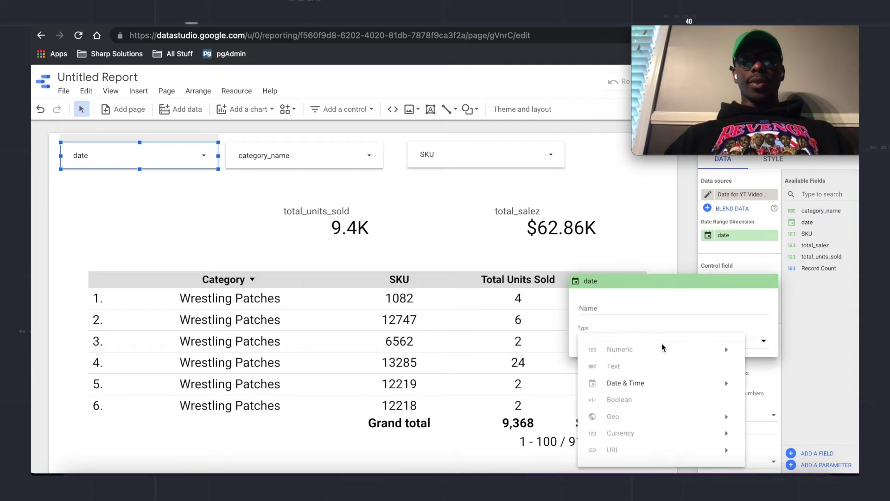
pyautogui.moveTo(648, 387)
pyautogui.click(463, 371)
pyautogui.click(189, 154)
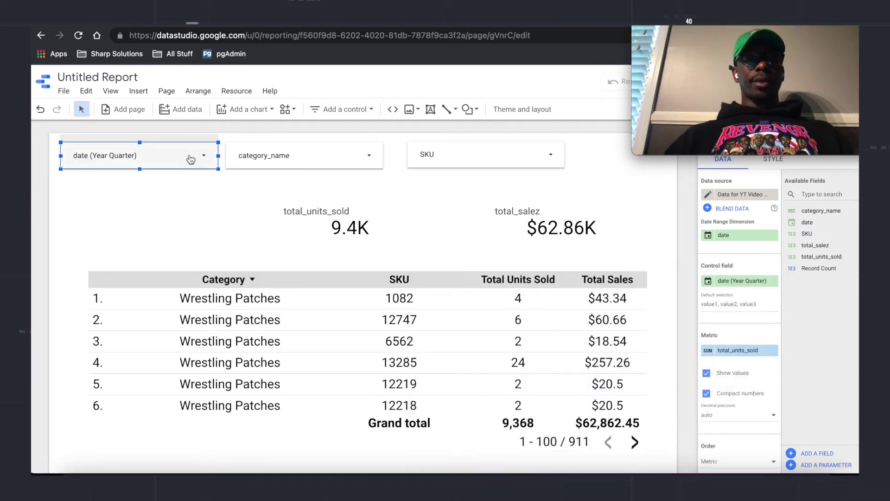
pyautogui.click(189, 157)
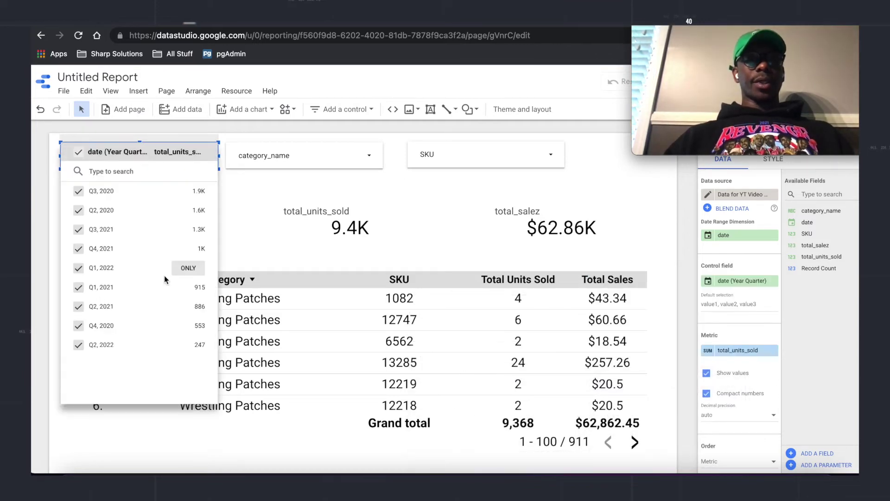
pyautogui.click(239, 202)
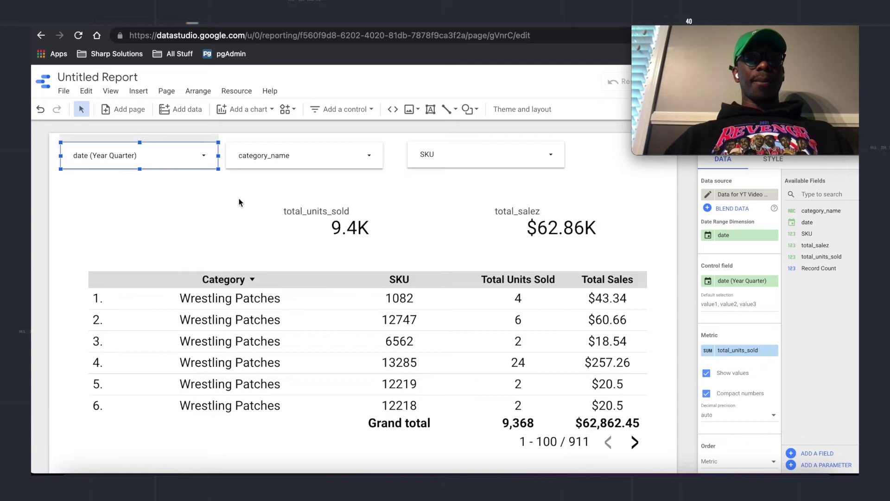
# Rename the Year Quarter date control's field as Quarter.
pyautogui.click(708, 281)
pyautogui.tripleClick(668, 302)
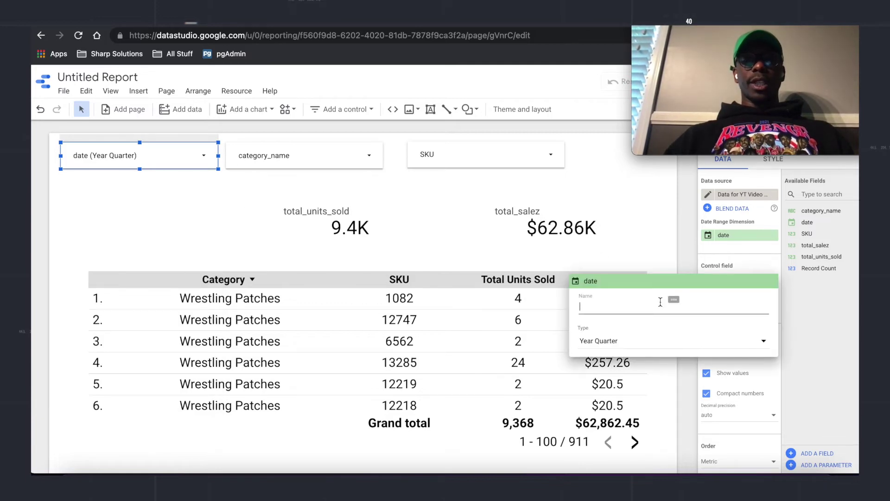
pyautogui.write('Q')
pyautogui.click(856, 348)
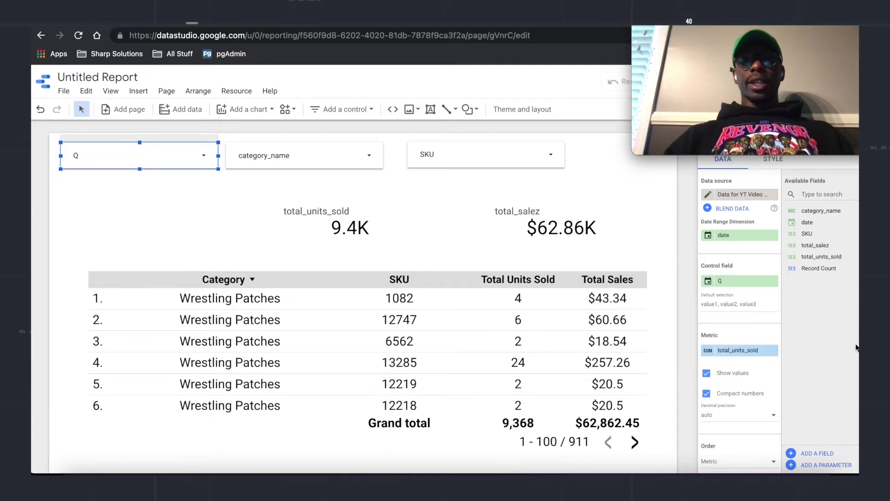
pyautogui.click(708, 285)
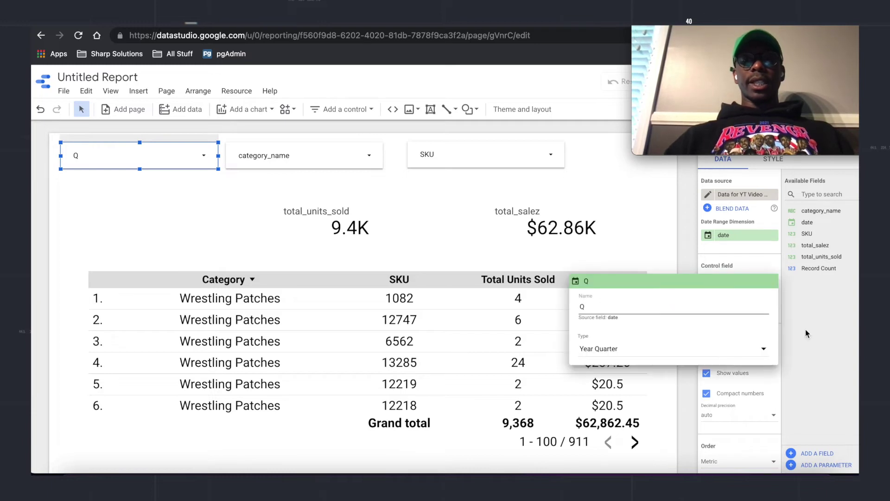
pyautogui.click(807, 334)
pyautogui.click(709, 284)
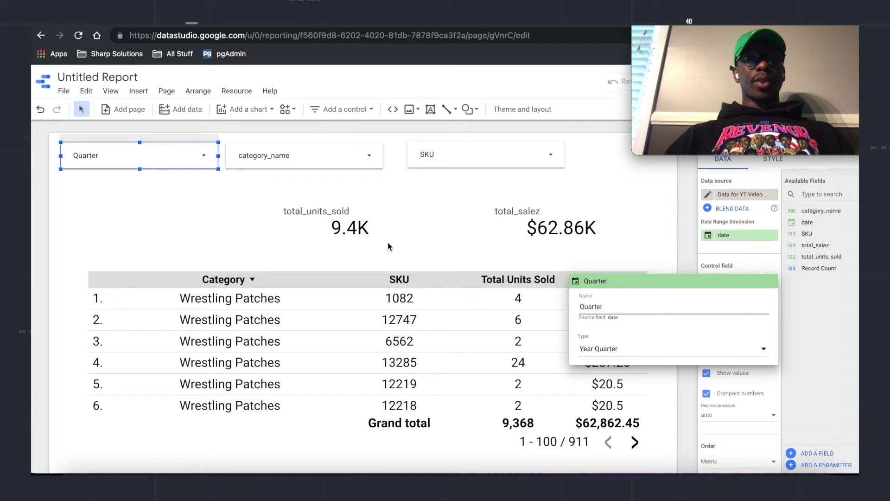
pyautogui.click(424, 193)
pyautogui.click(212, 183)
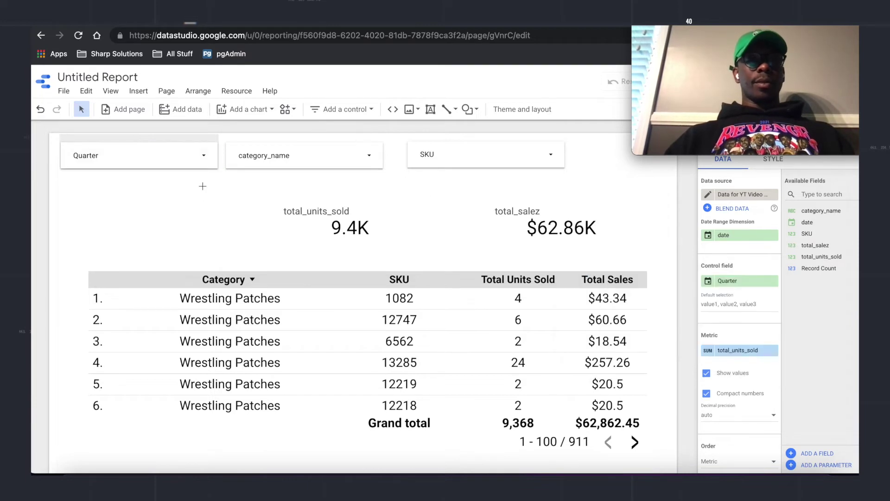
# Add a text box reading "Royalty Report" beside the total units sold scorecard, above the table.
pyautogui.click(278, 155)
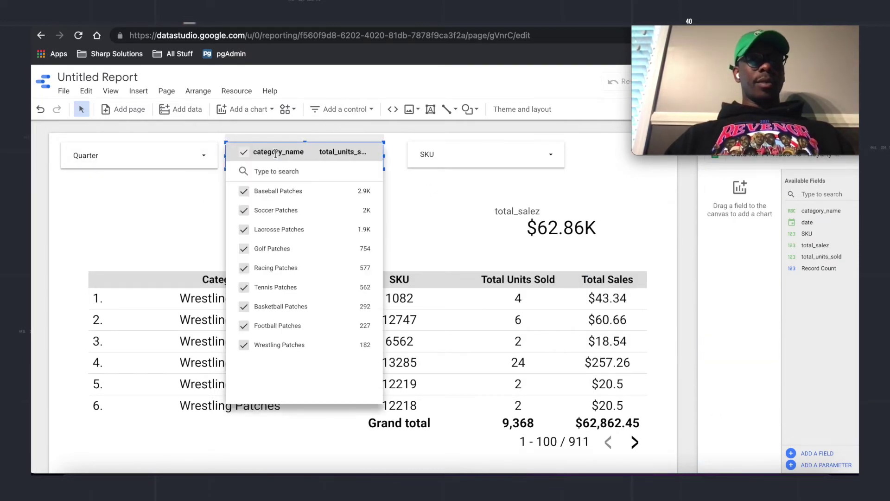
pyautogui.click(430, 109)
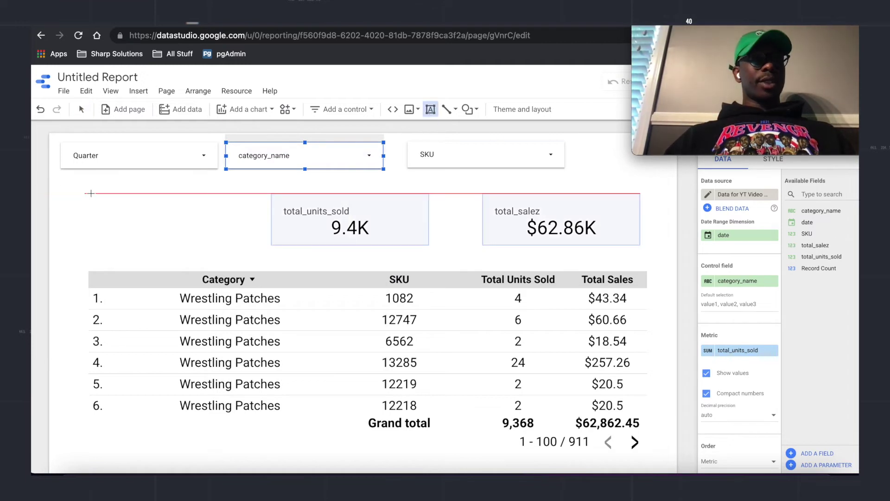
pyautogui.moveTo(68, 193); pyautogui.dragTo(251, 247)
pyautogui.write('Royal')
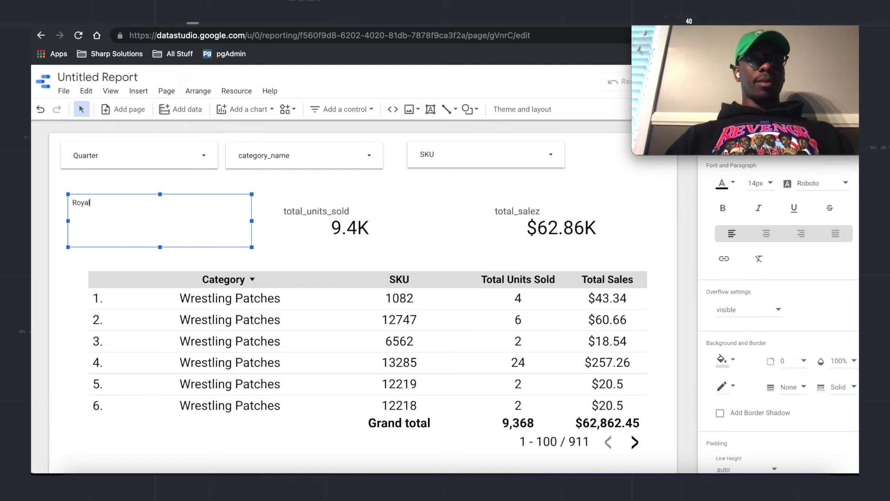
pyautogui.write('ty Report')
# Format the Royalty Report title as bold, centred 32px text and shorten its text box slightly.
pyautogui.hotkey('ctrl', 'a')
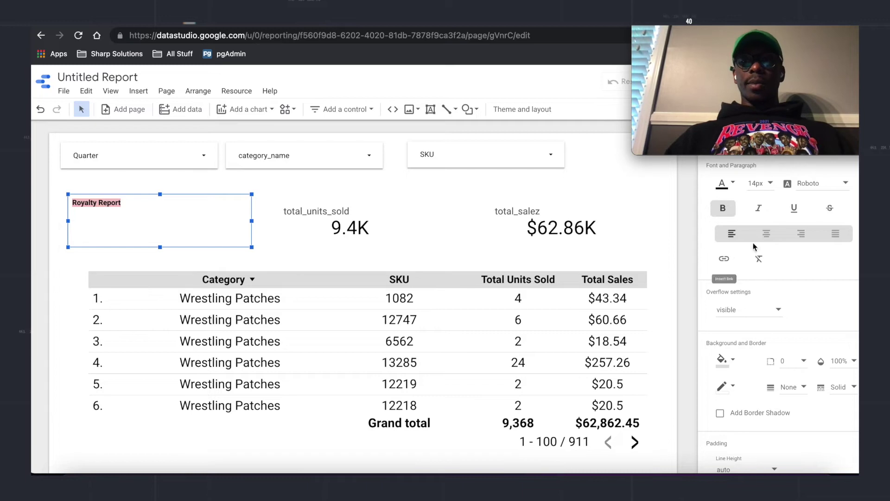
pyautogui.click(766, 236)
pyautogui.scroll(-2, 799, 342)
pyautogui.click(834, 422)
pyautogui.click(810, 446)
pyautogui.moveTo(160, 248); pyautogui.dragTo(160, 240)
pyautogui.scroll(2, 790, 353)
pyautogui.scroll(-2, 789, 352)
pyautogui.scroll(2, 719, 234)
pyautogui.click(756, 183)
pyautogui.click(767, 246)
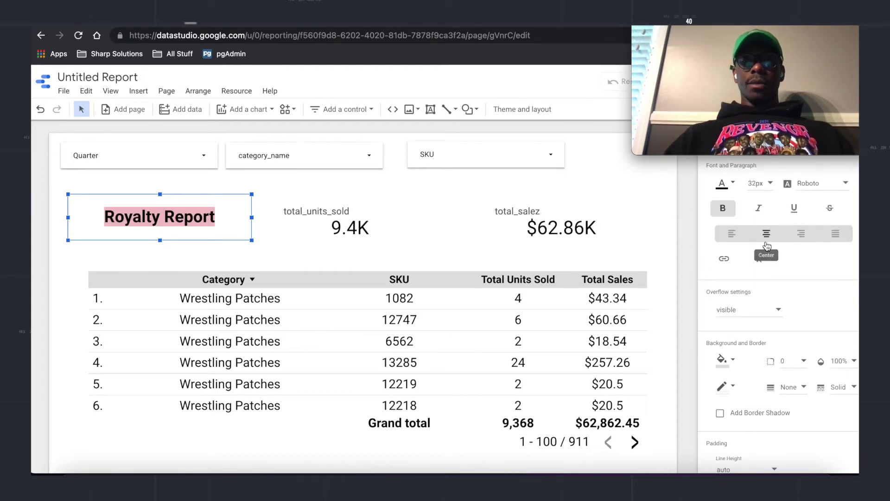
# Enlarge the Royalty Report title beyond 32px and move its text box slightly left, away from the scorecards.
pyautogui.click(756, 184)
pyautogui.click(763, 245)
pyautogui.click(398, 253)
pyautogui.click(193, 200)
pyautogui.click(184, 192)
pyautogui.moveTo(184, 198); pyautogui.dragTo(176, 191)
pyautogui.click(220, 251)
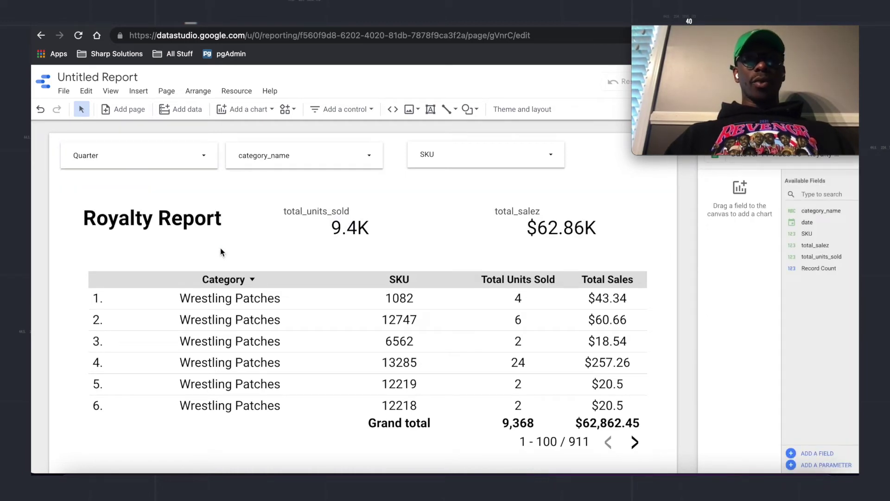
# Compare the page's scorecards and table with the Royalty Report page of the finished PP Sales Report for YT.
pyautogui.click(555, 214)
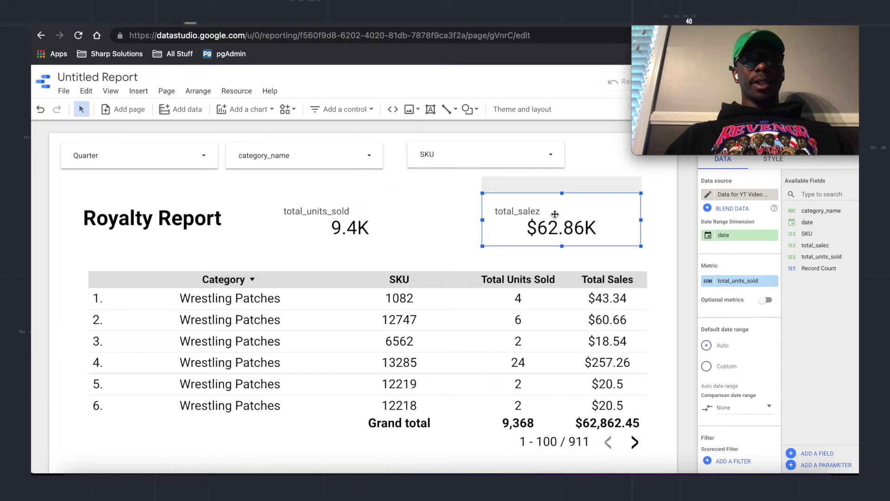
pyautogui.click(140, 24)
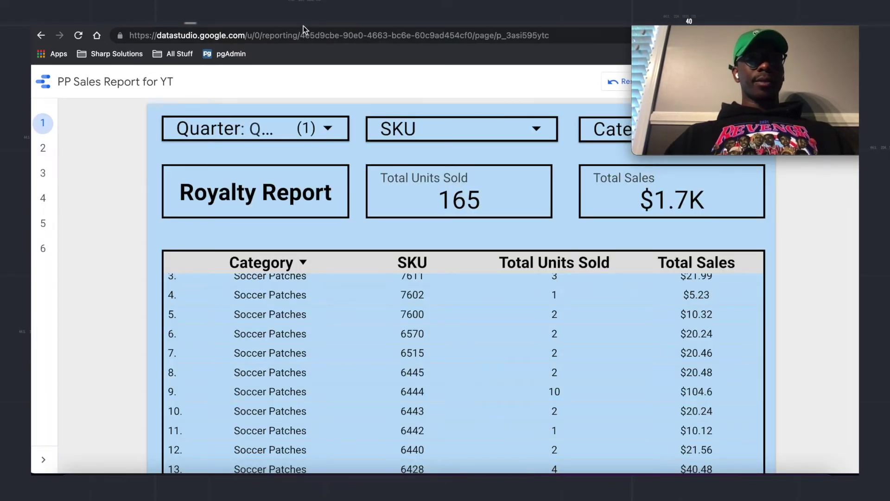
pyautogui.click(241, 23)
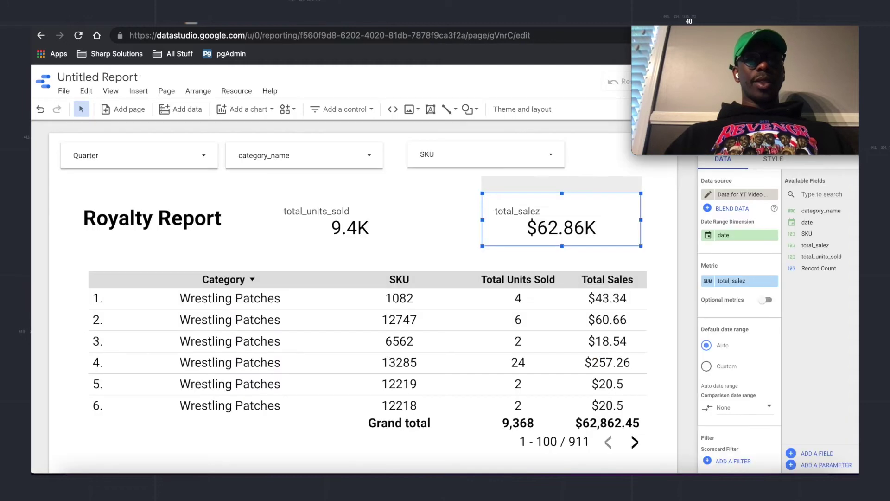
pyautogui.scroll(-3, 379, 332)
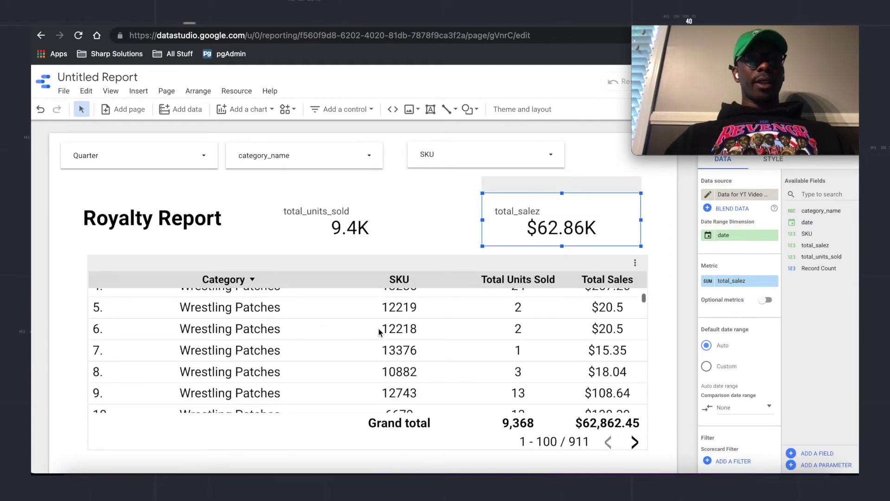
pyautogui.hotkey('ctrl', 'Tab')
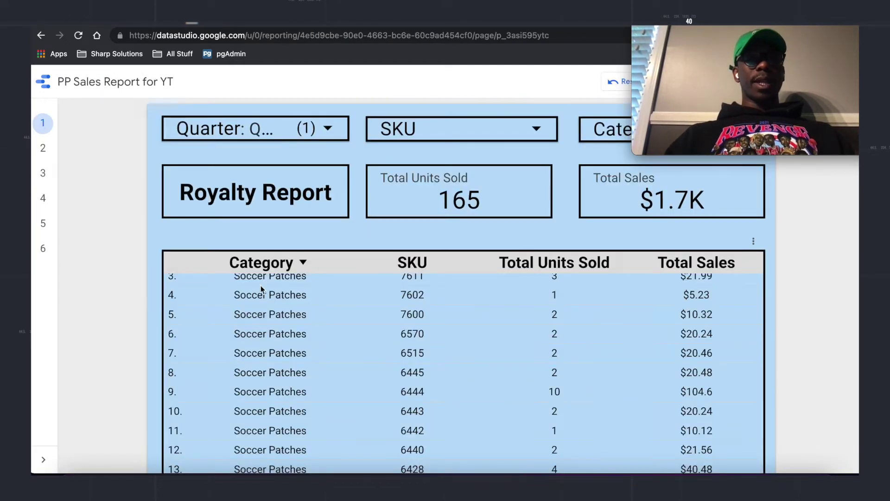
pyautogui.scroll(-2, 666, 364)
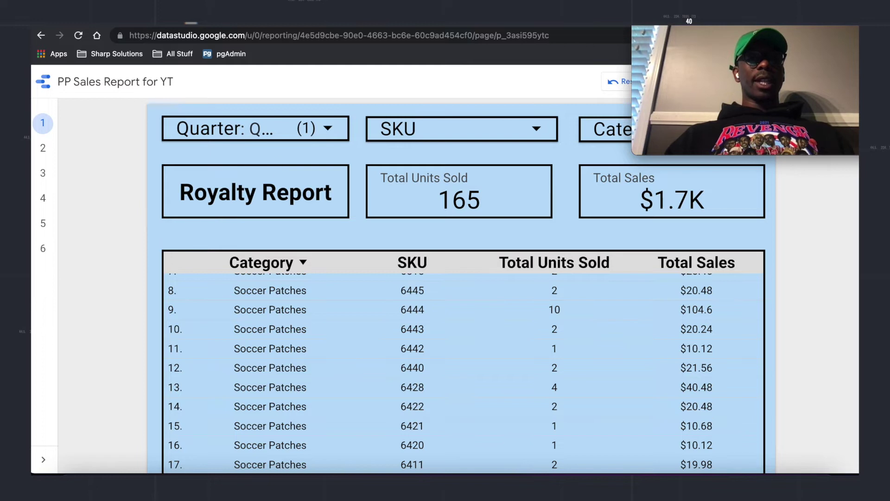
pyautogui.hotkey('ctrl', 'shift', 'Tab')
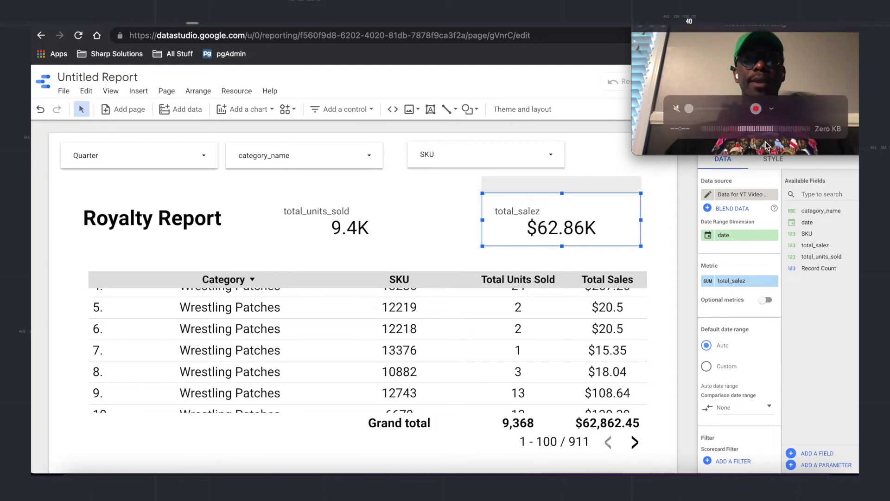
# Add a new page to the untitled report and view page 2 of the finished PP Sales Report for YT.
pyautogui.click(166, 92)
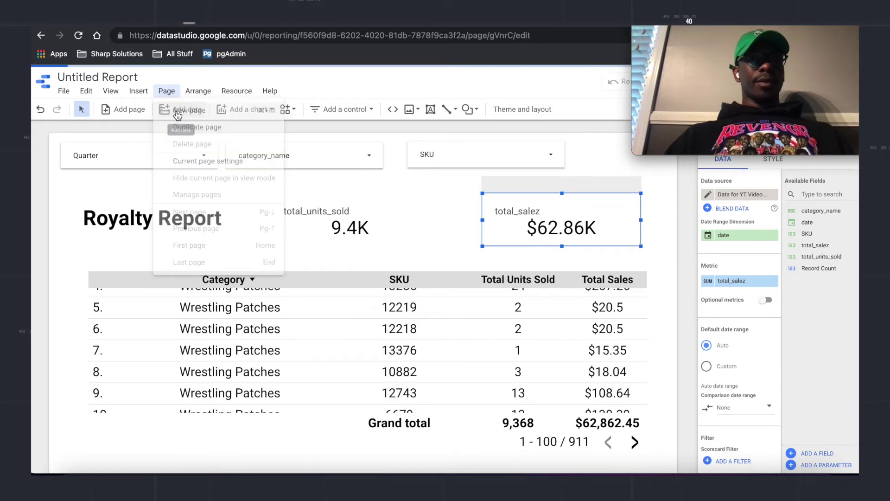
pyautogui.click(176, 110)
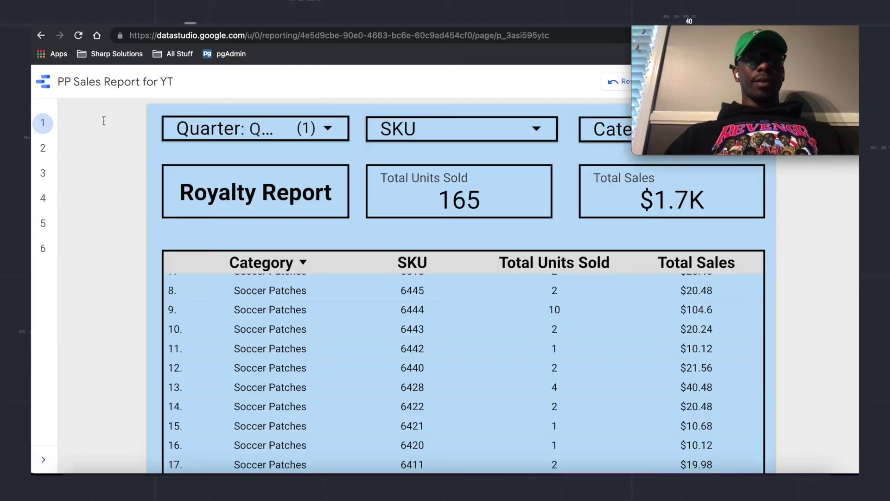
pyautogui.click(43, 148)
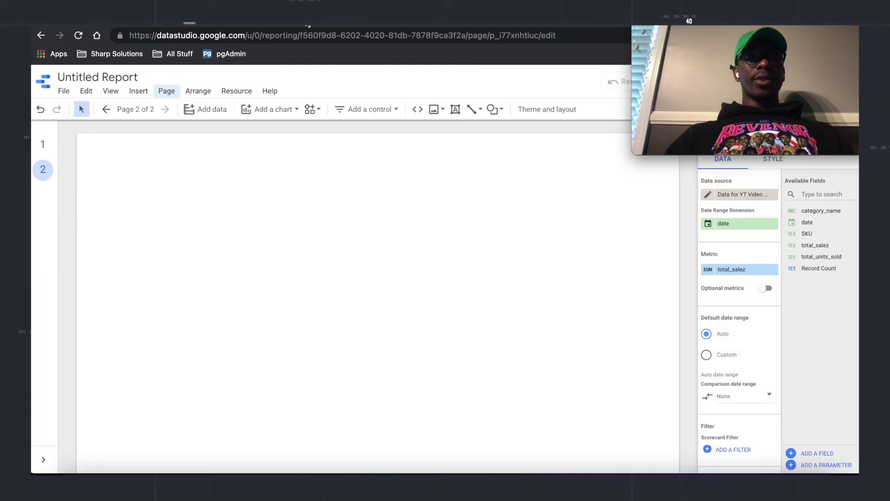
# Add the Sales by SKU worksheet of the Google Sheets file Data for YT Video #6 as a report data source.
pyautogui.click(207, 110)
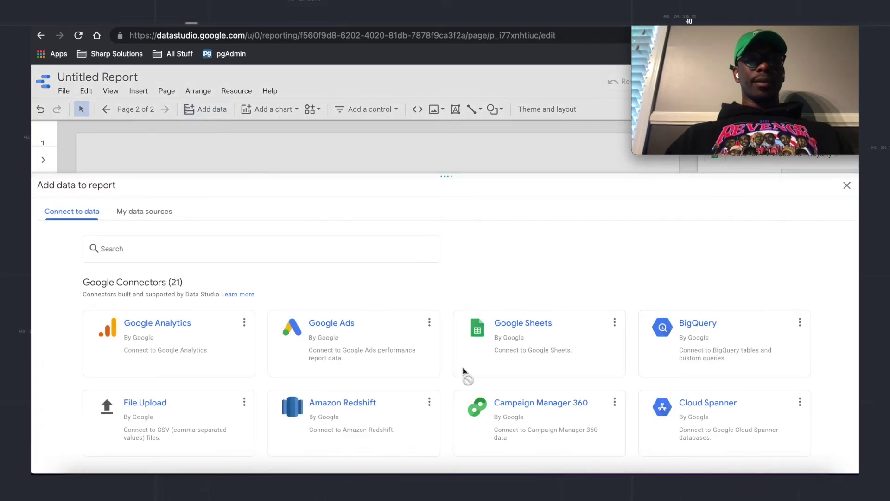
pyautogui.click(514, 348)
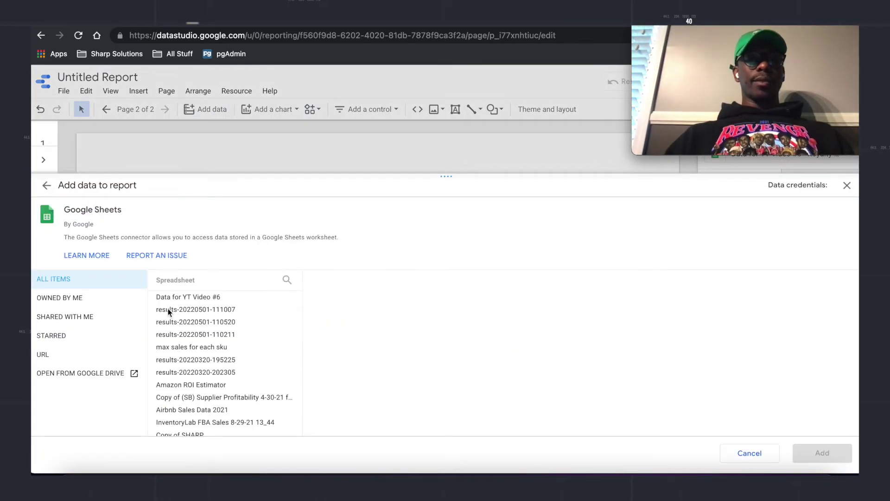
pyautogui.click(181, 300)
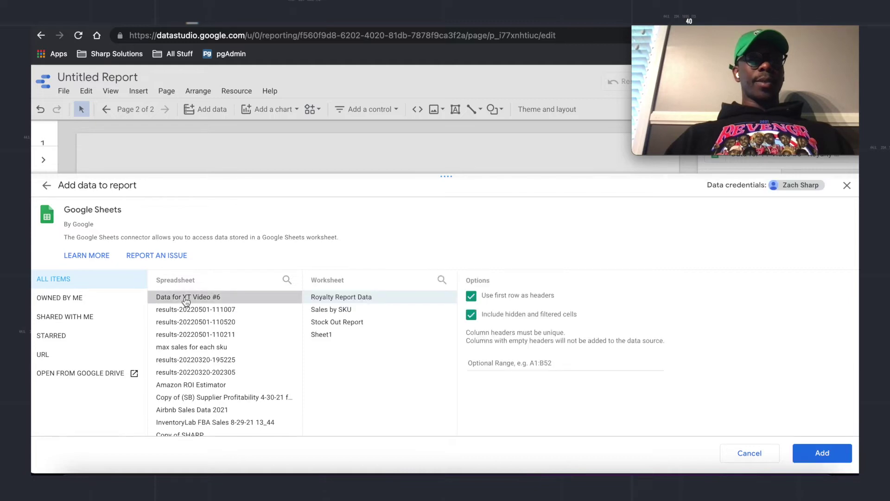
pyautogui.click(338, 310)
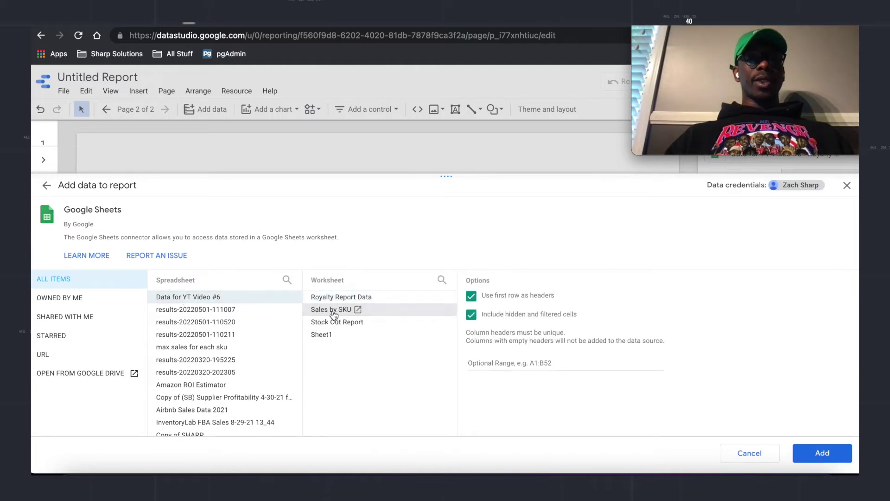
pyautogui.click(821, 453)
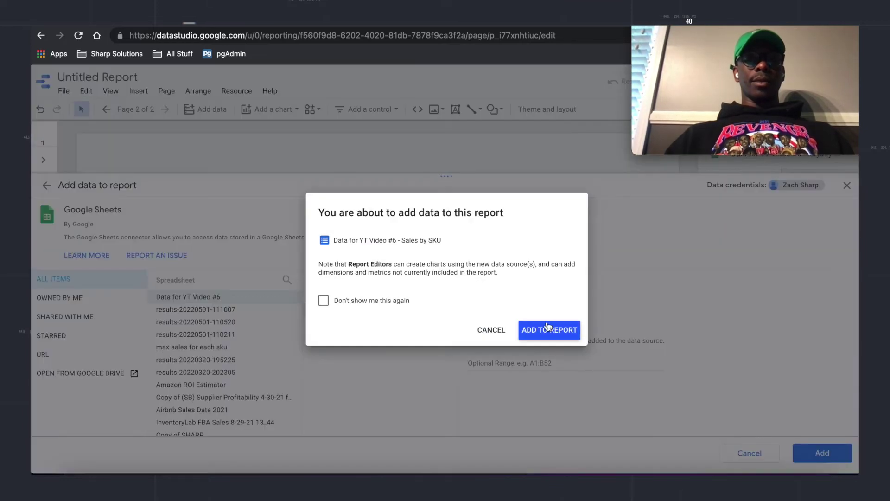
pyautogui.click(548, 327)
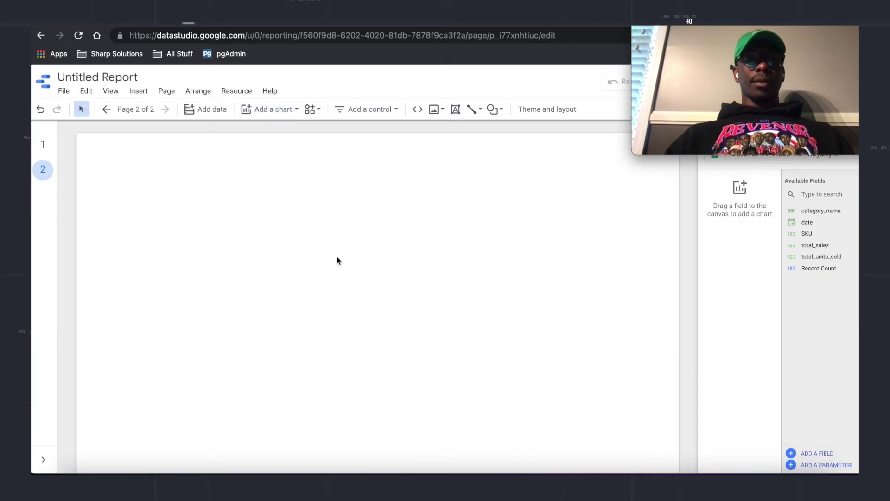
# Place a plain table chart near the middle of the empty second page.
pyautogui.click(269, 109)
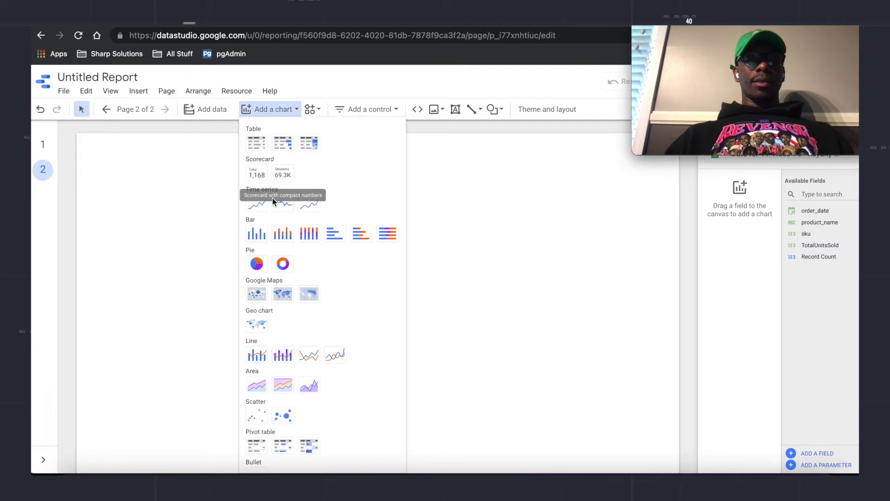
pyautogui.click(257, 142)
pyautogui.click(232, 241)
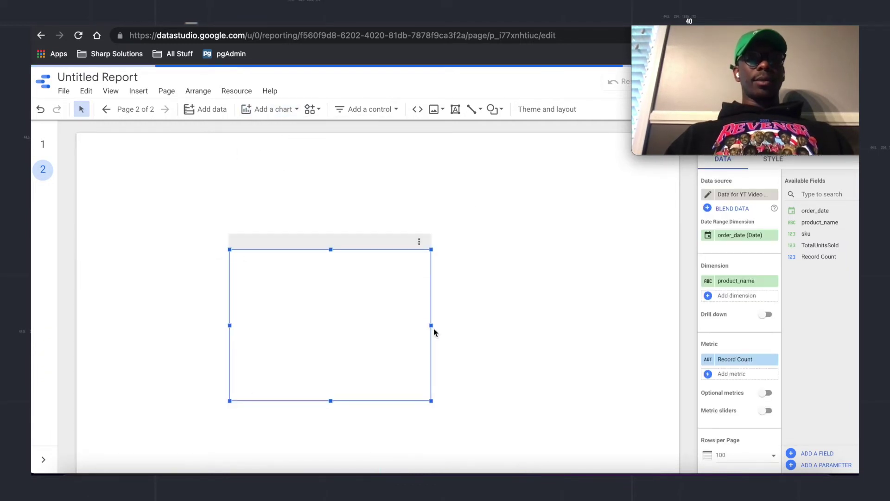
# Widen the product table on both sides so it spans most of the page width.
pyautogui.moveTo(431, 325); pyautogui.dragTo(612, 325)
pyautogui.click(229, 331)
pyautogui.click(229, 331)
pyautogui.moveTo(230, 320); pyautogui.dragTo(121, 320)
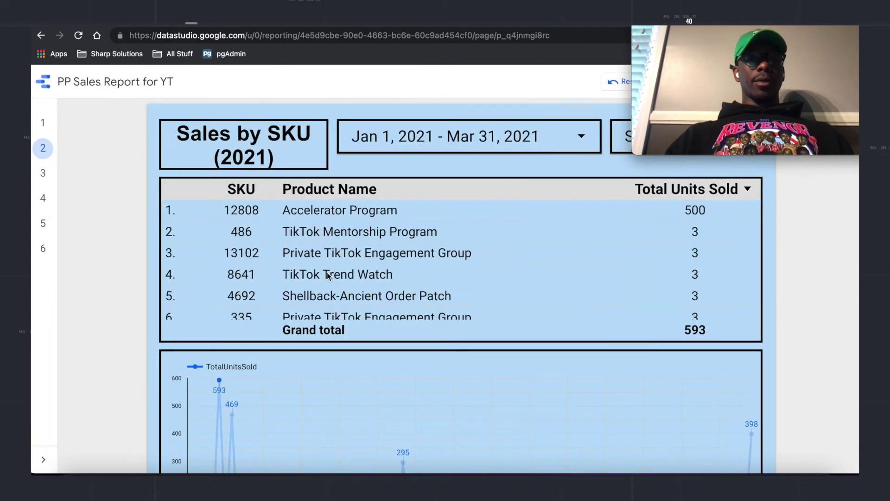
pyautogui.scroll(-1, 327, 276)
pyautogui.scroll(1, 329, 277)
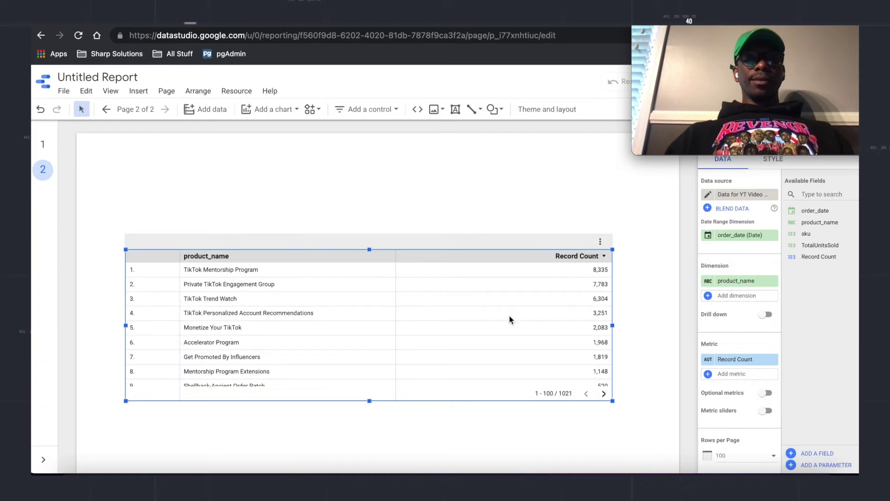
# Add sku as the table's dimension ahead of product_name and replace its metric with TotalUnitsSold.
pyautogui.moveTo(806, 234); pyautogui.dragTo(730, 281)
pyautogui.click(729, 369)
pyautogui.write('total')
pyautogui.click(731, 397)
# Show the summary row in the table and move the table up near the top of the page.
pyautogui.scroll(-2, 716, 347)
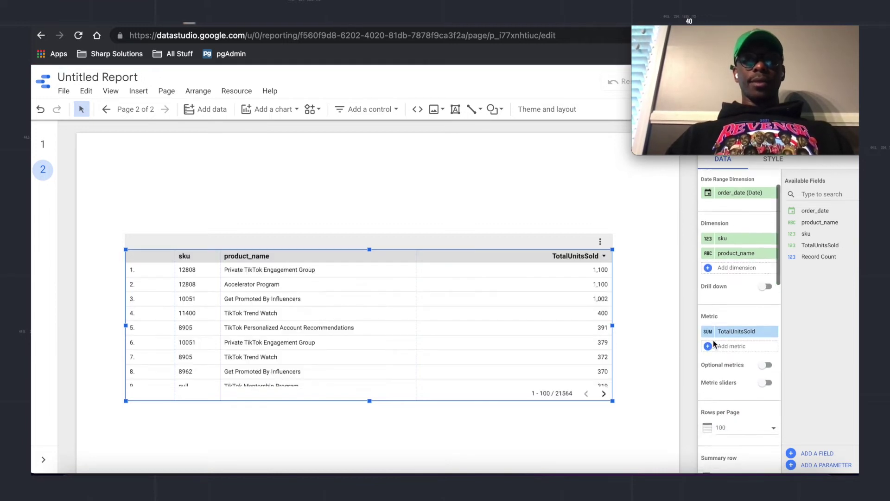
pyautogui.scroll(-1, 726, 360)
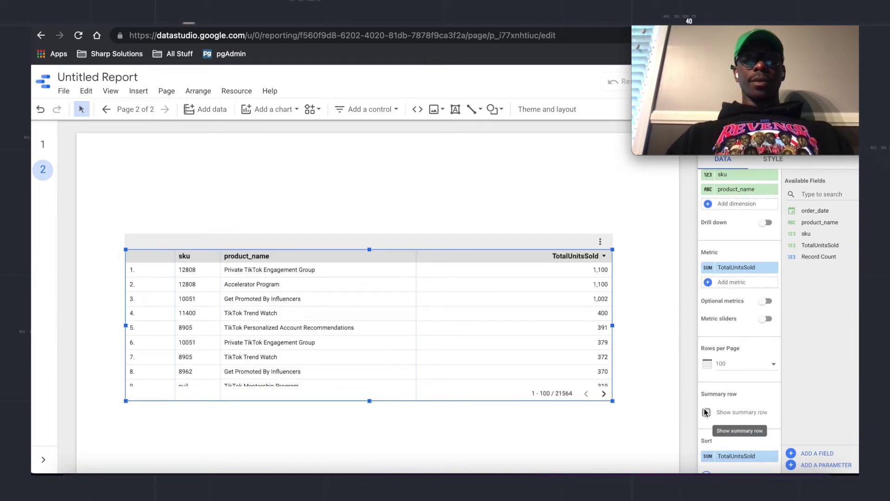
pyautogui.click(706, 413)
pyautogui.moveTo(484, 249); pyautogui.dragTo(499, 187)
pyautogui.moveTo(419, 352); pyautogui.dragTo(420, 420)
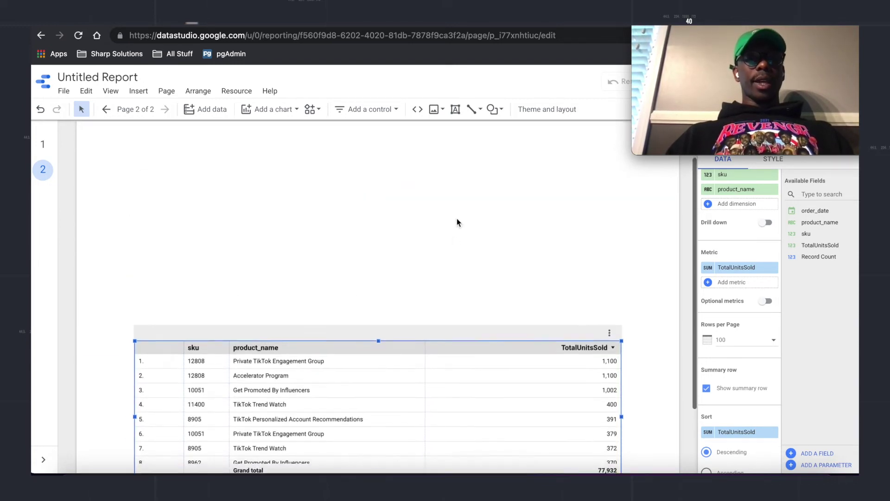
pyautogui.moveTo(446, 386); pyautogui.dragTo(440, 212)
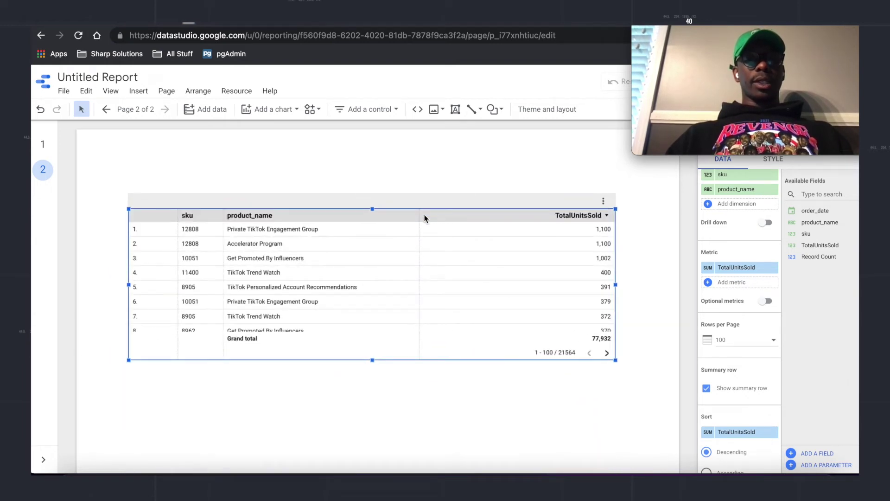
# Paste a duplicate of the table and place it directly below the original.
pyautogui.hotkey('ctrl', 'v')
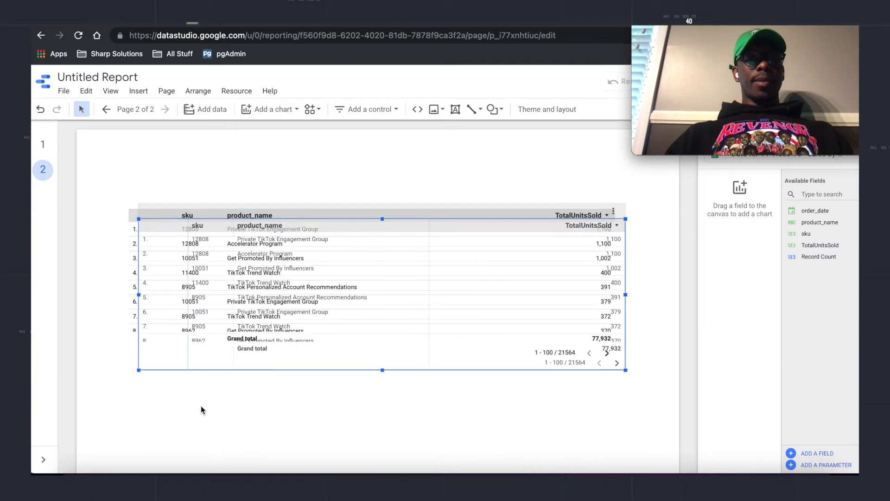
pyautogui.moveTo(333, 217); pyautogui.dragTo(322, 384)
pyautogui.scroll(-4, 412, 152)
# Remove the sku dimension from the lower table so that it groups only by product_name.
pyautogui.click(533, 322)
pyautogui.moveTo(730, 286); pyautogui.dragTo(810, 284)
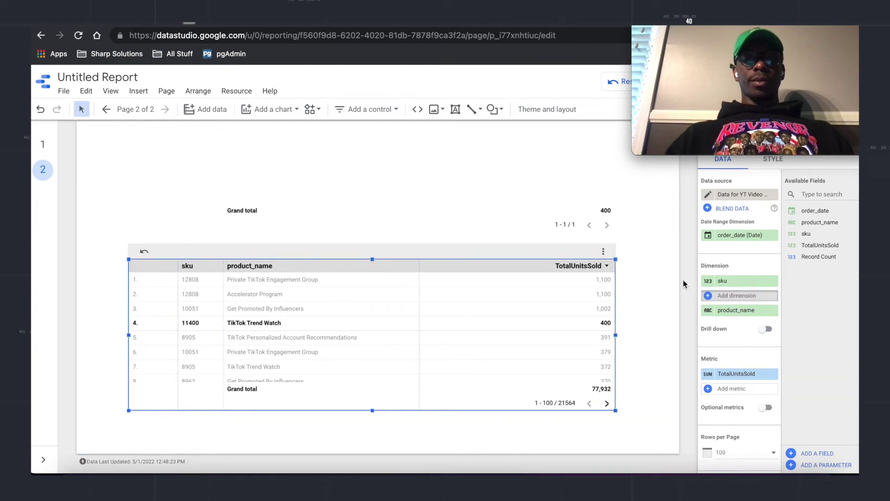
pyautogui.click(773, 281)
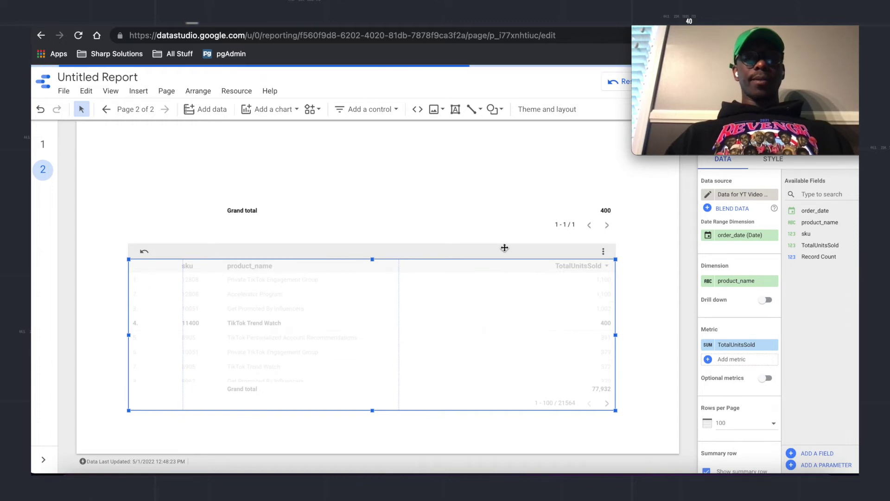
# Examine the data settings of both tables, including sorting, date range, filter and cross-filtering options.
pyautogui.scroll(2, 640, 229)
pyautogui.click(474, 365)
pyautogui.click(386, 172)
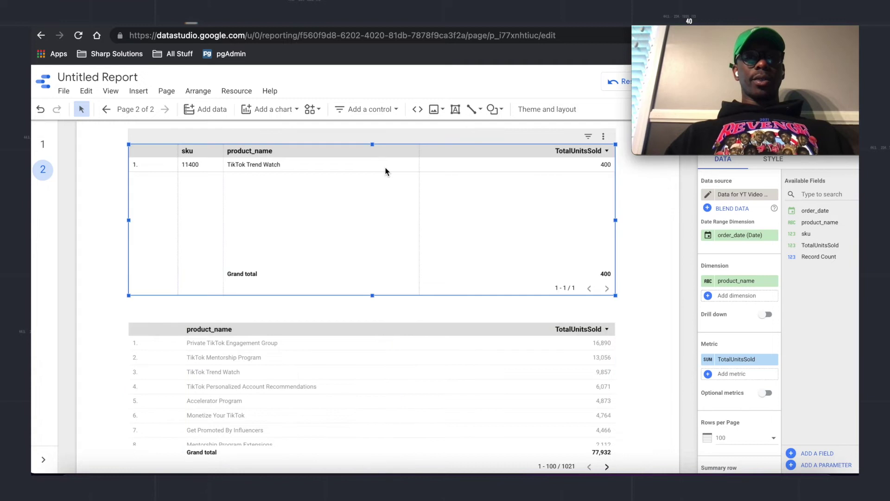
pyautogui.scroll(-7, 767, 365)
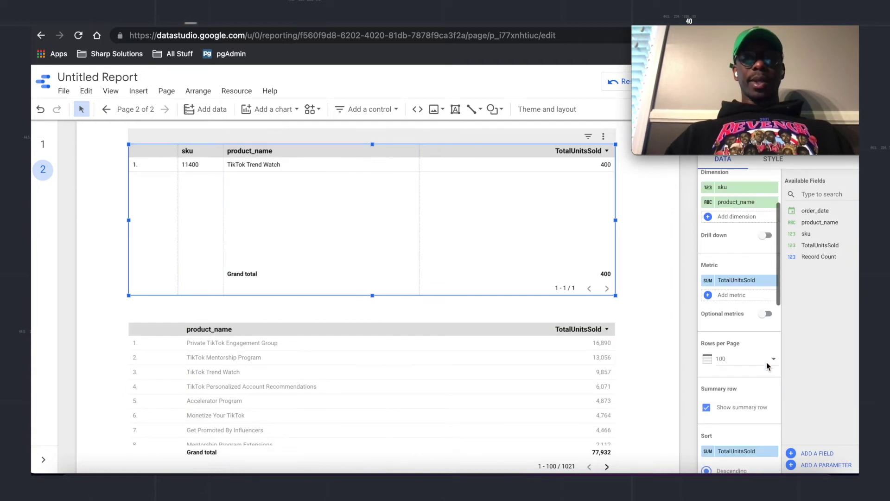
pyautogui.scroll(-3, 768, 365)
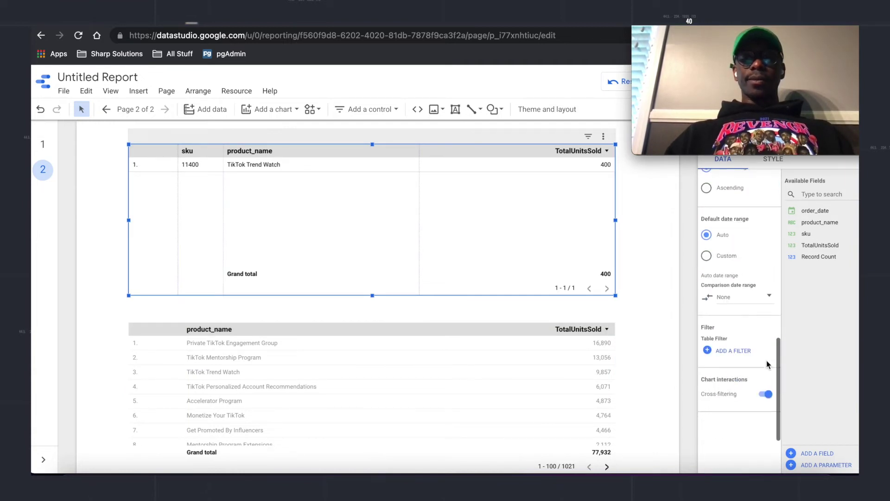
pyautogui.click(578, 429)
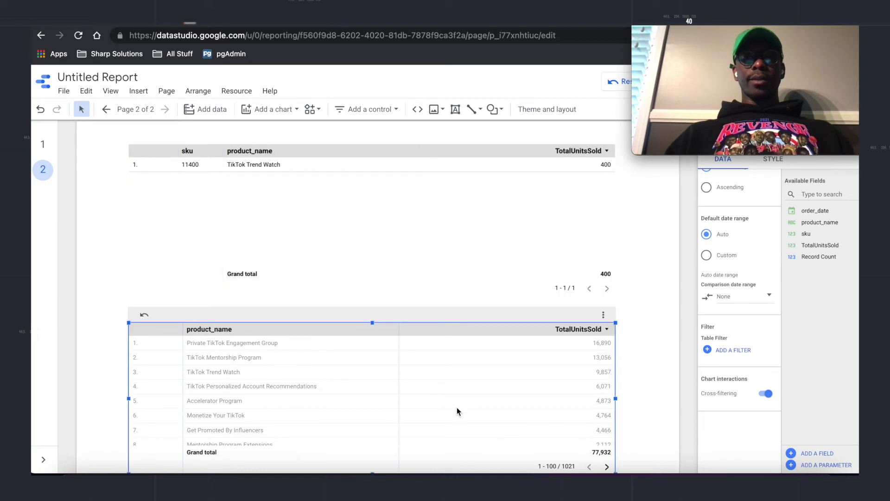
pyautogui.scroll(-2, 457, 408)
pyautogui.scroll(-5, 728, 373)
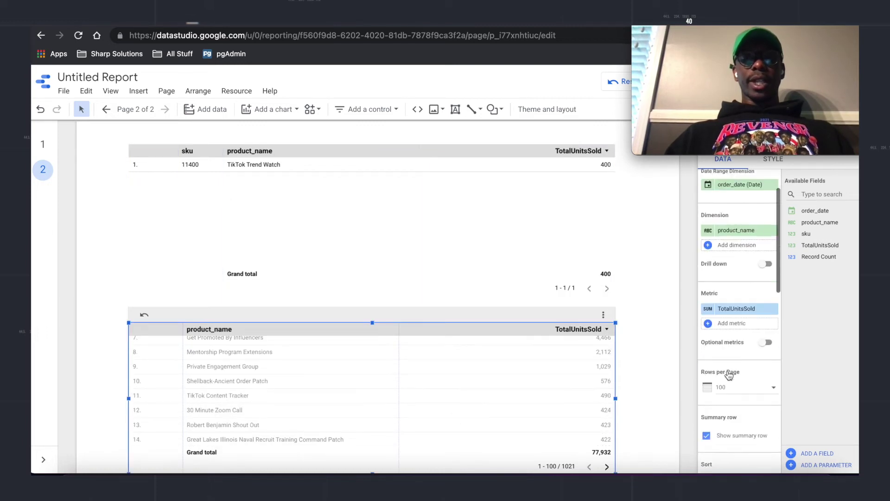
pyautogui.scroll(-3, 728, 373)
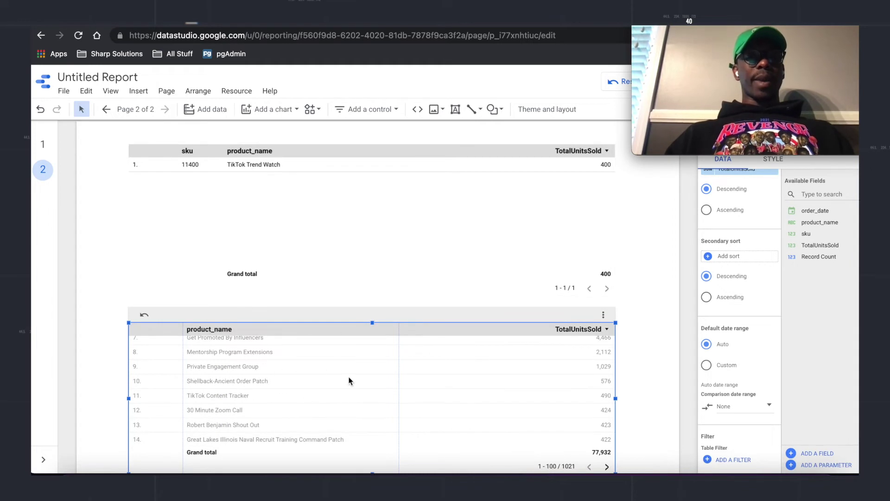
pyautogui.scroll(-3, 779, 392)
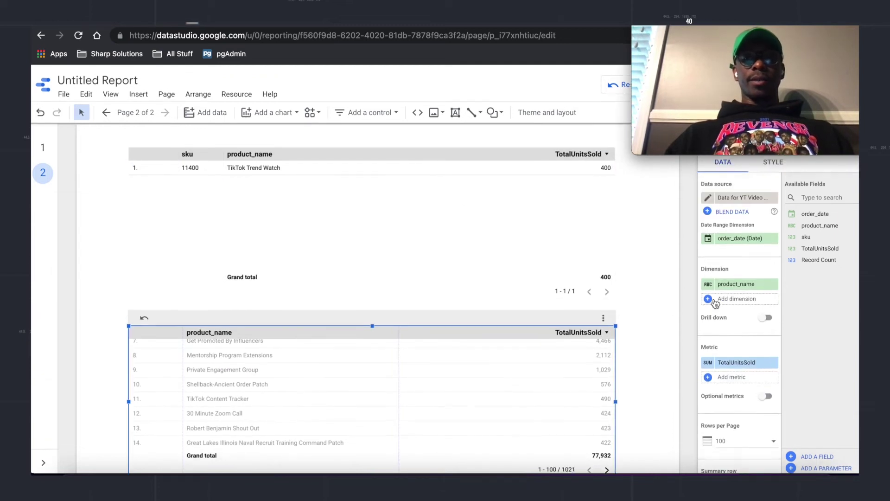
# Convert the lower table into a time series chart.
pyautogui.click(717, 136)
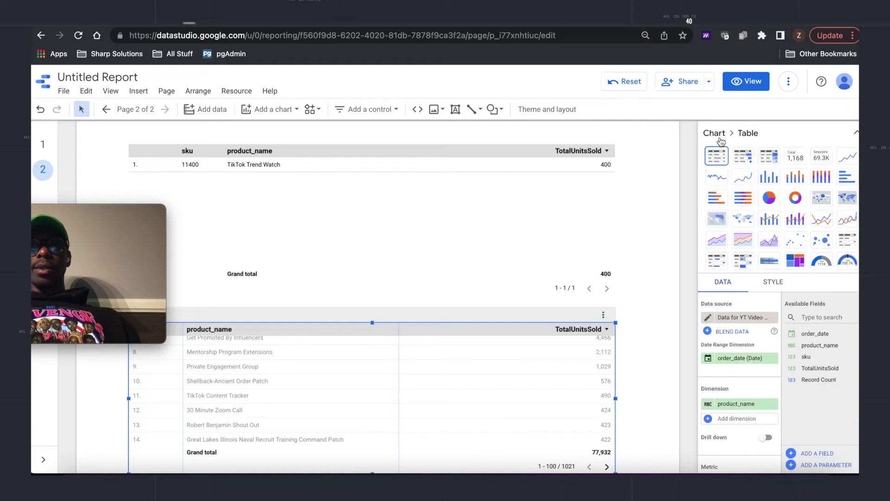
pyautogui.click(847, 160)
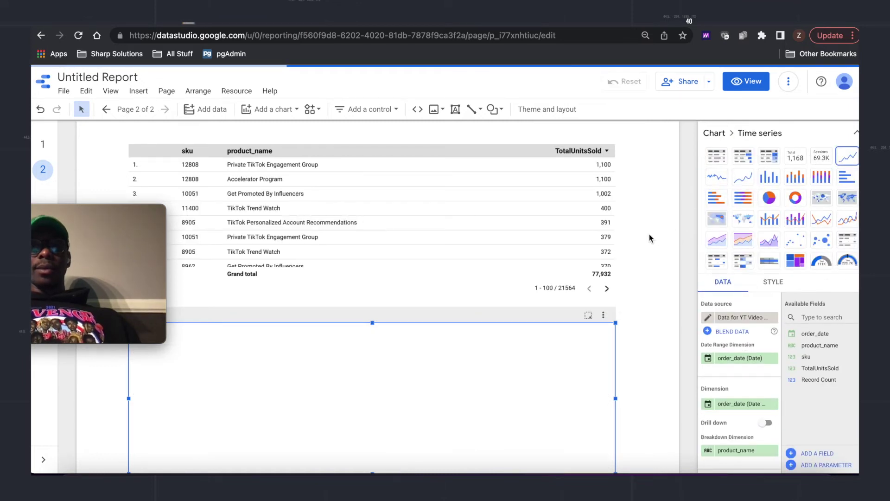
pyautogui.scroll(-3, 653, 270)
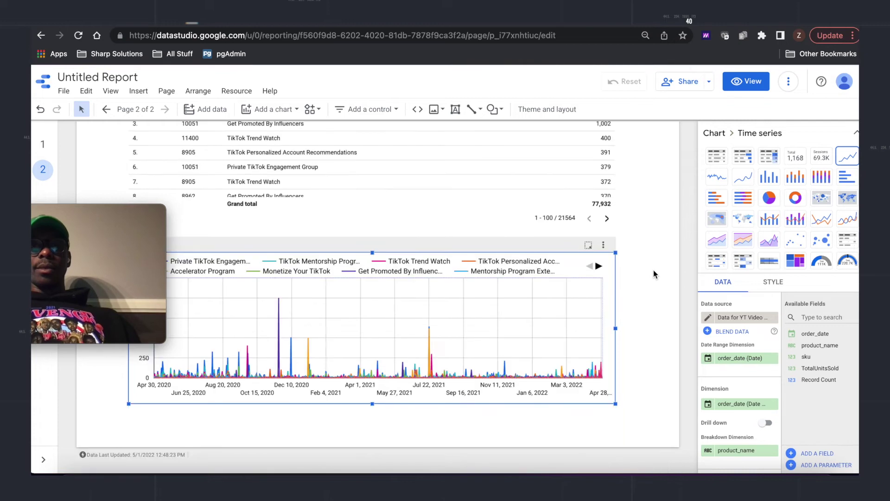
pyautogui.click(666, 325)
pyautogui.scroll(1, 650, 290)
pyautogui.click(453, 344)
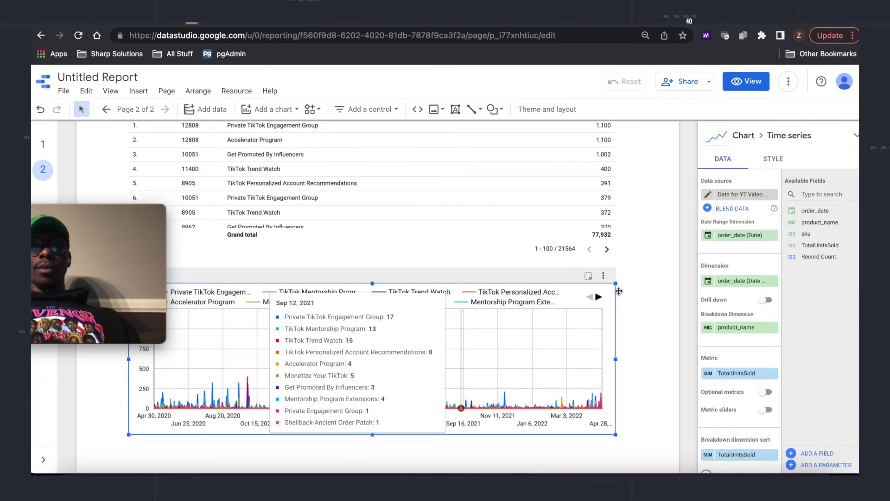
# Remove the product_name breakdown dimension from the time series chart.
pyautogui.scroll(-1, 655, 281)
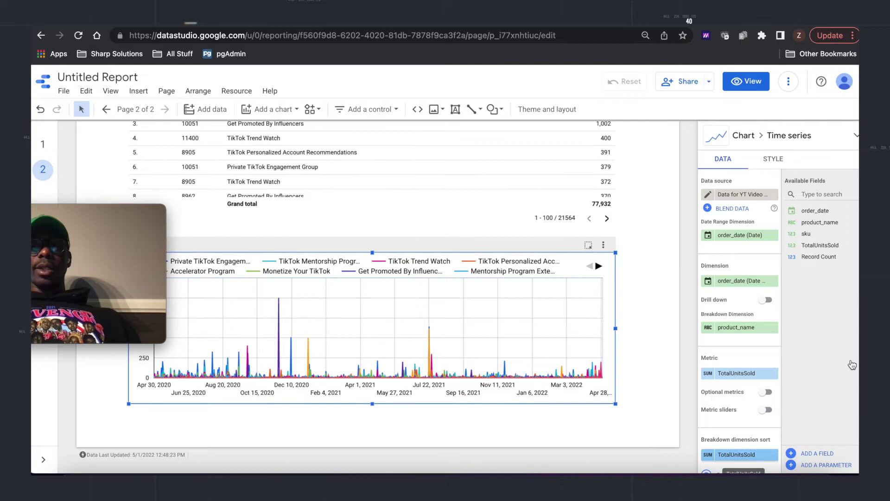
pyautogui.scroll(-3, 773, 460)
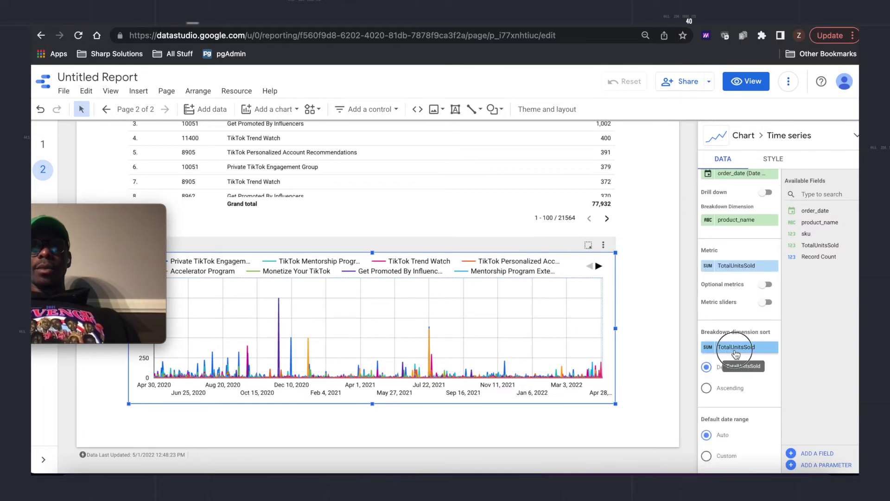
pyautogui.scroll(1, 760, 298)
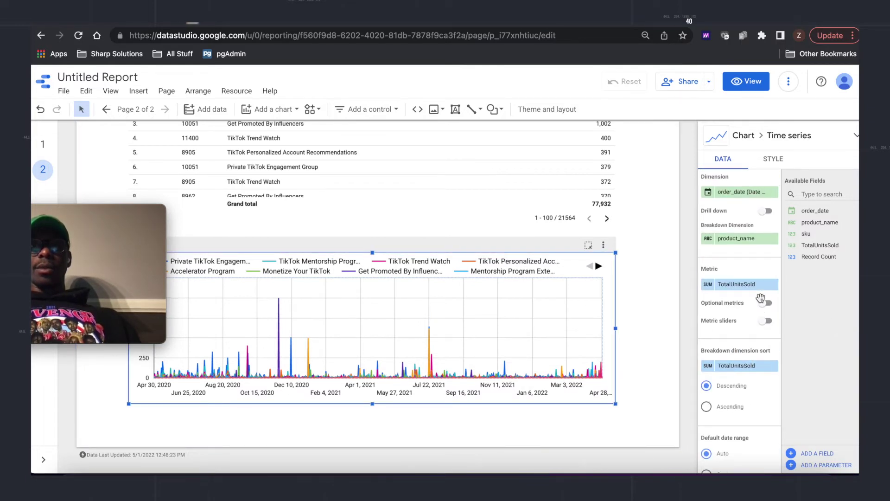
pyautogui.scroll(3, 763, 299)
pyautogui.click(775, 300)
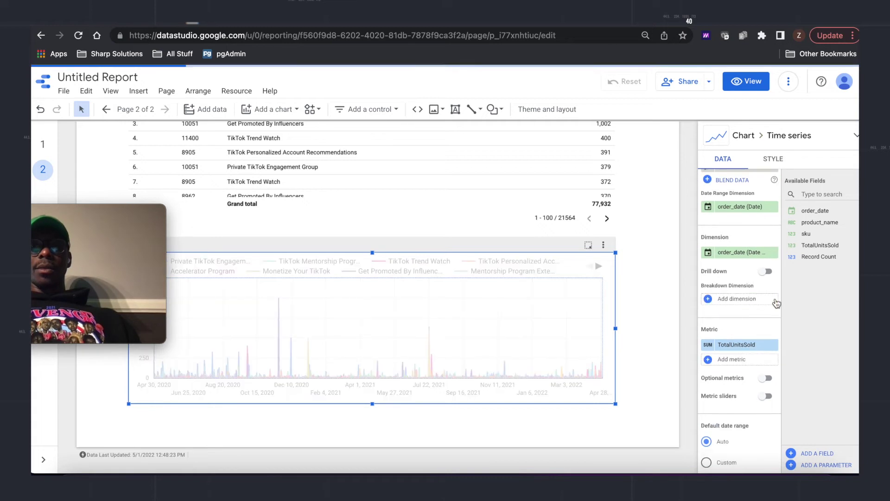
# Widen the time series chart slightly and move it a little further down below the table.
pyautogui.moveTo(428, 302)
pyautogui.moveTo(616, 328); pyautogui.dragTo(618, 328)
pyautogui.click(506, 262)
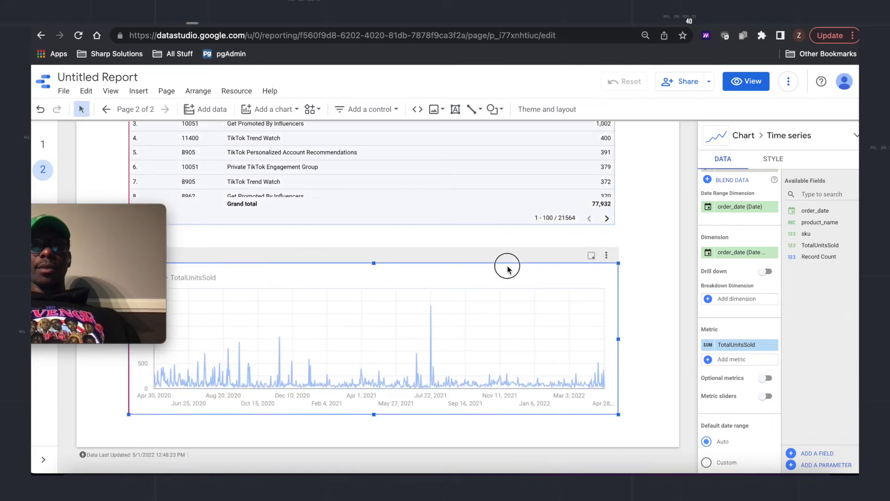
# Turn on data labels for the TotalUnitsSold line in the time series chart.
pyautogui.scroll(3, 651, 322)
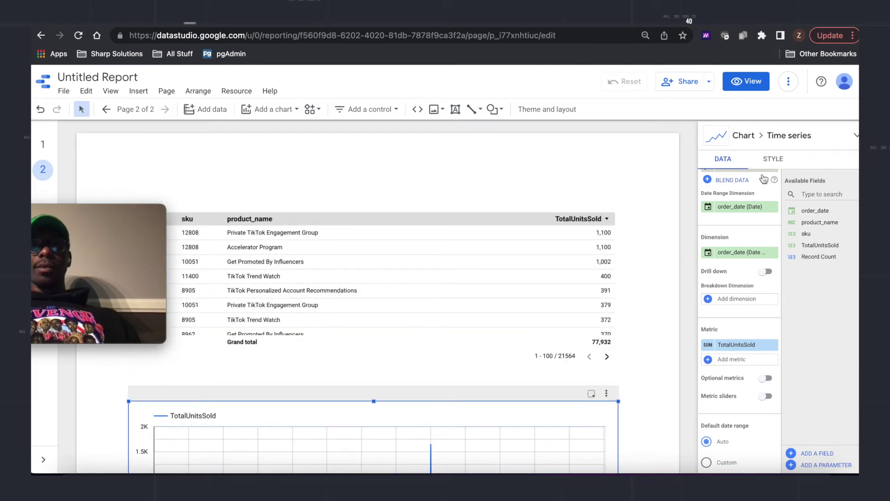
pyautogui.click(773, 160)
pyautogui.click(723, 244)
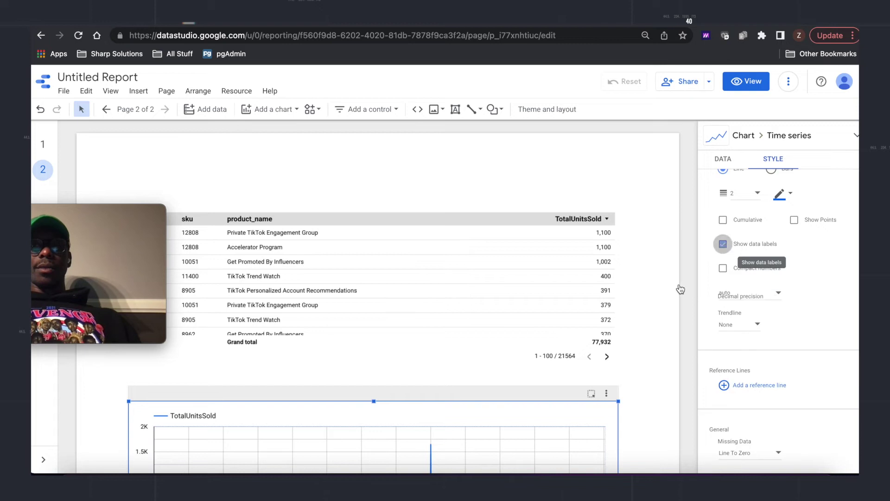
pyautogui.scroll(-2, 649, 285)
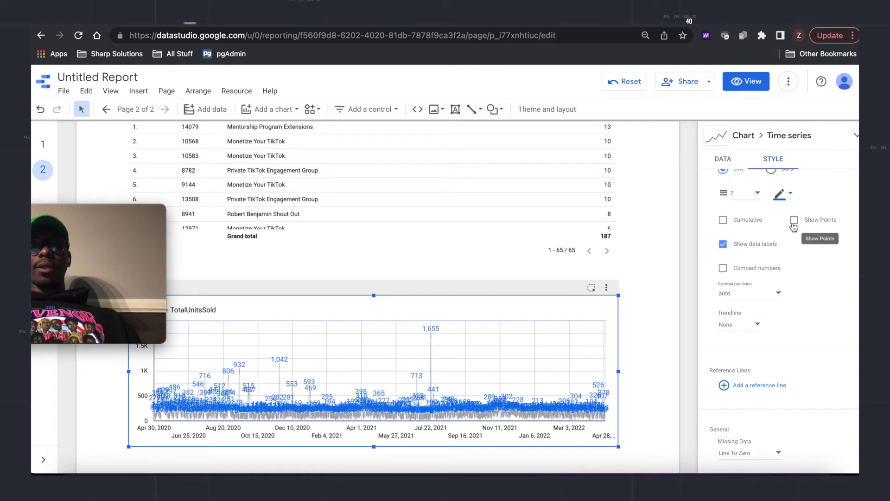
# View the report as a reader, clear the chart's cross-filter, and filter the table by the chart's Jul 21, 2021 point.
pyautogui.click(746, 81)
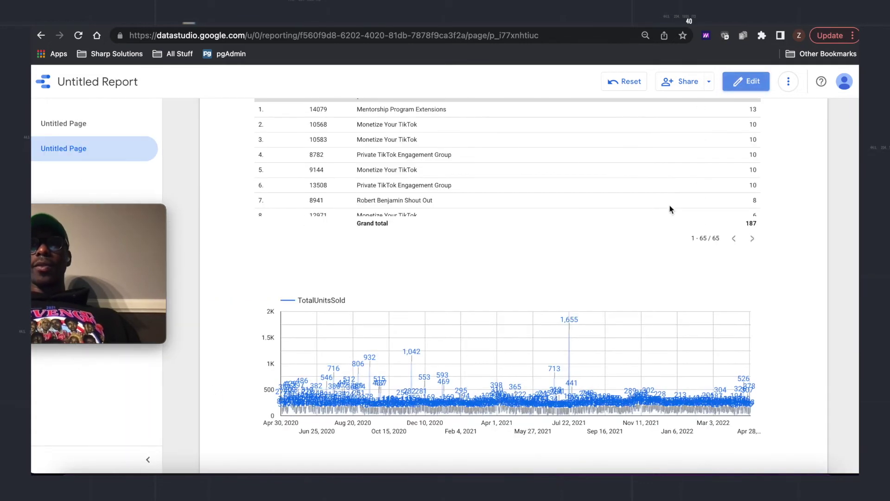
pyautogui.scroll(-1, 633, 257)
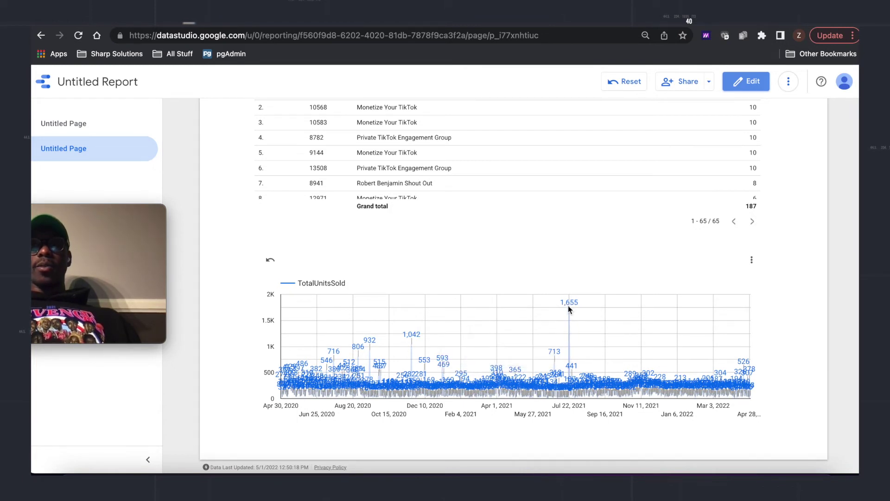
pyautogui.moveTo(569, 308)
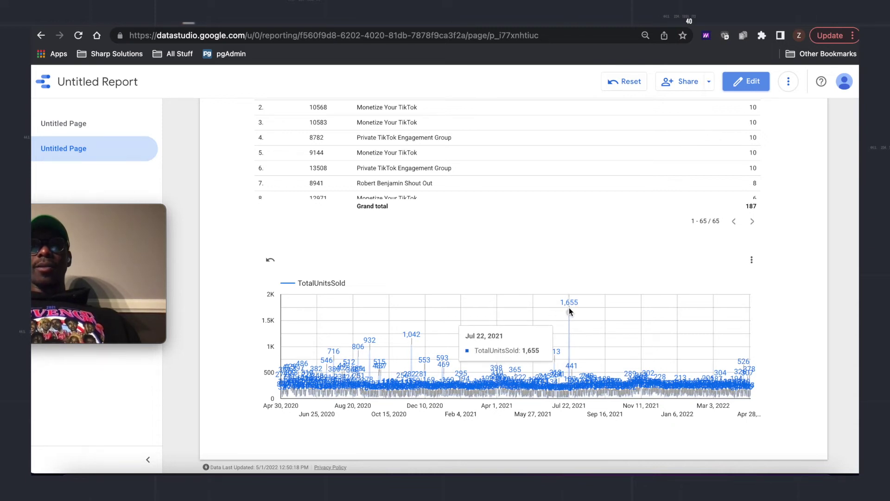
pyautogui.click(569, 308)
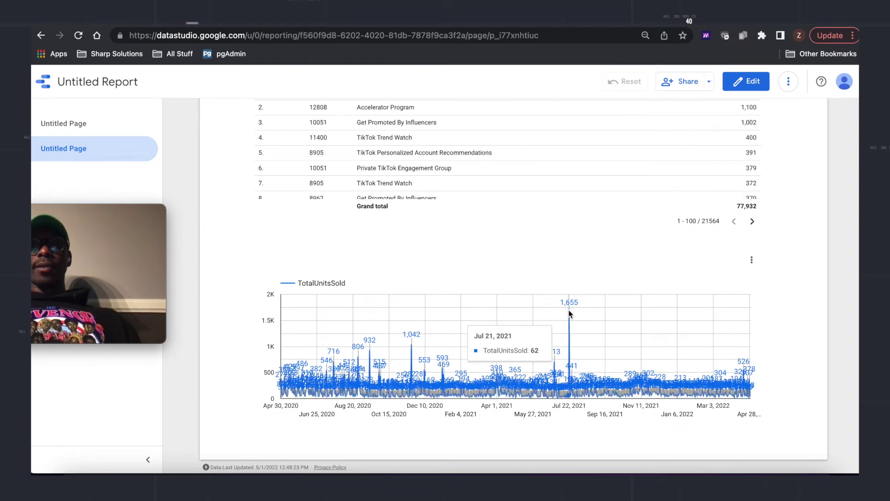
pyautogui.click(569, 310)
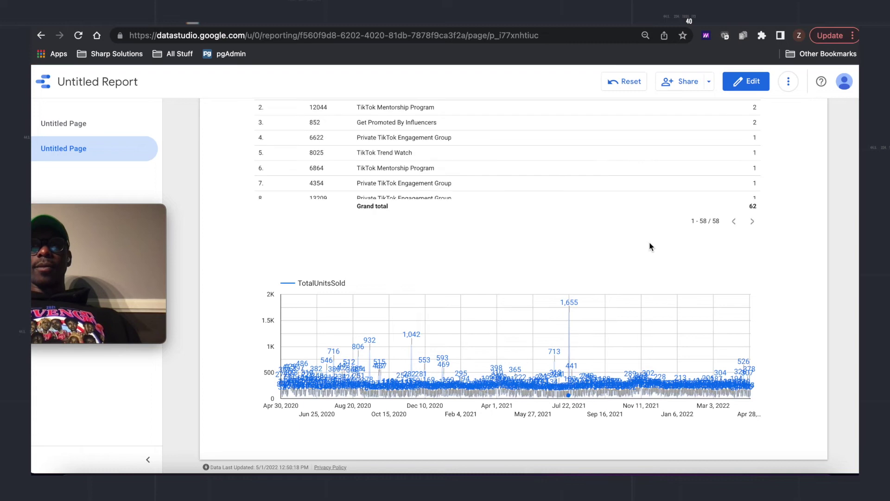
pyautogui.scroll(1, 650, 244)
pyautogui.scroll(3, 634, 182)
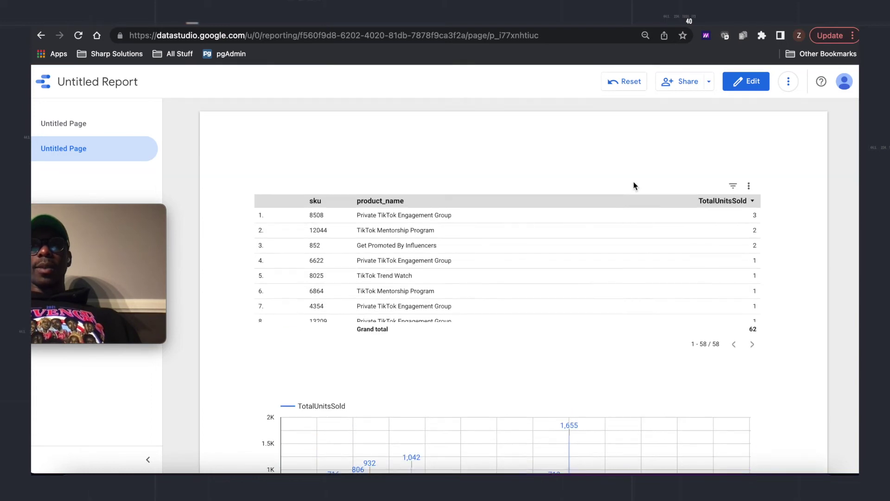
pyautogui.scroll(-3, 633, 182)
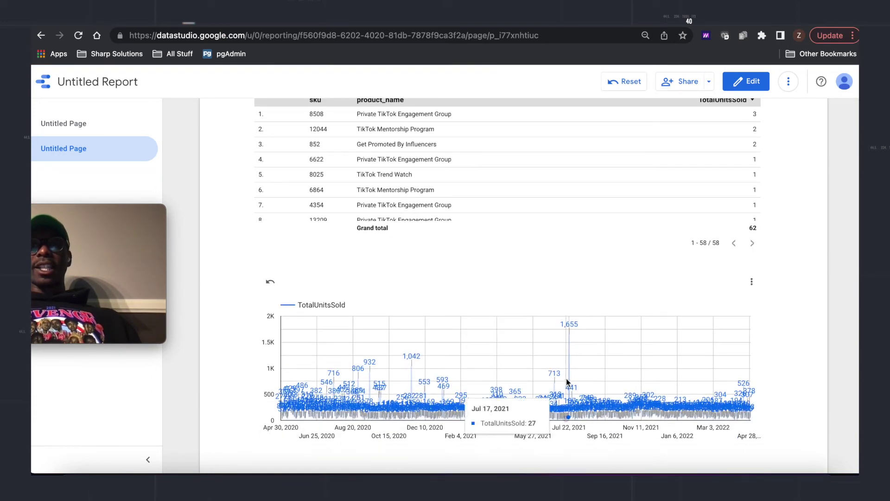
# Filter the table by a different date near the time series chart's July 2021 peak, and return to editing the report.
pyautogui.click(569, 352)
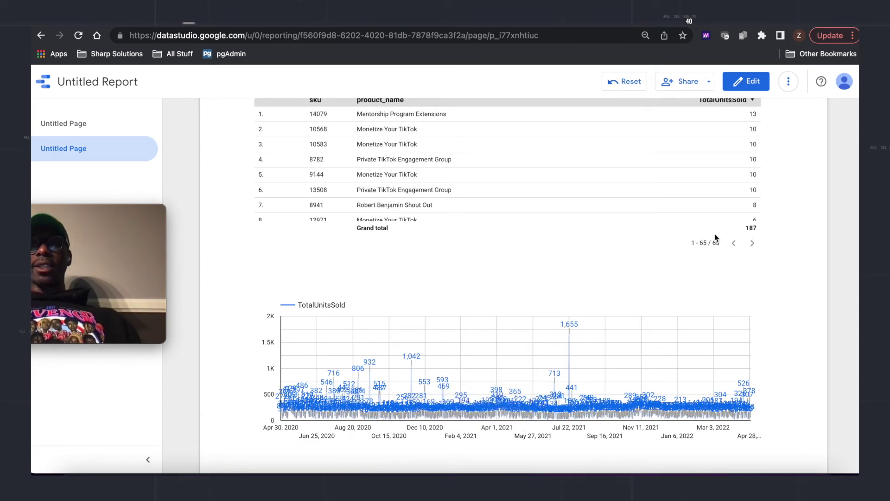
pyautogui.scroll(3, 700, 116)
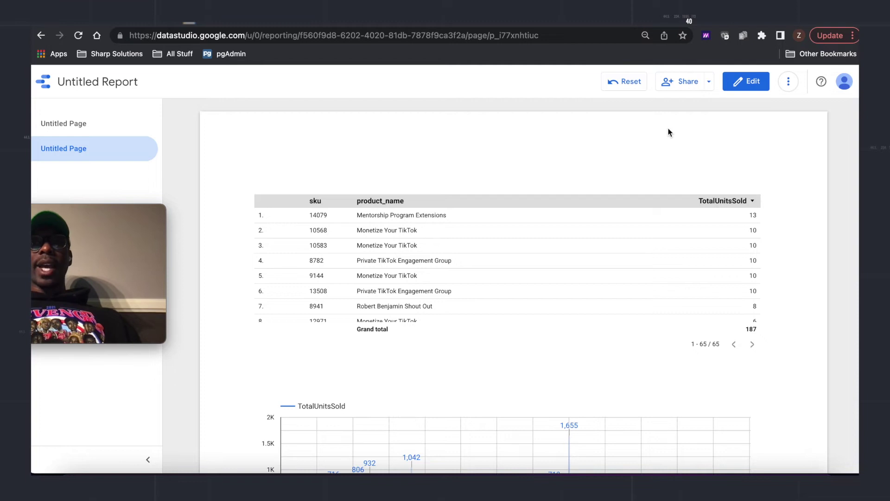
pyautogui.click(750, 87)
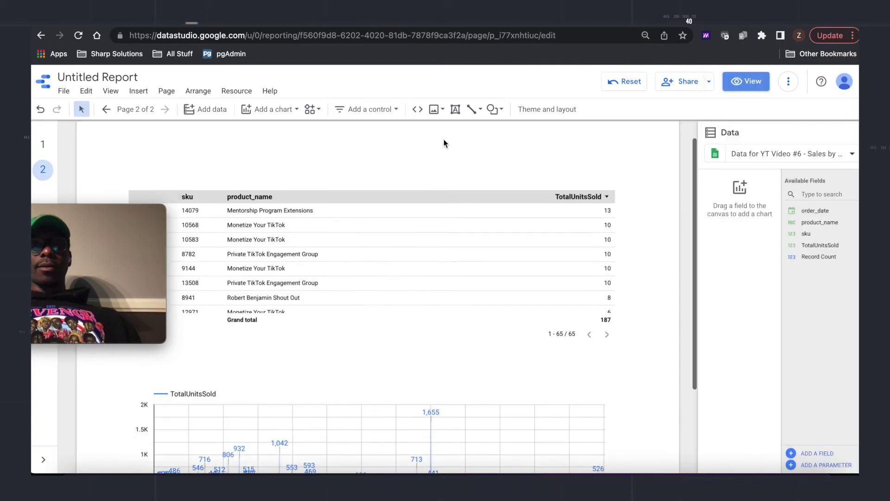
# Add a date range control above the table, widen it slightly, and move it up a little.
pyautogui.click(363, 109)
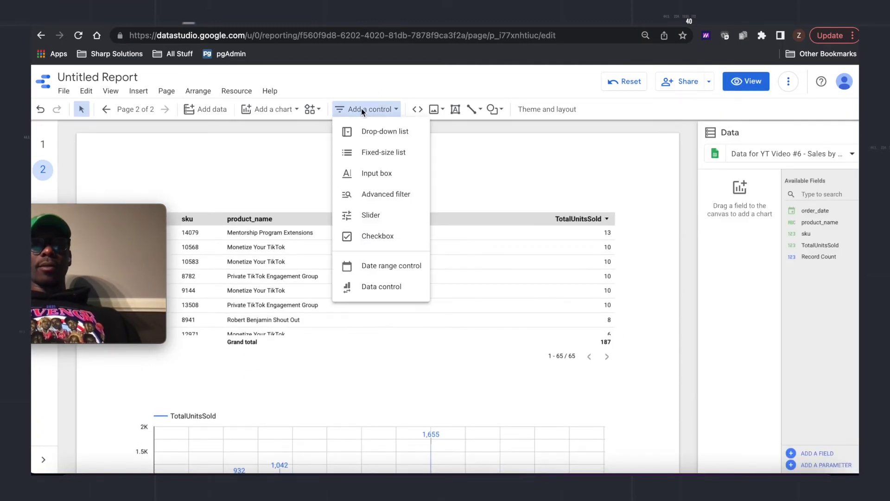
pyautogui.click(366, 265)
pyautogui.click(297, 159)
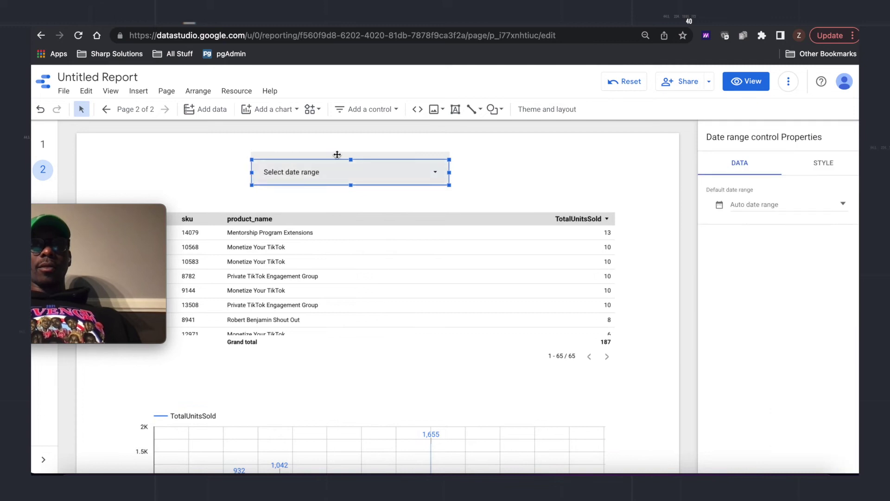
pyautogui.moveTo(449, 172); pyautogui.dragTo(487, 172)
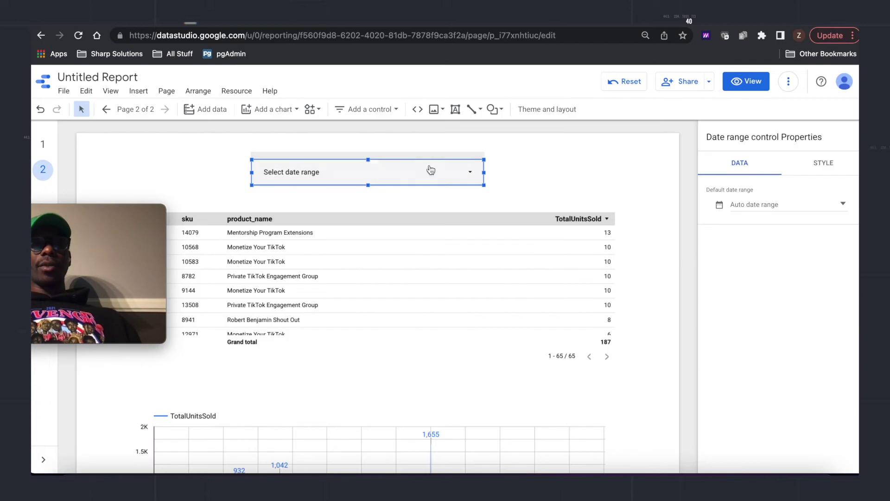
pyautogui.moveTo(429, 169); pyautogui.dragTo(448, 137)
# Add a drop-down list control beside the date range control, with sku as its control field.
pyautogui.click(366, 109)
pyautogui.click(378, 132)
pyautogui.click(507, 152)
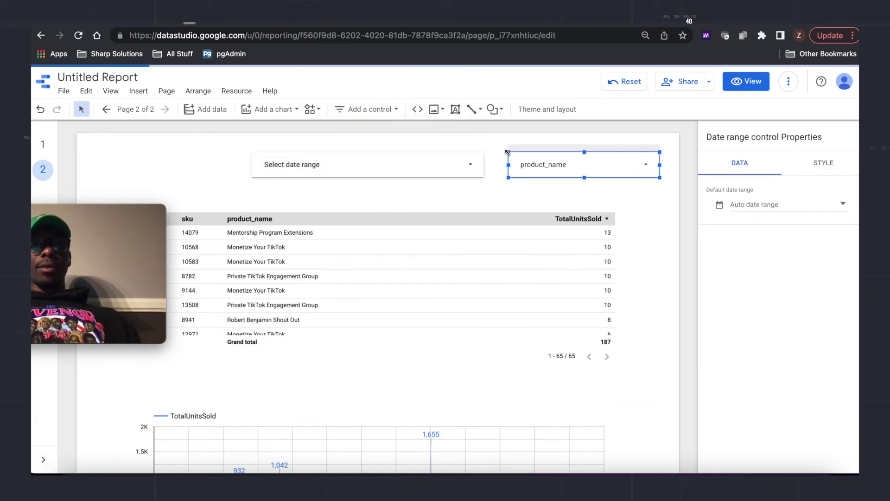
pyautogui.click(723, 282)
pyautogui.write('sku')
pyautogui.click(721, 319)
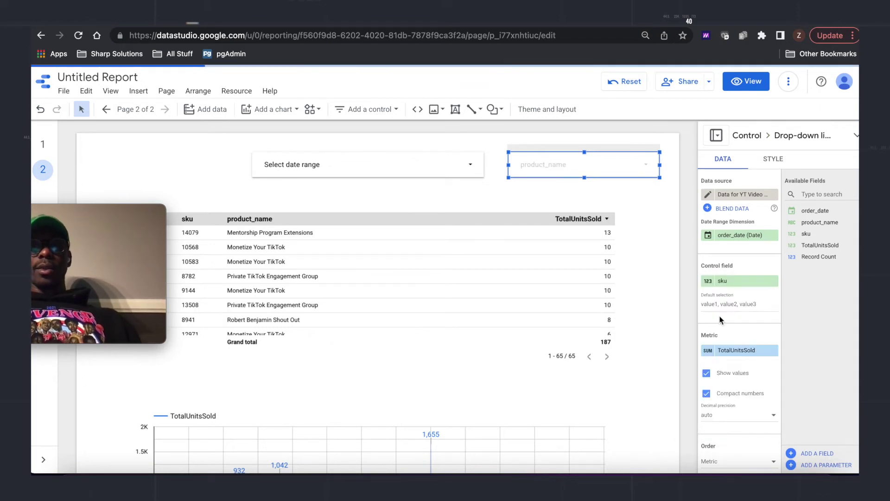
# Rename the drop-down list's control field as SKU.
pyautogui.click(707, 282)
pyautogui.write('SKU')
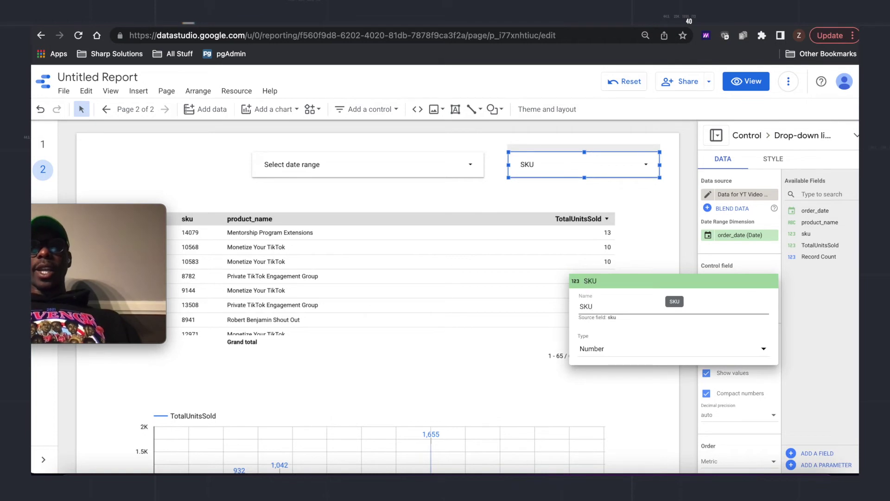
pyautogui.press('Return')
# Add a text box reading "Sales by SKU" beside the date range control, above the table.
pyautogui.click(397, 170)
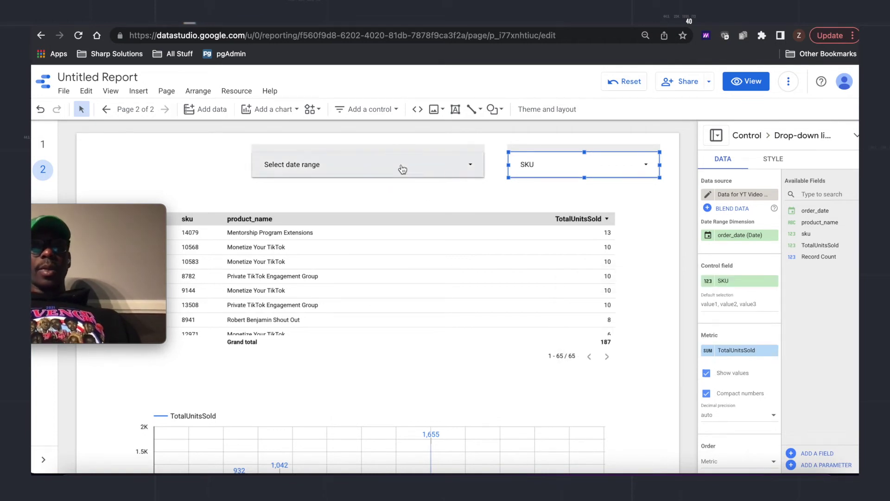
pyautogui.click(402, 146)
pyautogui.click(456, 109)
pyautogui.moveTo(86, 153); pyautogui.dragTo(238, 180)
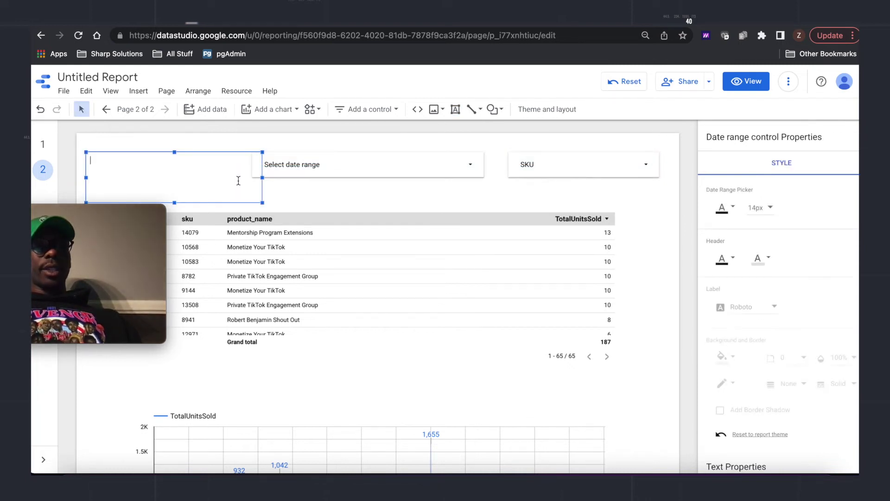
pyautogui.write('Sales by SKU')
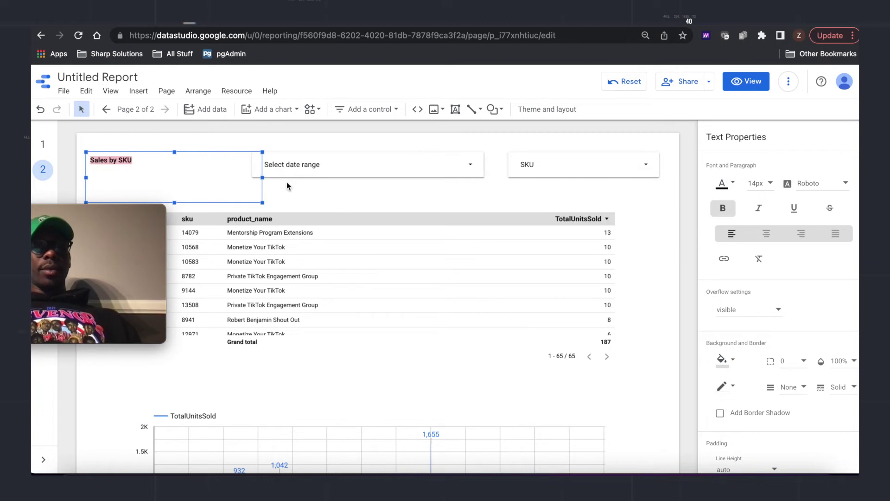
# Shrink the "Sales by SKU" text box to fit beside the date range control, center its text, and enlarge the font.
pyautogui.moveTo(262, 177); pyautogui.dragTo(230, 177)
pyautogui.moveTo(157, 201); pyautogui.dragTo(157, 183)
pyautogui.click(767, 234)
pyautogui.click(759, 183)
pyautogui.scroll(-3, 800, 209)
pyautogui.click(800, 227)
pyautogui.click(651, 206)
# Review the table and page layout, comparing them with the Sales by SKU (2021) page of PP Sales Report for YT.
pyautogui.scroll(-5, 456, 247)
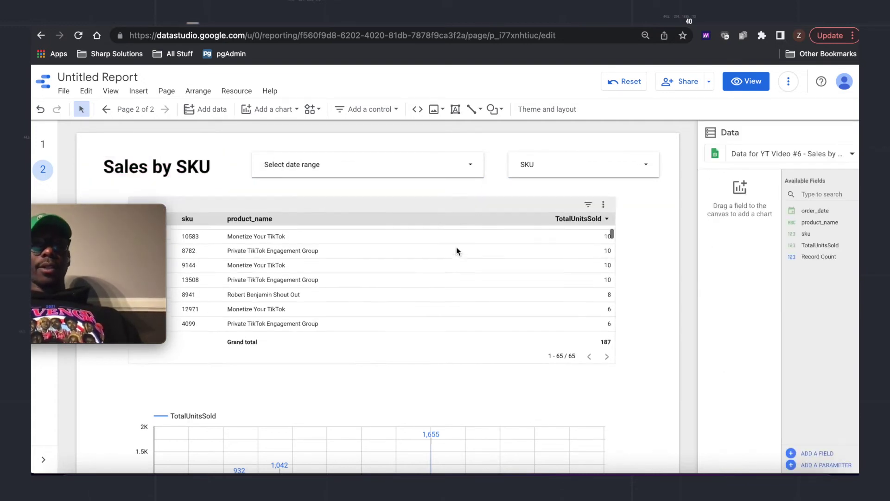
pyautogui.scroll(-2, 641, 352)
pyautogui.scroll(1, 642, 352)
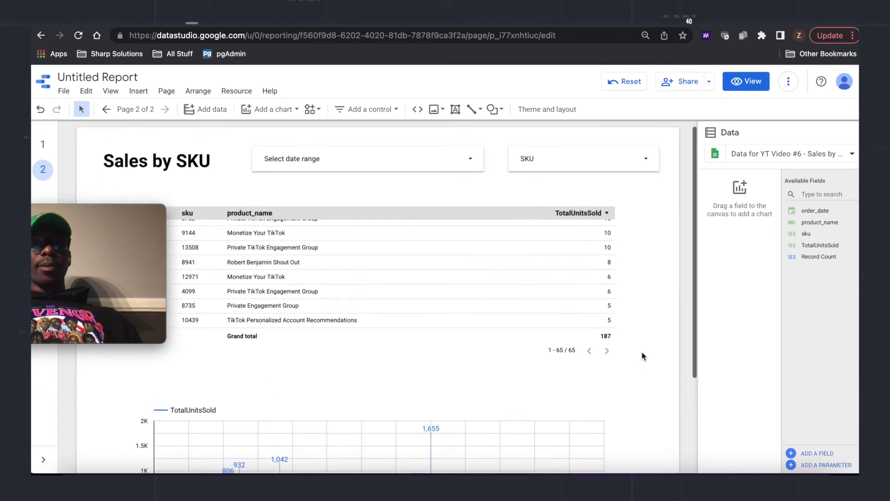
pyautogui.scroll(-2, 642, 352)
pyautogui.scroll(2, 642, 352)
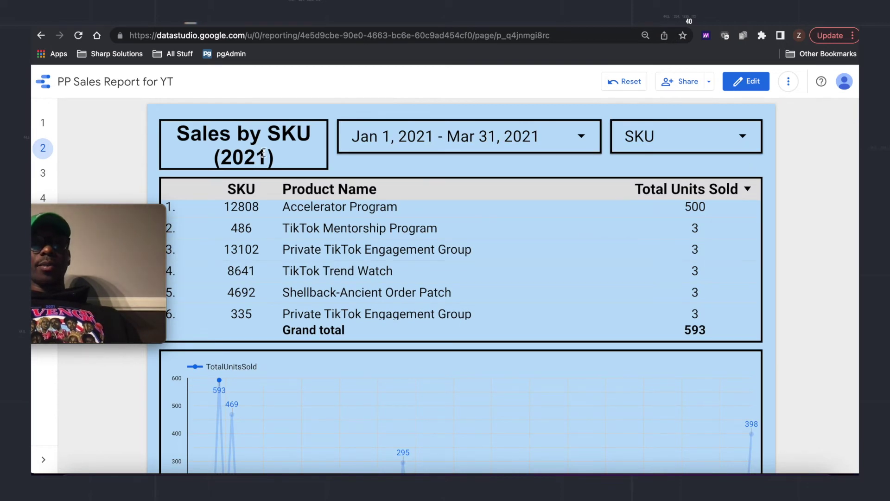
pyautogui.scroll(-4, 400, 281)
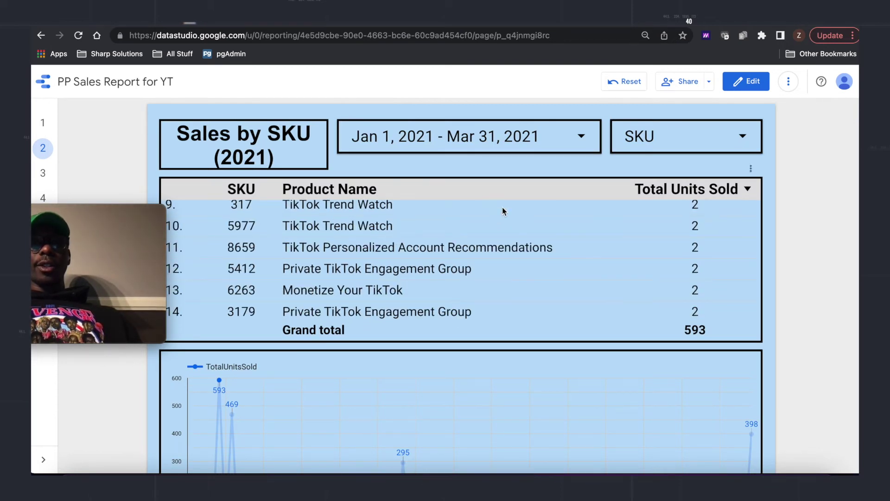
pyautogui.scroll(-2, 502, 206)
pyautogui.scroll(-1, 797, 256)
pyautogui.scroll(1, 797, 256)
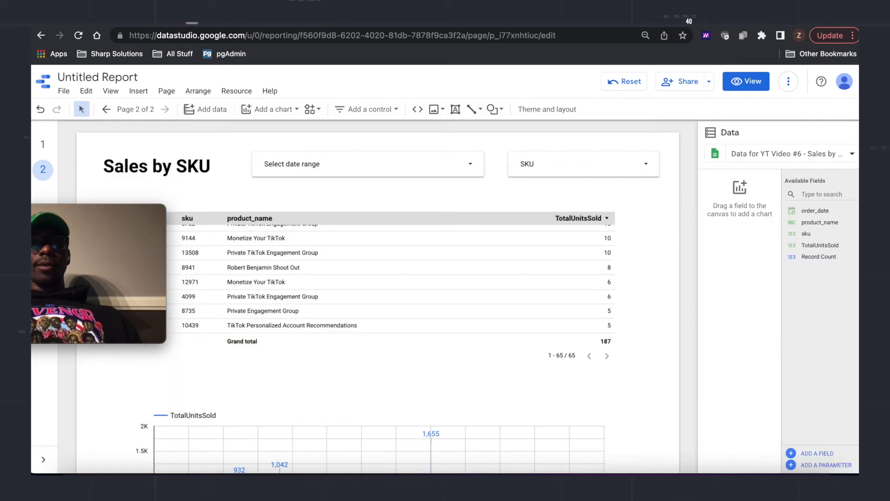
pyautogui.scroll(3, 465, 290)
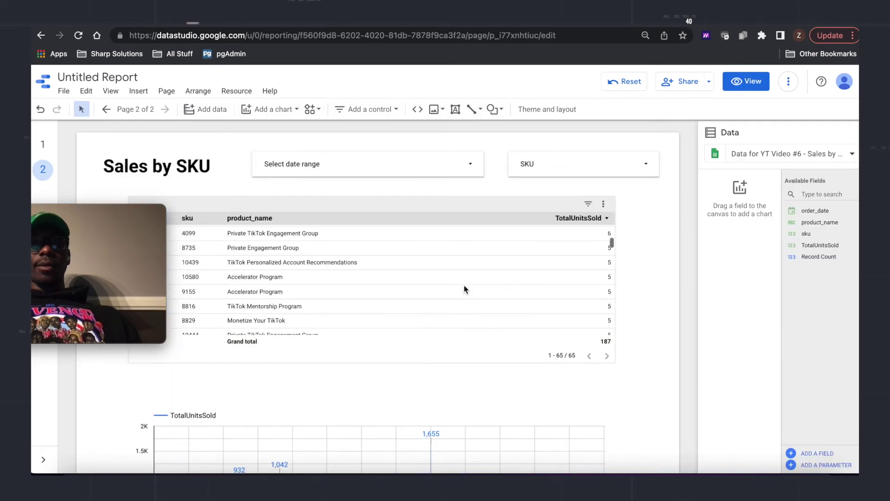
pyautogui.scroll(-3, 465, 290)
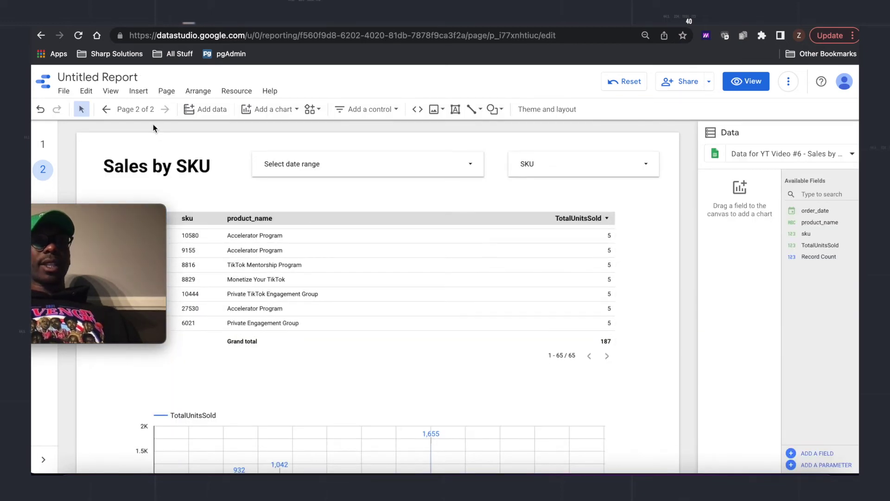
# Open page 5 of PP Sales Report for YT and look over its Stock Out Report.
pyautogui.click(46, 223)
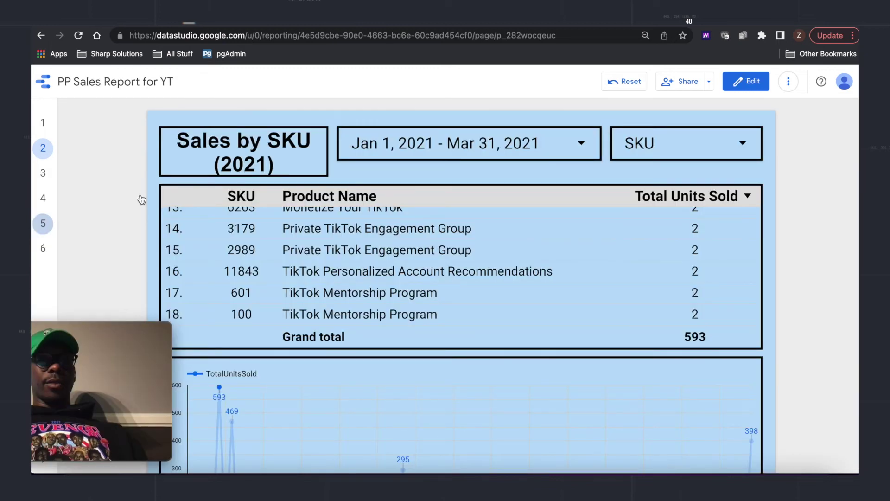
pyautogui.scroll(-2, 417, 299)
pyautogui.scroll(2, 421, 300)
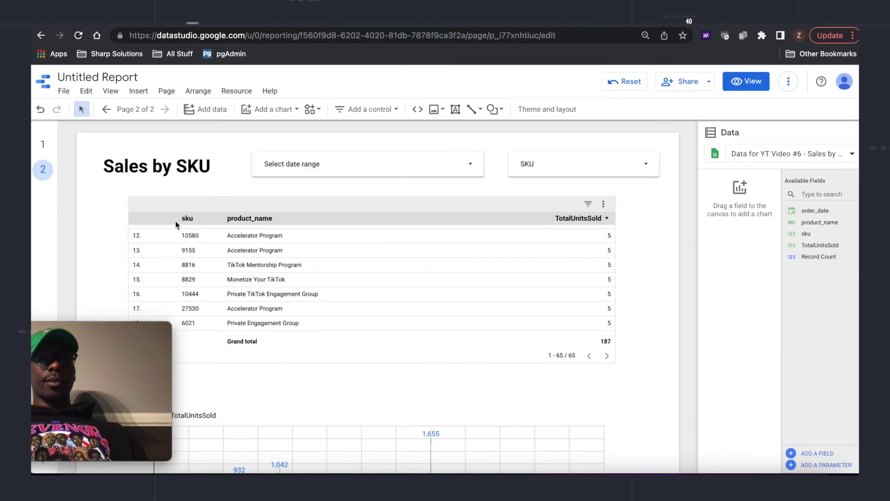
# Add a new third page to the untitled report.
pyautogui.scroll(-1, 175, 221)
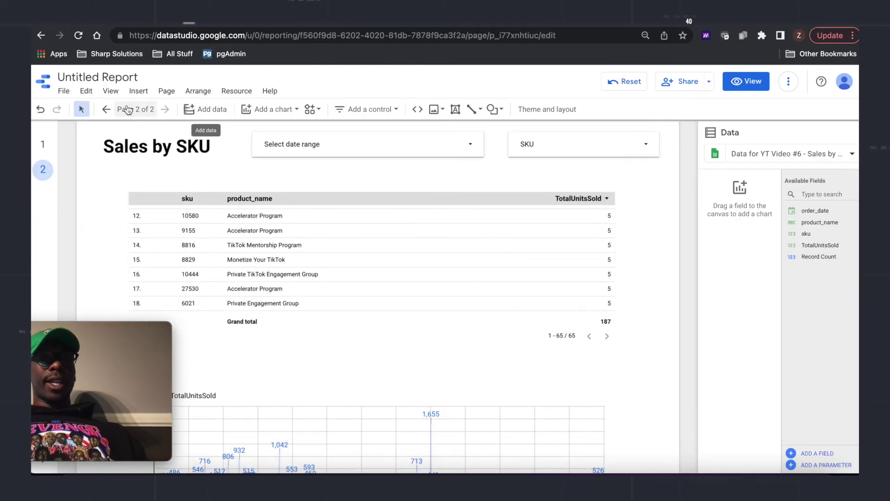
pyautogui.click(167, 95)
pyautogui.click(176, 110)
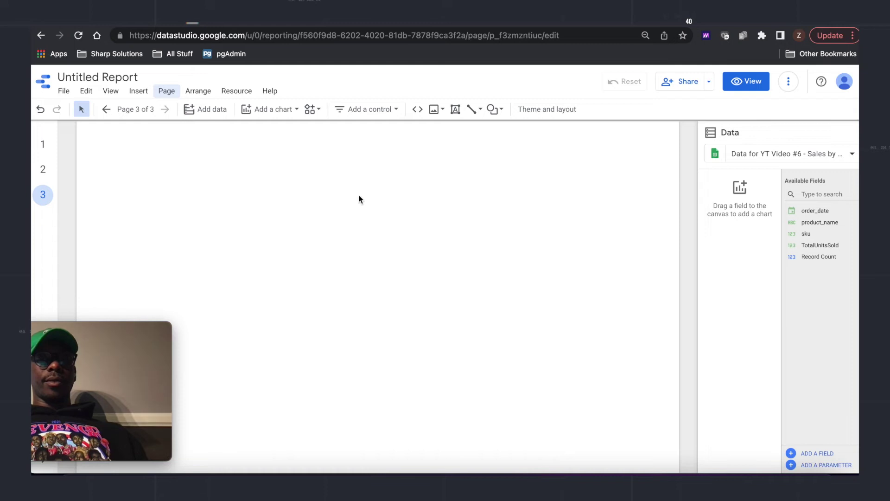
# Add the Stock Out Report worksheet of the Google Sheets file "Data for YT Video #6" to the report as a data source.
pyautogui.click(213, 111)
pyautogui.click(530, 332)
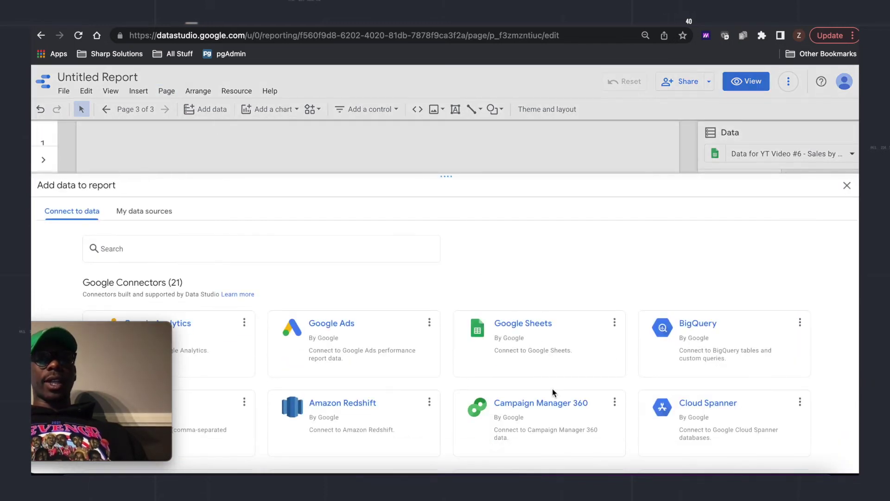
pyautogui.click(218, 297)
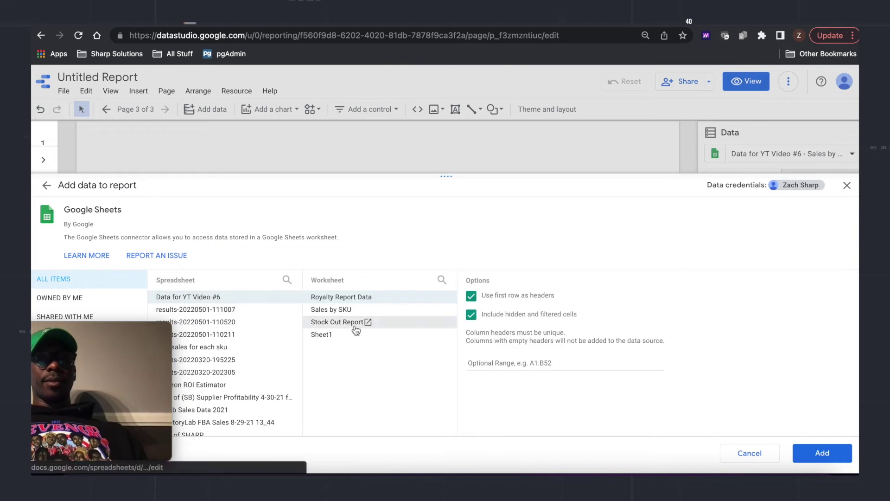
pyautogui.click(358, 323)
pyautogui.click(842, 459)
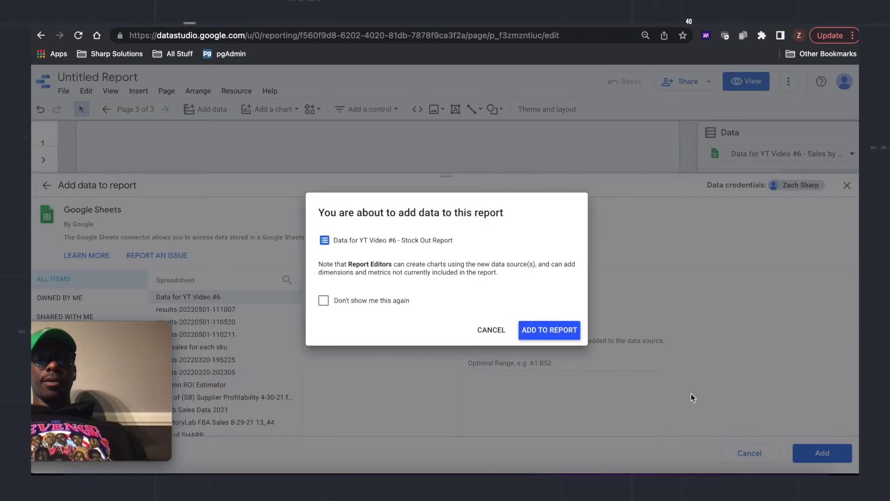
pyautogui.click(567, 335)
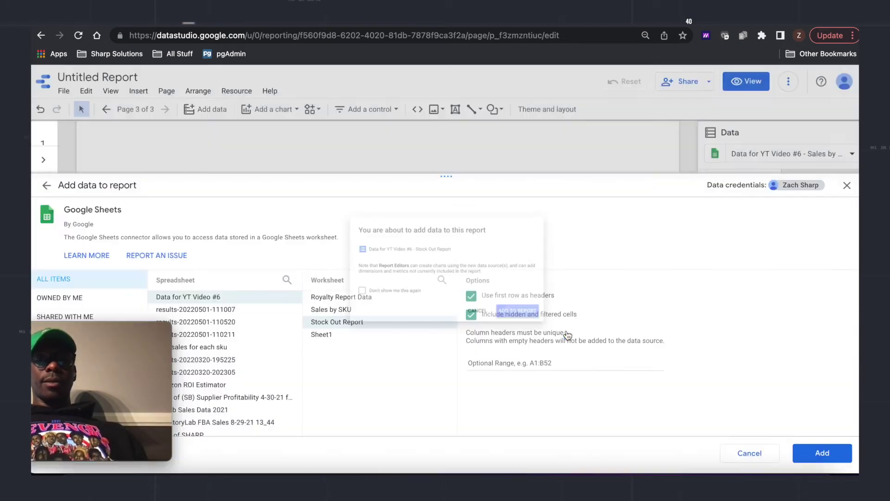
# Insert a table chart on the blank third page.
pyautogui.click(269, 109)
pyautogui.click(257, 142)
pyautogui.press('Escape')
pyautogui.click(258, 261)
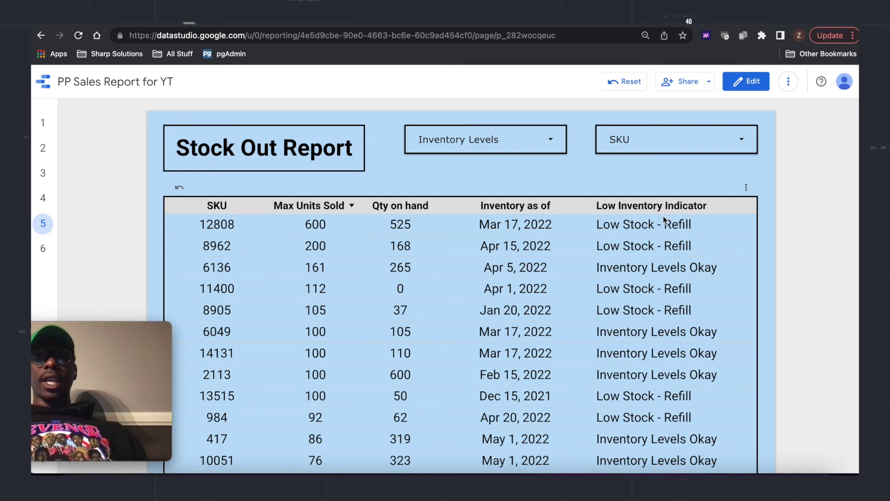
# Switch back to the untitled report and replace the new table's Product_Name dimension with SKU.
pyautogui.click(285, 27)
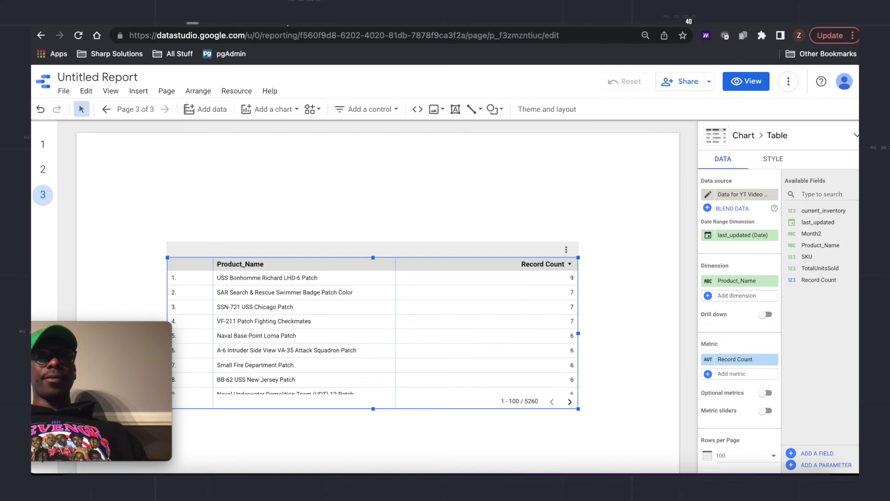
pyautogui.click(729, 286)
pyautogui.write('sku')
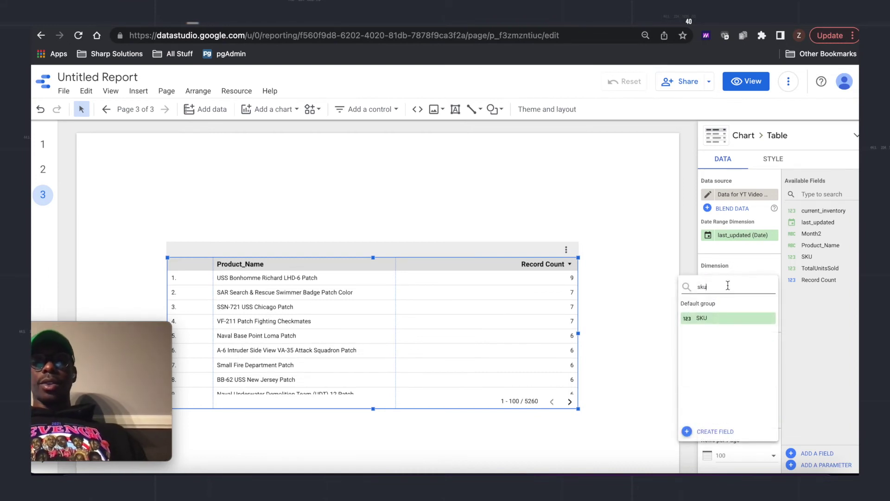
pyautogui.click(714, 314)
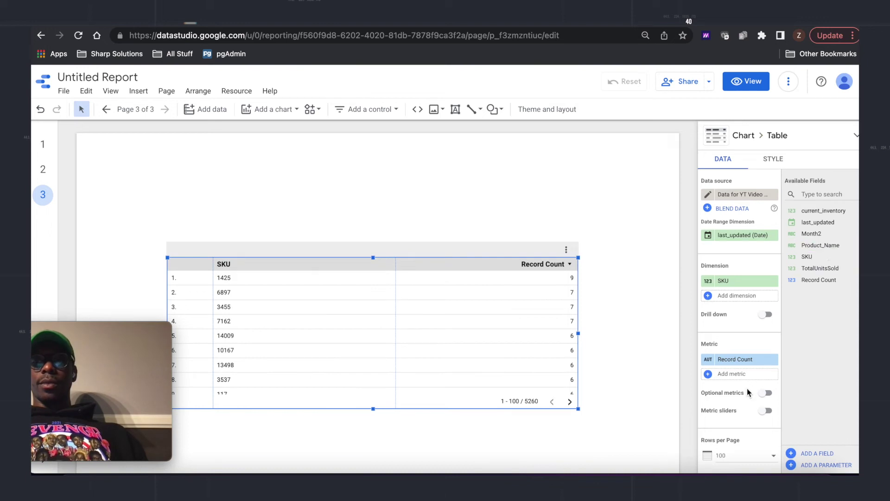
# Add TotalUnitsSold as a metric of the table and replace the Record Count metric with current_inventory.
pyautogui.moveTo(821, 269); pyautogui.dragTo(740, 366)
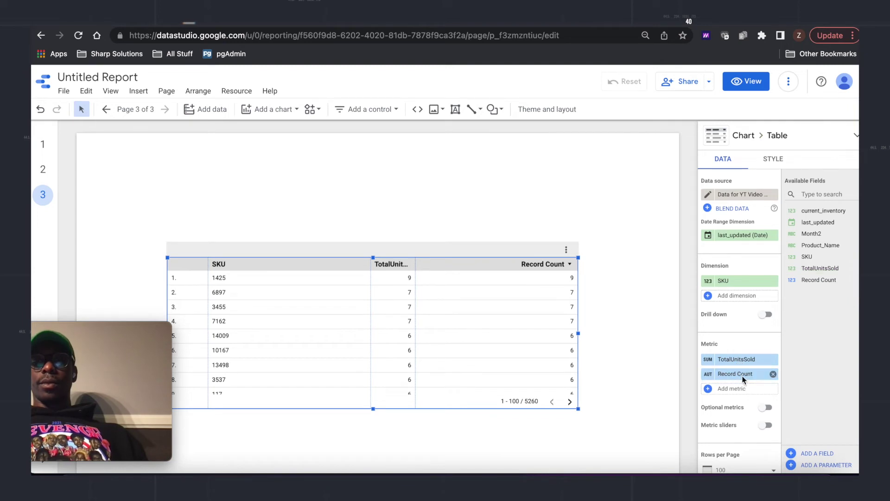
pyautogui.click(742, 375)
pyautogui.write('curr')
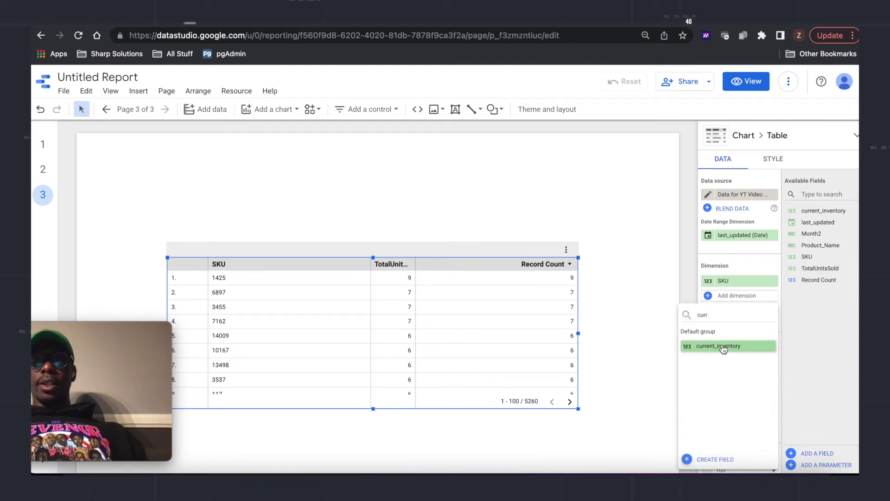
pyautogui.click(723, 347)
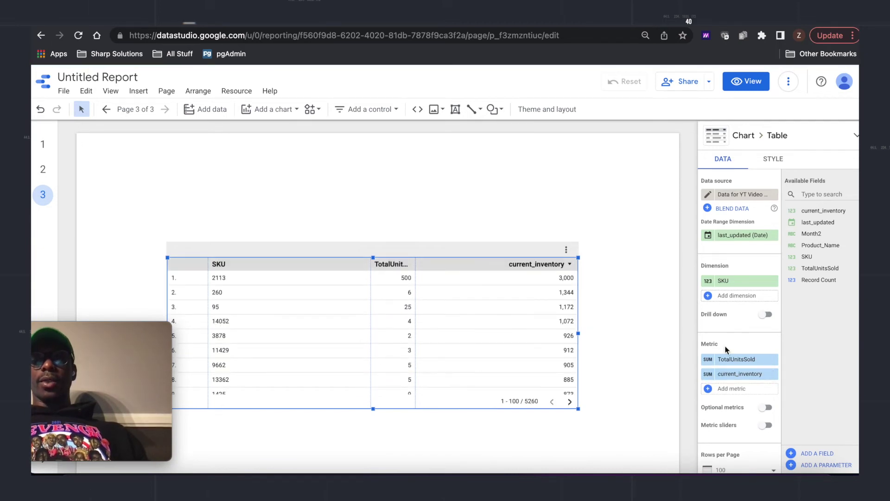
# Move TotalUnitsSold and current_inventory from the table's metrics to its dimensions, below SKU.
pyautogui.moveTo(737, 361); pyautogui.dragTo(733, 299)
pyautogui.moveTo(733, 372); pyautogui.dragTo(735, 310)
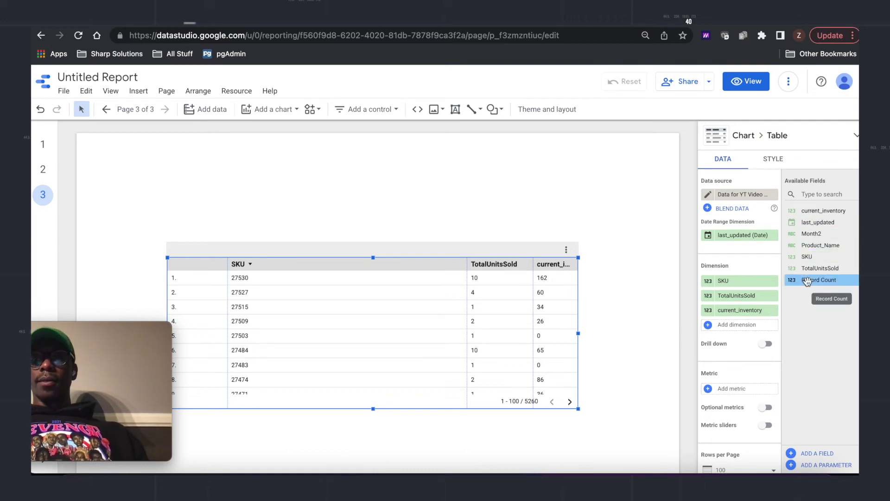
# Add last_updated as the table's fourth dimension, below current_inventory, and widen the table to fit the extra column.
pyautogui.moveTo(807, 223); pyautogui.dragTo(737, 326)
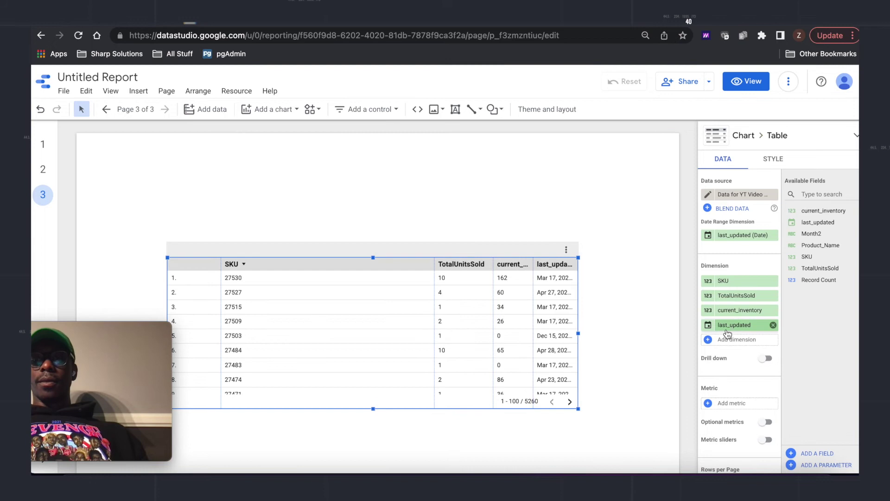
pyautogui.moveTo(578, 333); pyautogui.dragTo(635, 329)
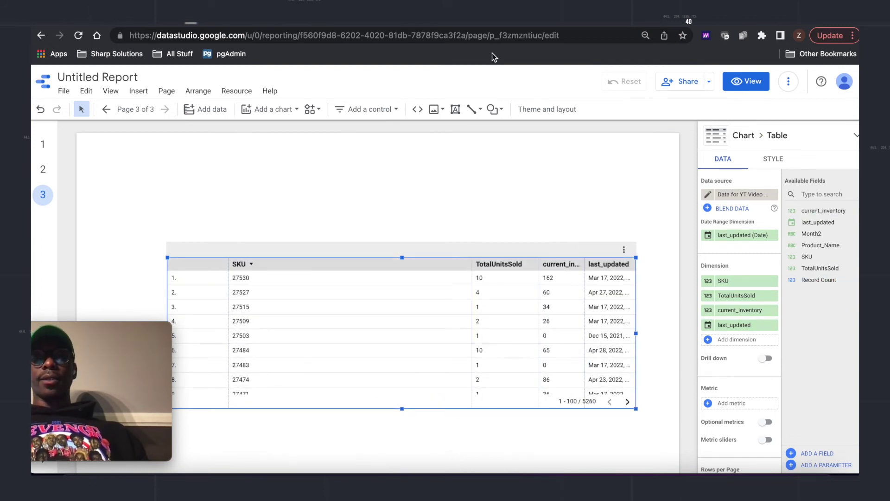
# Switch to the PP Sales Report for YT report, open its Low Inventory Indicator field for editing and copy the formula.
pyautogui.click(158, 26)
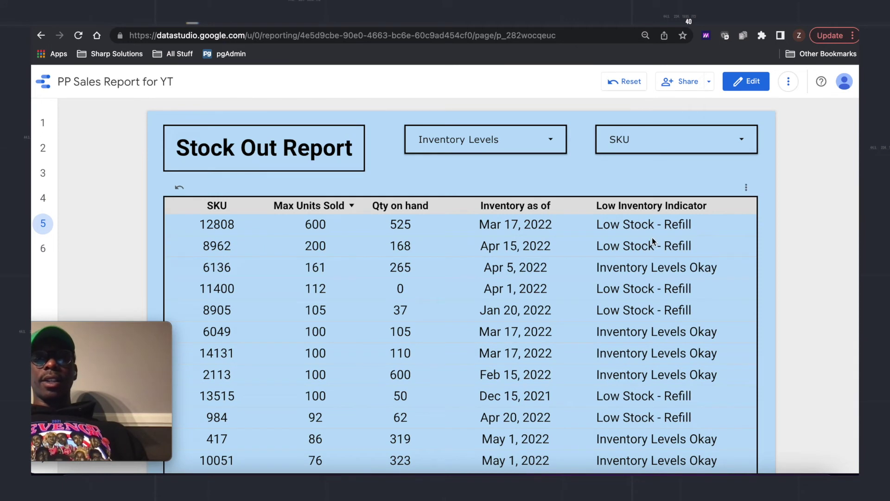
pyautogui.click(744, 87)
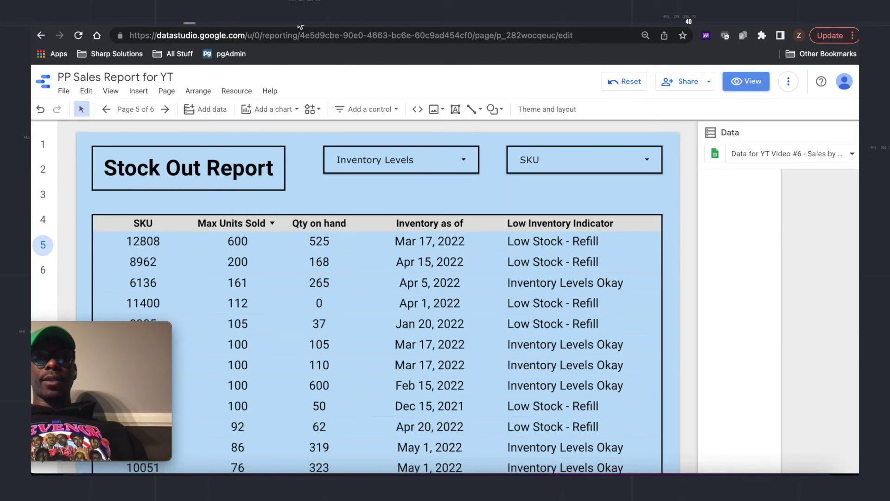
pyautogui.click(588, 290)
pyautogui.scroll(-1, 589, 290)
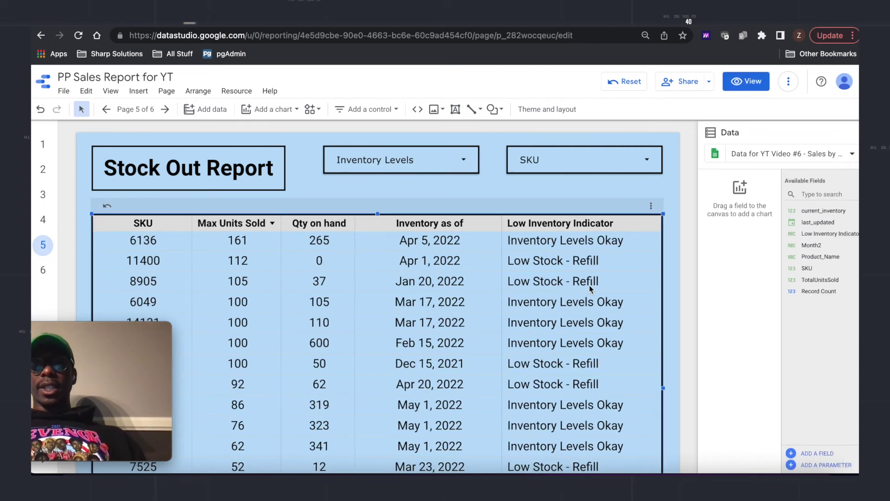
pyautogui.click(791, 235)
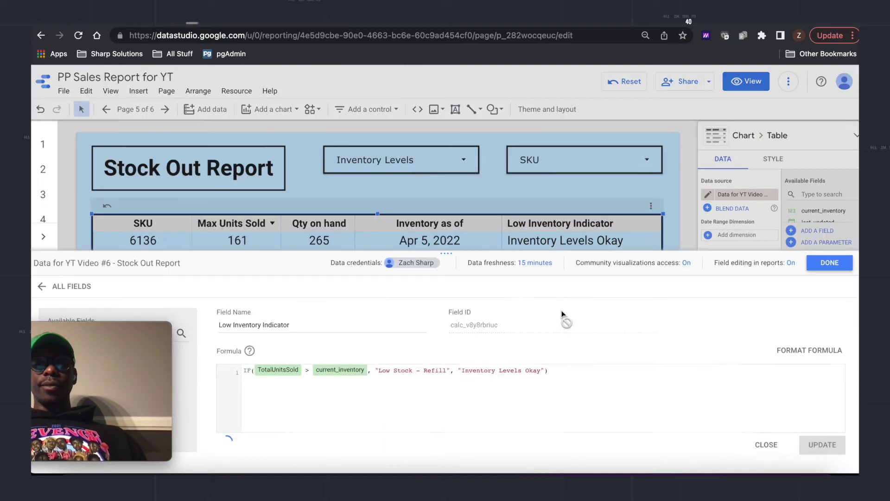
pyautogui.tripleClick(564, 368)
pyautogui.hotkey('ctrl', 'c')
pyautogui.moveTo(255, 367)
pyautogui.moveTo(241, 371); pyautogui.dragTo(233, 370)
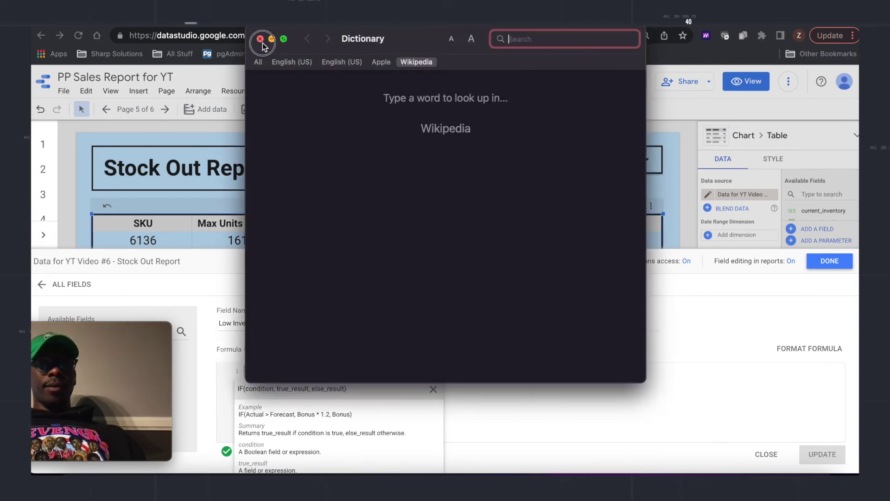
pyautogui.click(260, 39)
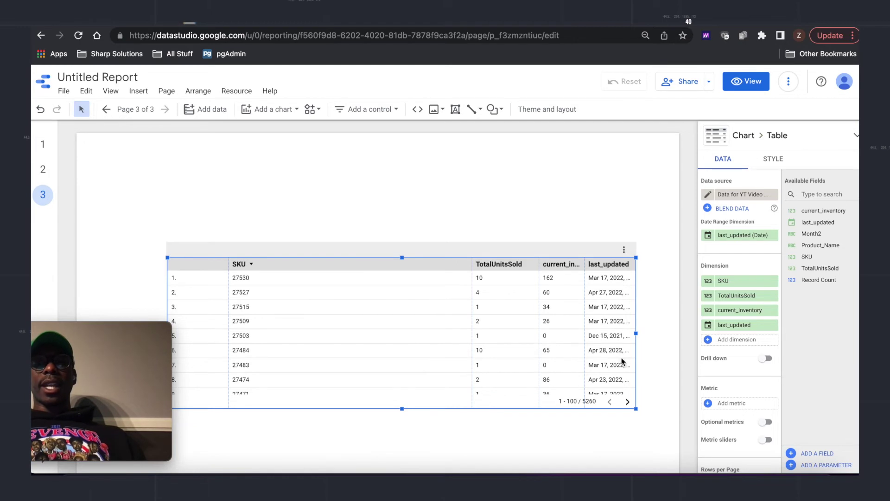
# Back in the untitled report, start a new calculated field named Inventory Level Indicator.
pyautogui.click(792, 453)
pyautogui.click(298, 315)
pyautogui.write('Lo')
pyautogui.press('BackSpace')
pyautogui.press('BackSpace')
pyautogui.write('Inventory Level Indicator')
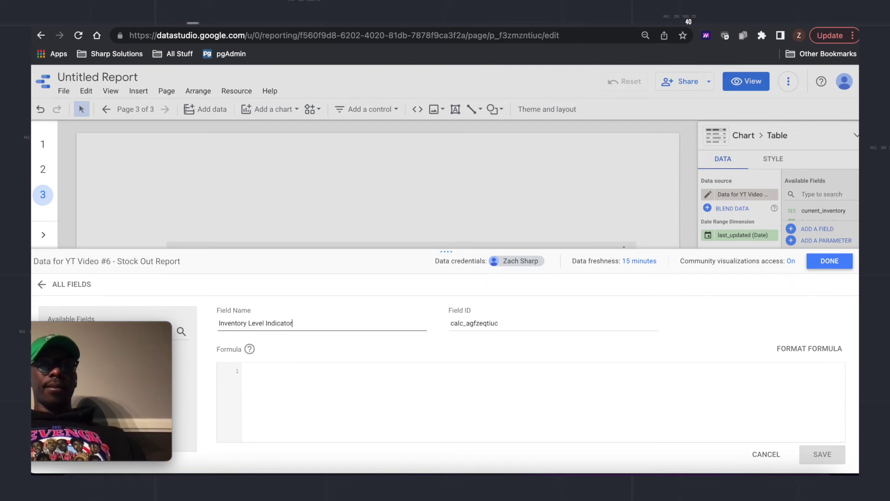
# Paste the formula IF(TotalUnitsSold > current_inventory, "Low Stock - Refill", "Inventory Levels Okay") into the new field, save it and close the field editor.
pyautogui.press('Tab')
pyautogui.click(264, 390)
pyautogui.hotkey('ctrl', 'v')
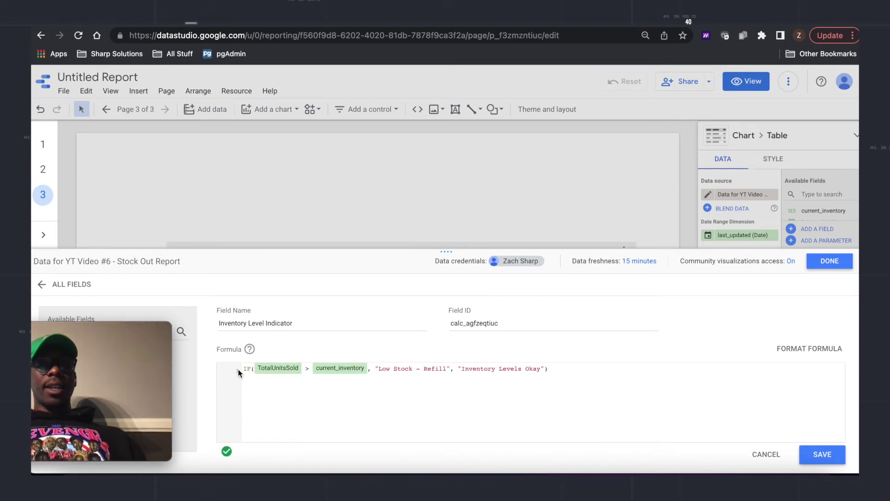
pyautogui.click(256, 374)
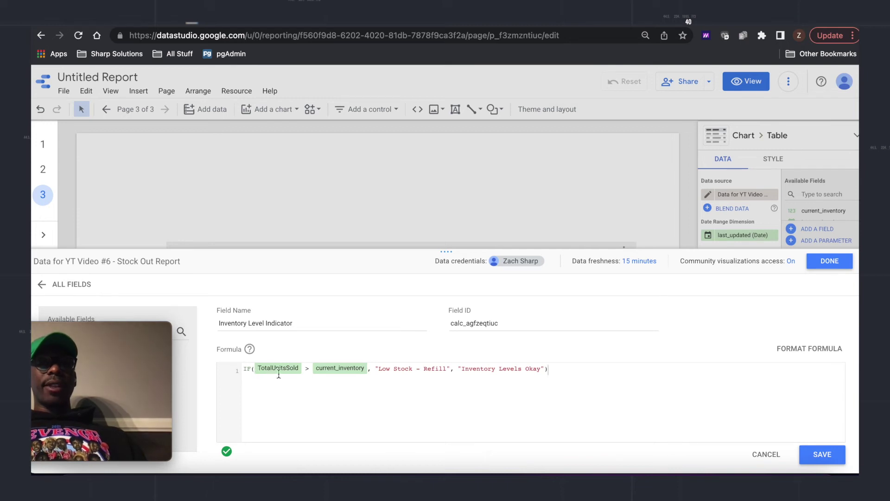
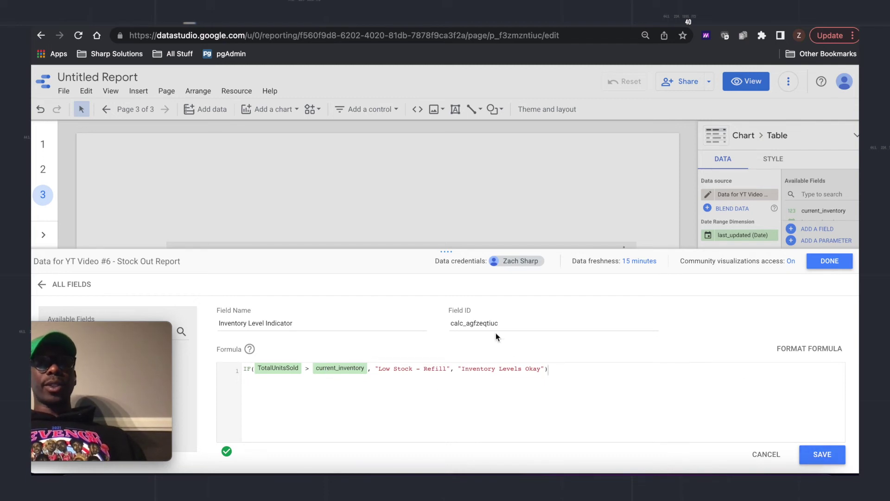
pyautogui.click(830, 452)
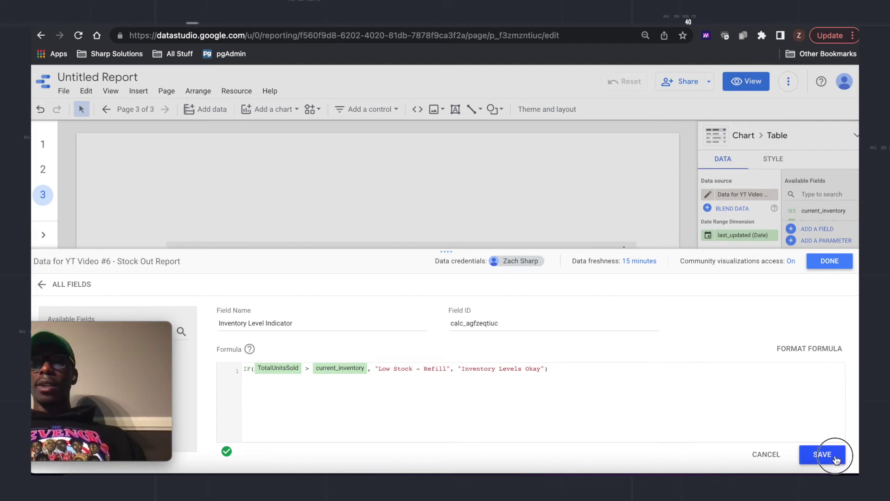
pyautogui.click(819, 261)
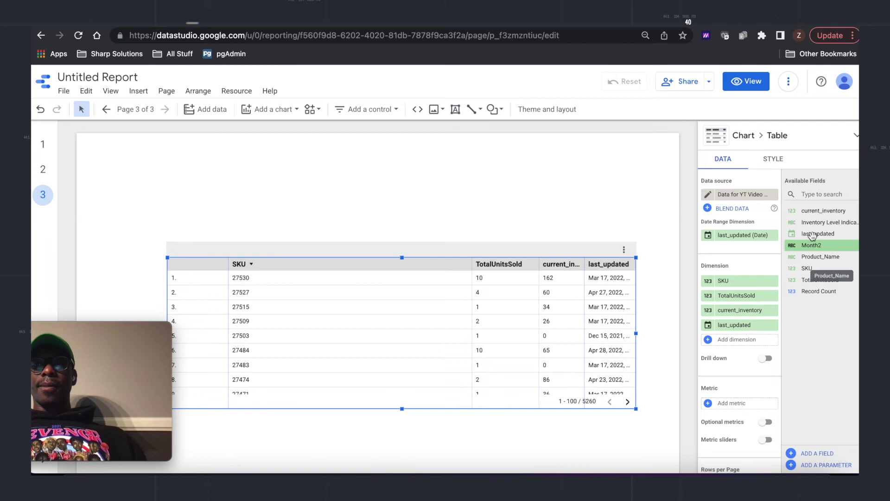
# Add Inventory Level Indicator as the table's last dimension, then move the table up and enlarge it to fill most of the page.
pyautogui.moveTo(822, 224); pyautogui.dragTo(734, 345)
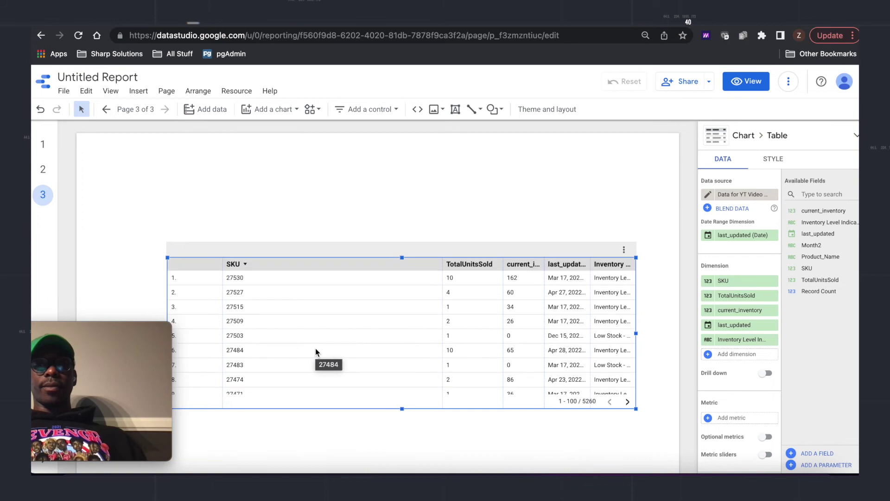
pyautogui.moveTo(204, 258); pyautogui.dragTo(182, 193)
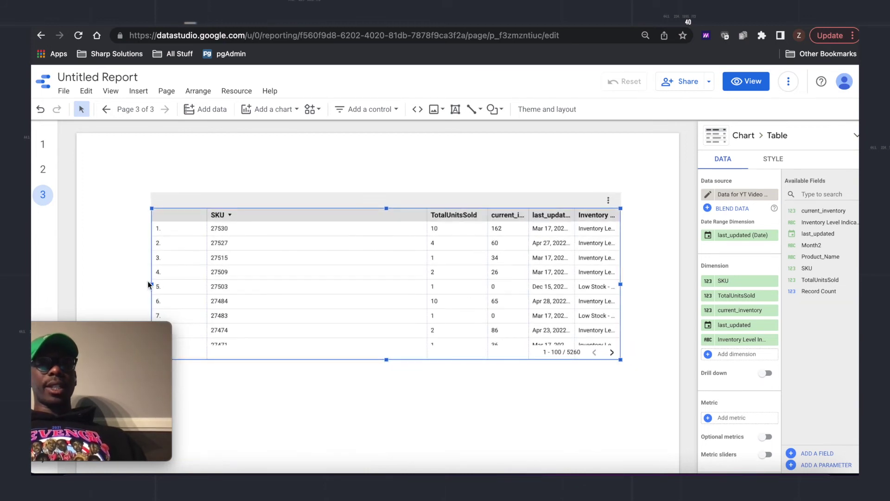
pyautogui.moveTo(152, 284); pyautogui.dragTo(100, 284)
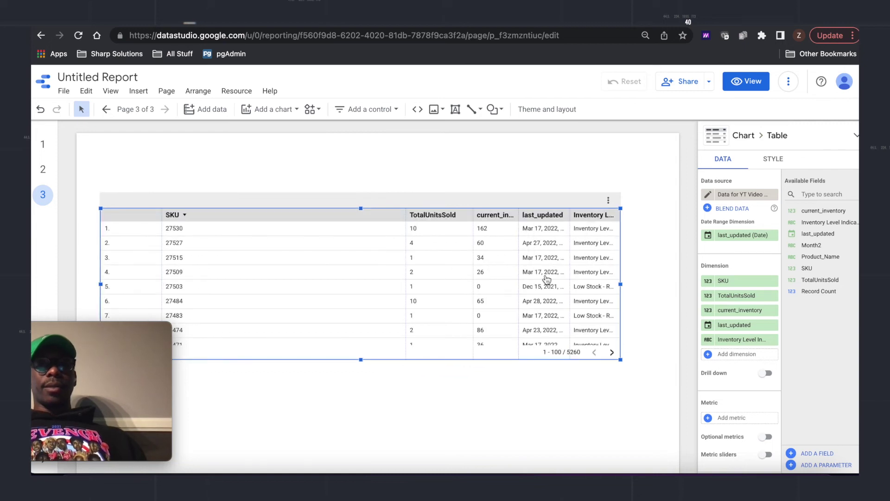
pyautogui.moveTo(620, 284); pyautogui.dragTo(657, 285)
pyautogui.moveTo(379, 359); pyautogui.dragTo(392, 498)
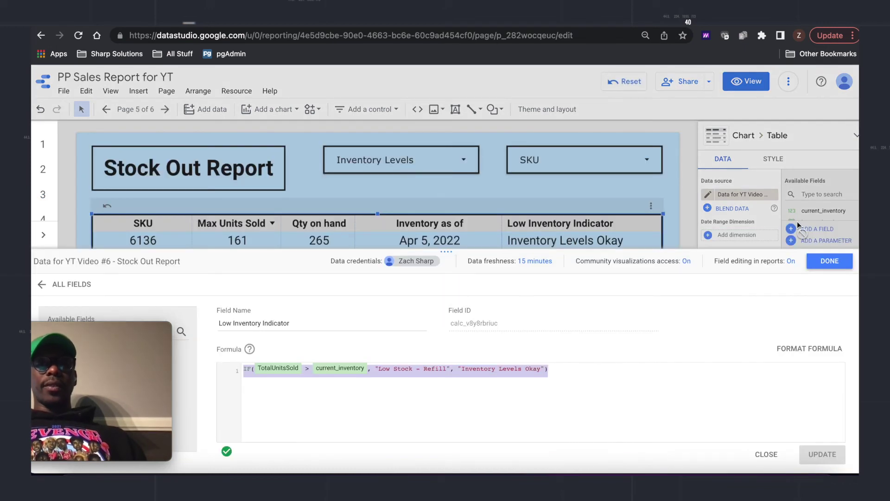
# In the PP Sales Report for YT report, close the field editor and examine the SKU and Inventory Levels drop-down controls.
pyautogui.click(845, 263)
pyautogui.click(547, 164)
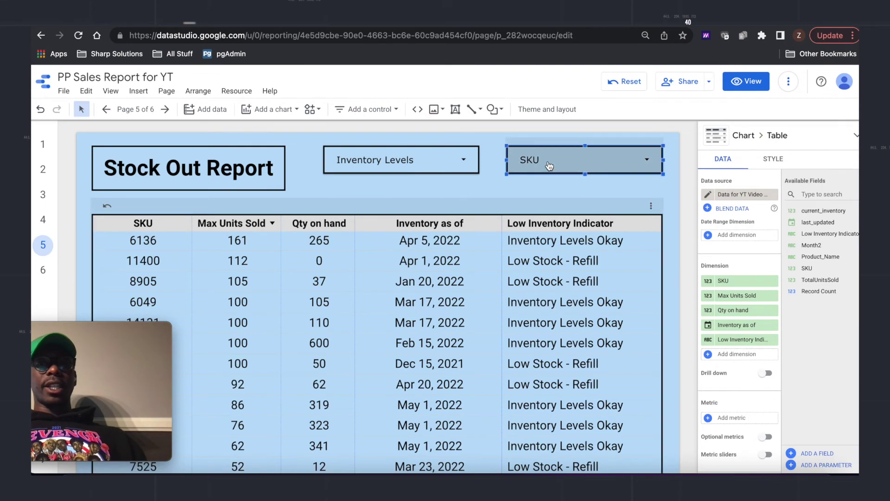
pyautogui.click(431, 163)
pyautogui.click(431, 162)
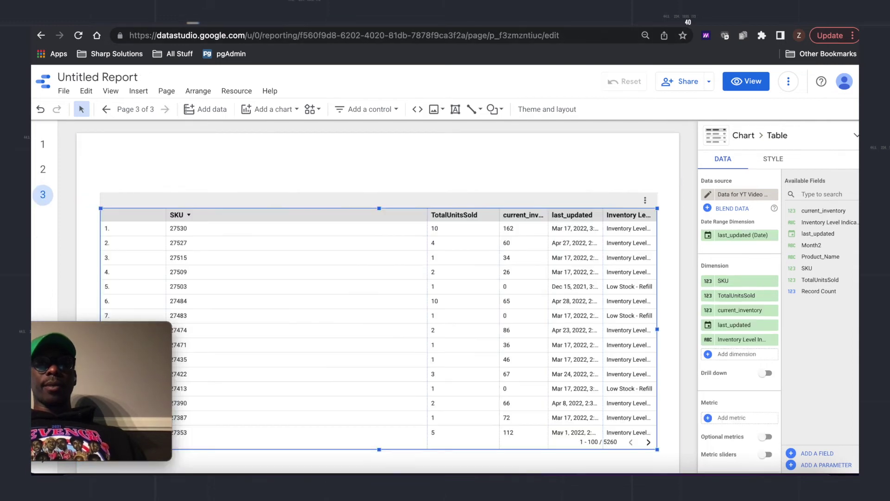
# In the untitled report, add a drop-down list control for Inventory Level Indicator above the table and check its list of values.
pyautogui.click(389, 156)
pyautogui.click(369, 109)
pyautogui.click(373, 124)
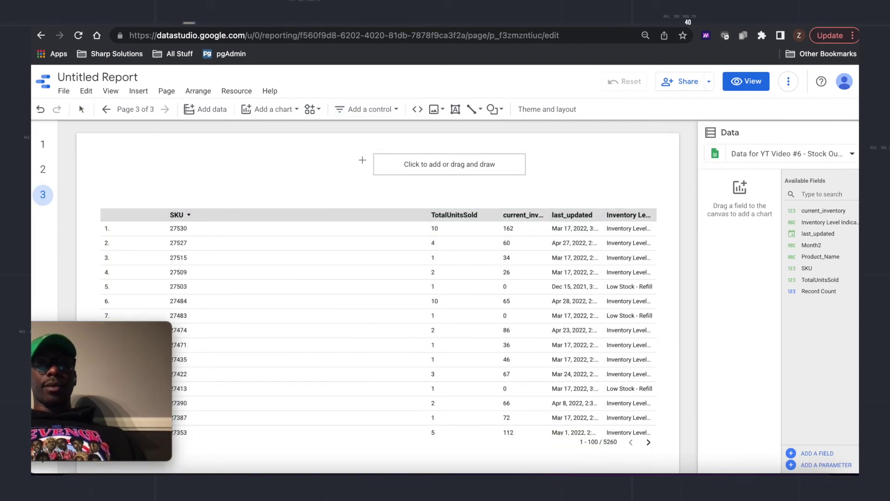
pyautogui.click(313, 159)
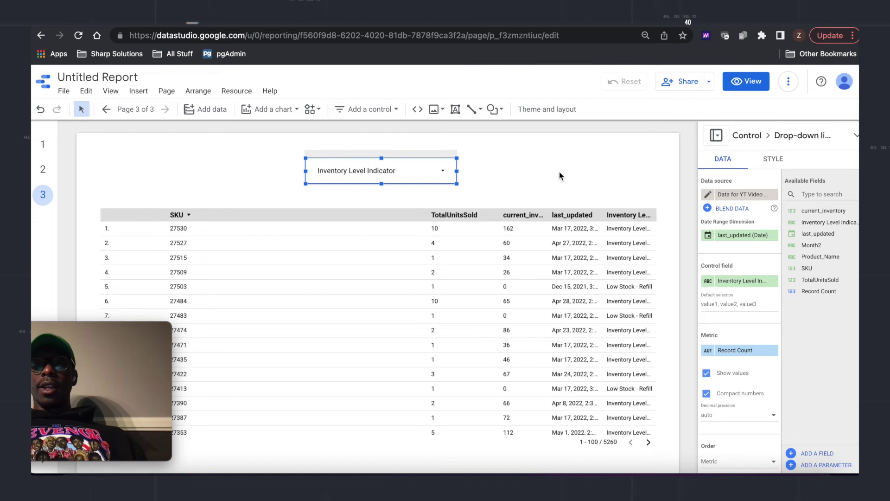
pyautogui.click(556, 178)
pyautogui.click(397, 175)
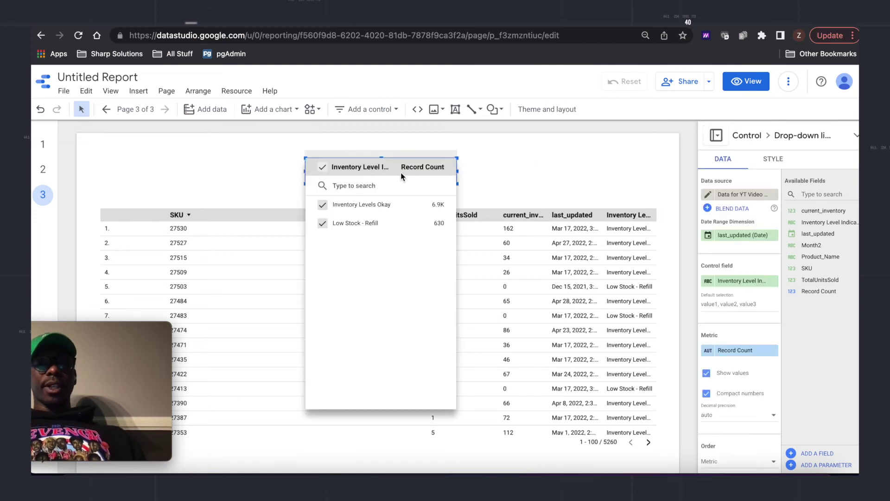
pyautogui.click(547, 168)
# Duplicate the drop-down control to the right of the original and set the copy's control field to SKU.
pyautogui.moveTo(404, 158); pyautogui.dragTo(602, 158)
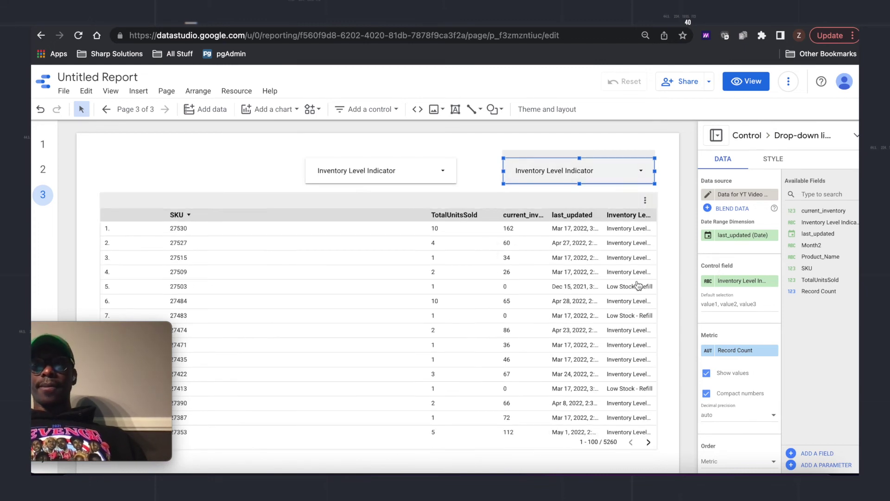
pyautogui.click(737, 281)
pyautogui.write('sku')
pyautogui.click(708, 319)
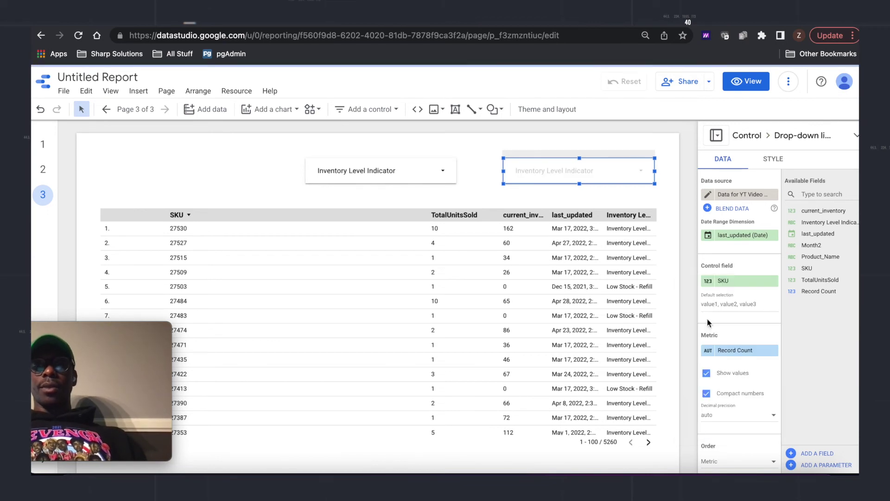
# Draw a text box above the table, beside the drop-down controls, and enter the title Stock Out Report.
pyautogui.click(455, 109)
pyautogui.moveTo(102, 151)
pyautogui.mouseDown()
pyautogui.moveTo(163, 173)
pyautogui.moveTo(282, 180)
pyautogui.moveTo(301, 202)
pyautogui.mouseUp()
pyautogui.write('Sot')
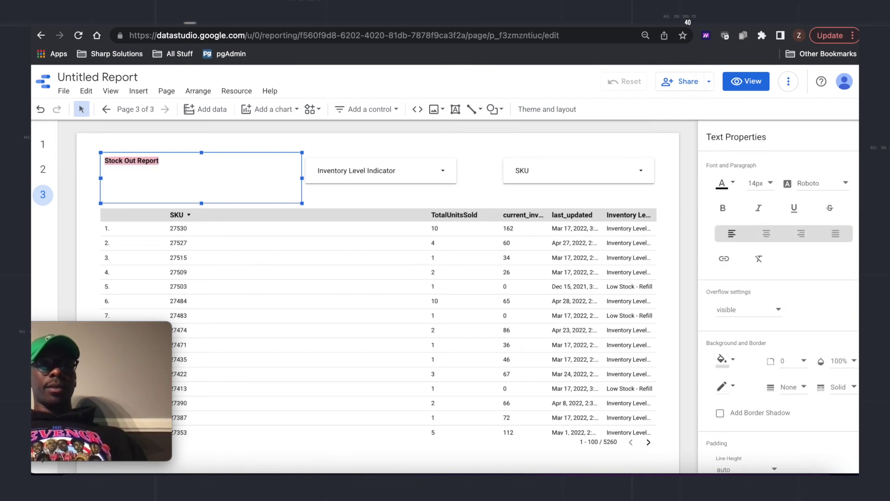
# Center and bold the Stock Out Report title, set its font size to 32px and narrow its text box to about 338 px.
pyautogui.click(766, 234)
pyautogui.click(760, 183)
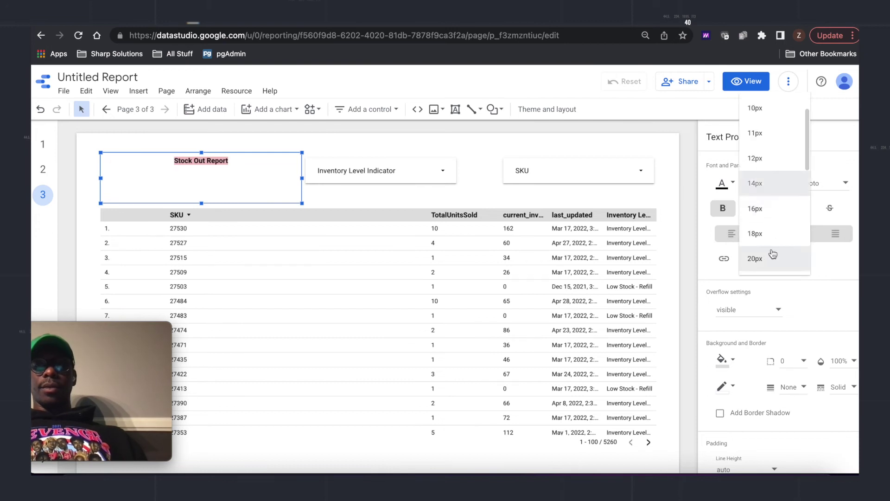
pyautogui.click(772, 255)
pyautogui.scroll(-2, 789, 325)
pyautogui.click(823, 423)
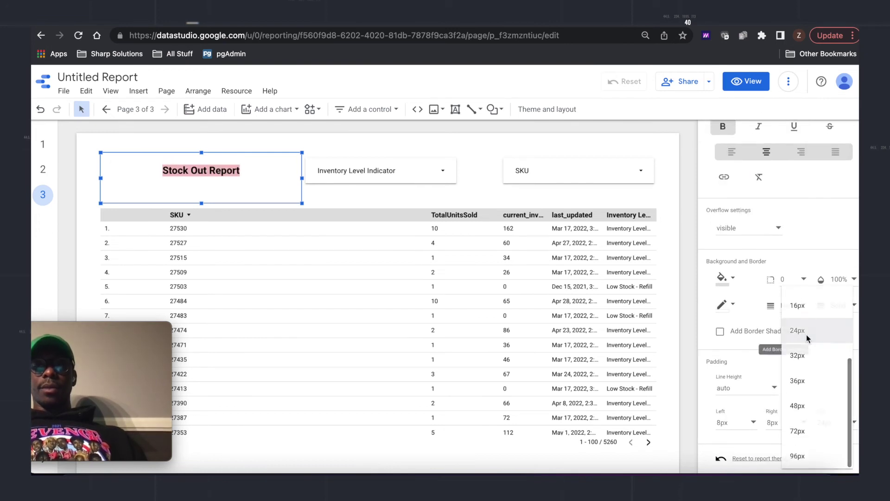
pyautogui.scroll(2, 804, 301)
pyautogui.click(761, 185)
pyautogui.click(759, 249)
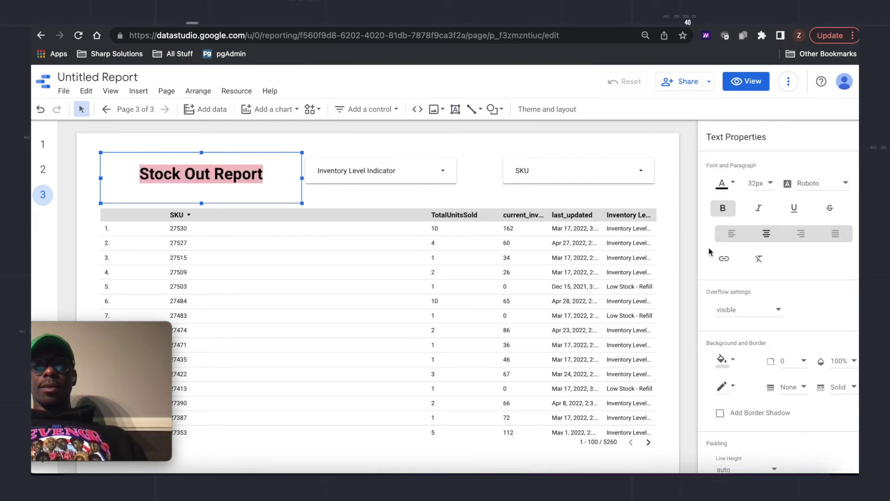
pyautogui.moveTo(302, 180); pyautogui.dragTo(272, 180)
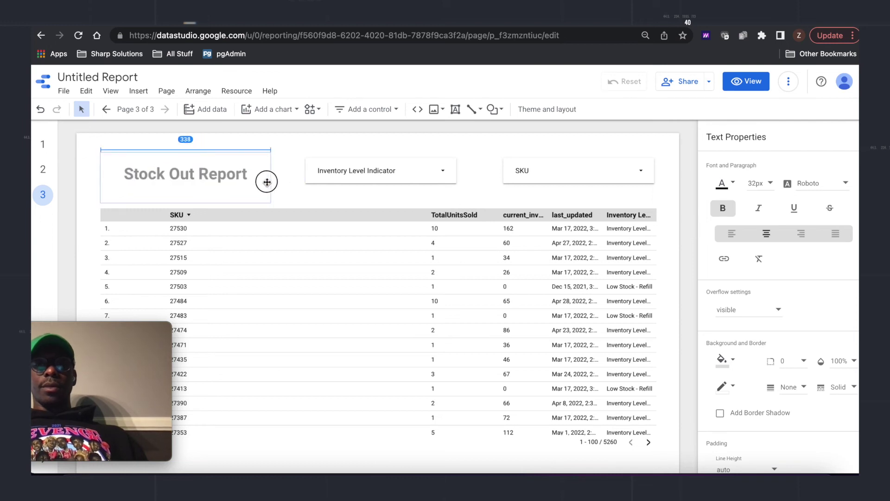
pyautogui.click(306, 191)
# Adjust the table's column widths by narrowing SKU and the middle columns so that last_updated and Inventory Level Indicator fit in full.
pyautogui.scroll(-1, 271, 191)
pyautogui.click(493, 271)
pyautogui.moveTo(426, 272); pyautogui.dragTo(281, 273)
pyautogui.moveTo(500, 268); pyautogui.dragTo(402, 267)
pyautogui.moveTo(549, 254); pyautogui.dragTo(479, 253)
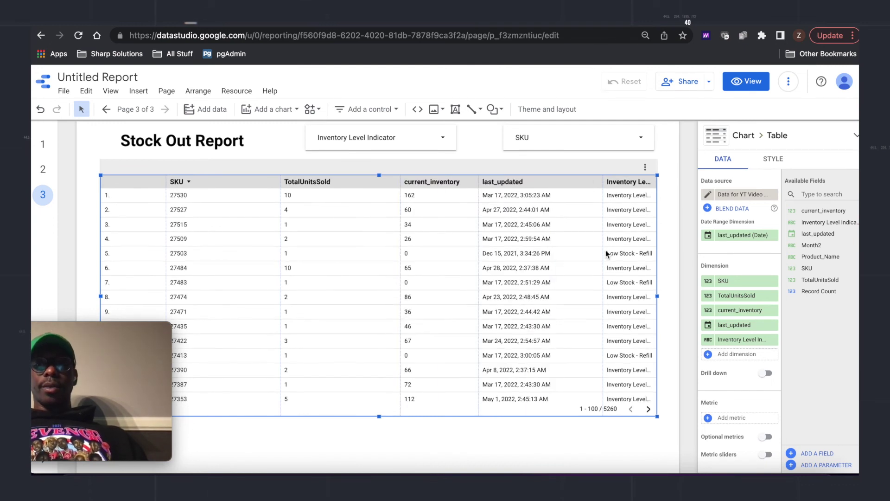
pyautogui.moveTo(603, 251); pyautogui.dragTo(567, 255)
pyautogui.moveTo(658, 295); pyautogui.dragTo(659, 296)
pyautogui.scroll(1, 146, 215)
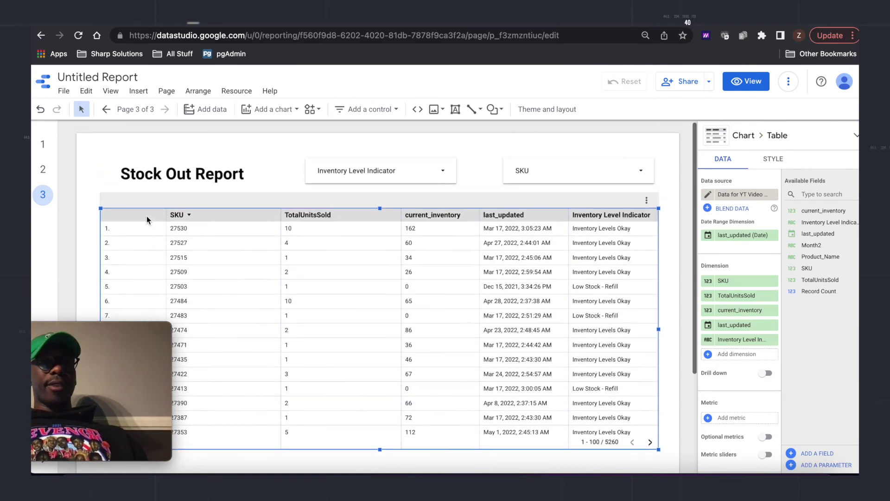
# Examine the Stock Out Report page of PP Sales Report for YT, close its Inventory Levels list and return to the untitled report.
pyautogui.click(67, 165)
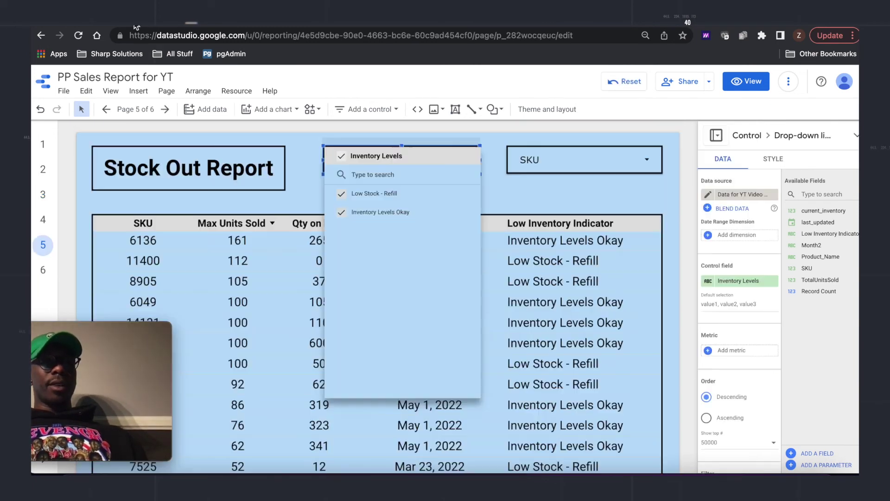
pyautogui.moveTo(454, 196)
pyautogui.click(557, 194)
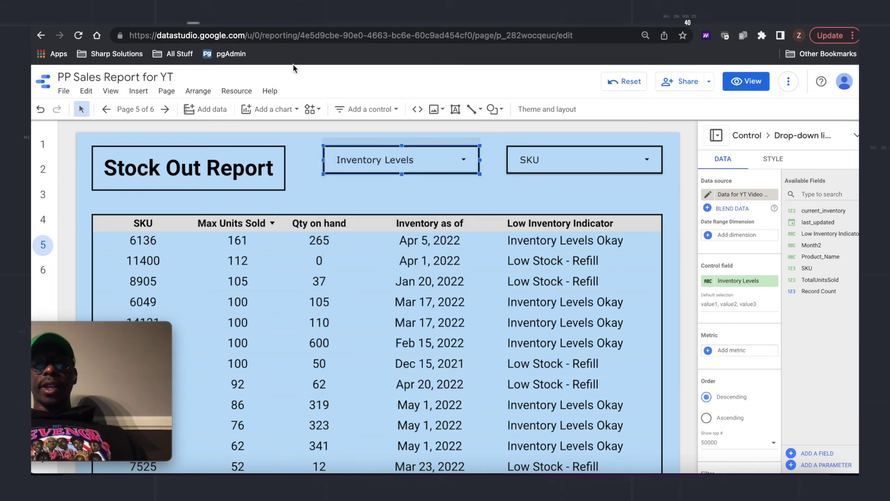
pyautogui.click(338, 194)
pyautogui.click(284, 24)
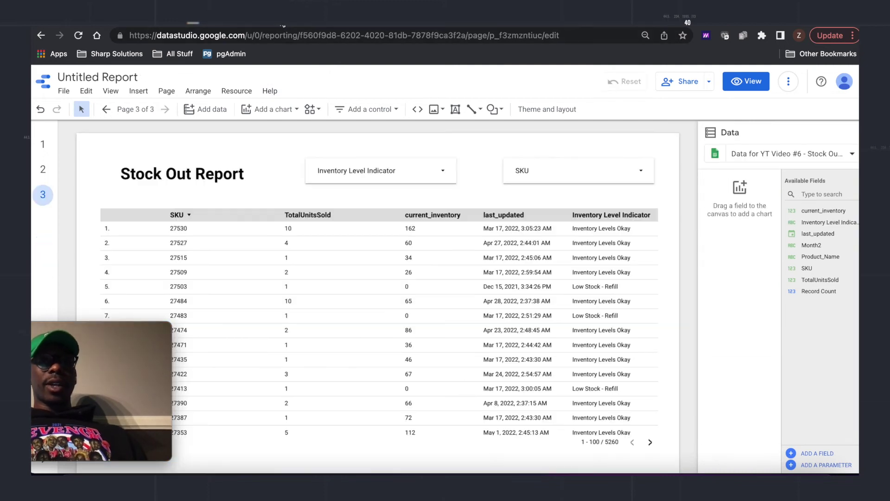
# Review the Sales by SKU and Royalty Report pages of the untitled report.
pyautogui.click(43, 169)
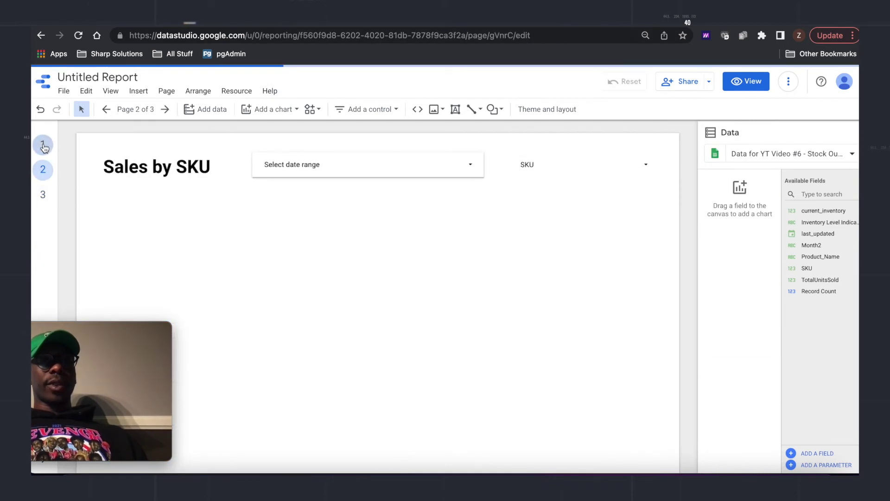
pyautogui.click(43, 145)
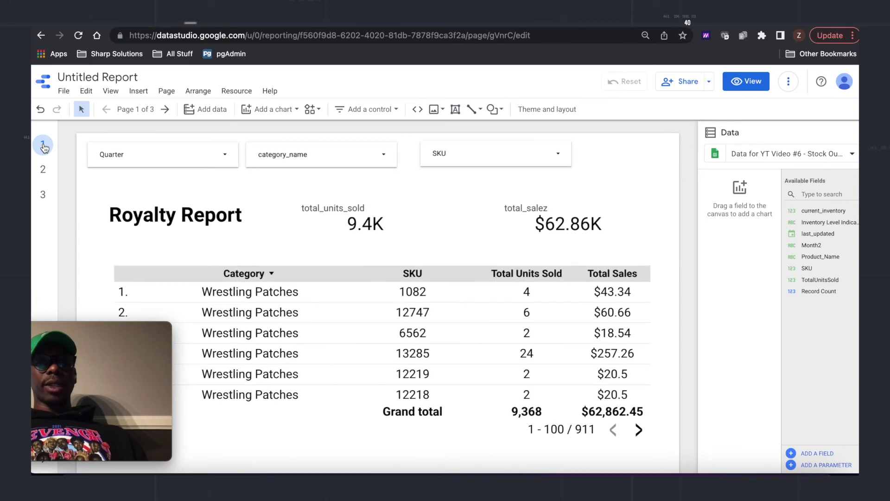
pyautogui.click(44, 171)
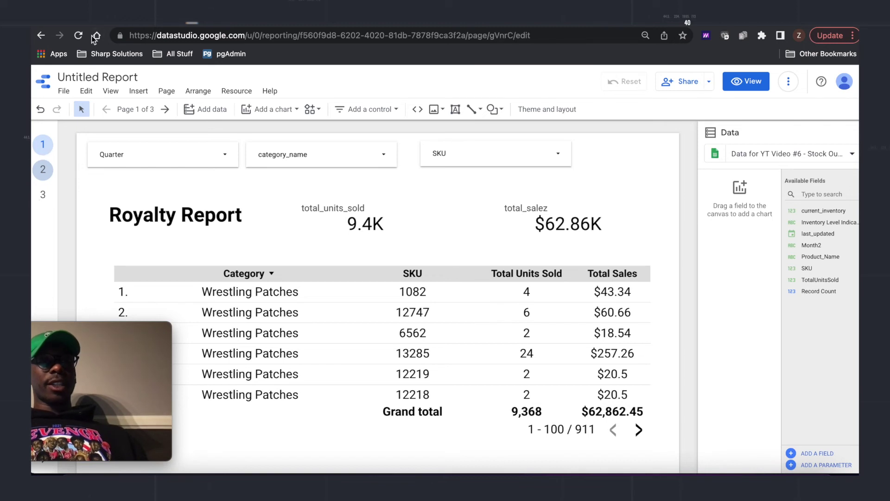
pyautogui.click(43, 170)
pyautogui.scroll(-5, 283, 222)
pyautogui.scroll(3, 124, 225)
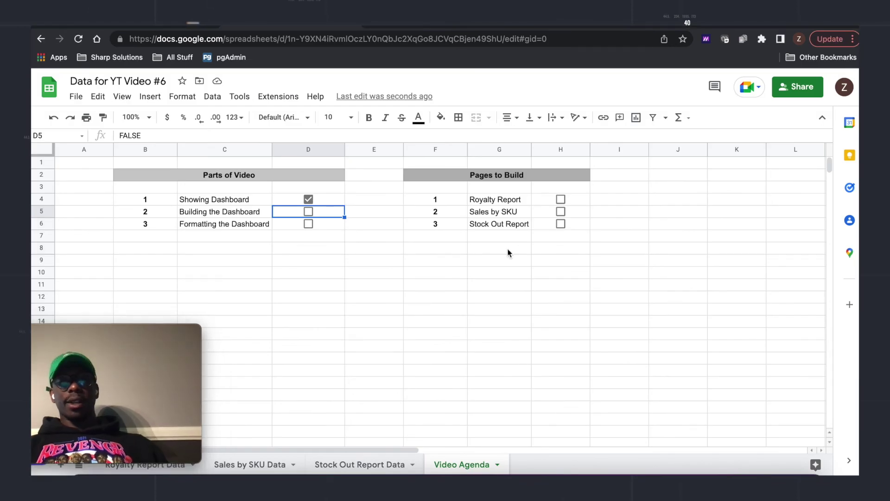
# In the Video Agenda sheet, check off Royalty Report, Sales by SKU, Stock Out Report and Building the Dashboard.
pyautogui.click(560, 199)
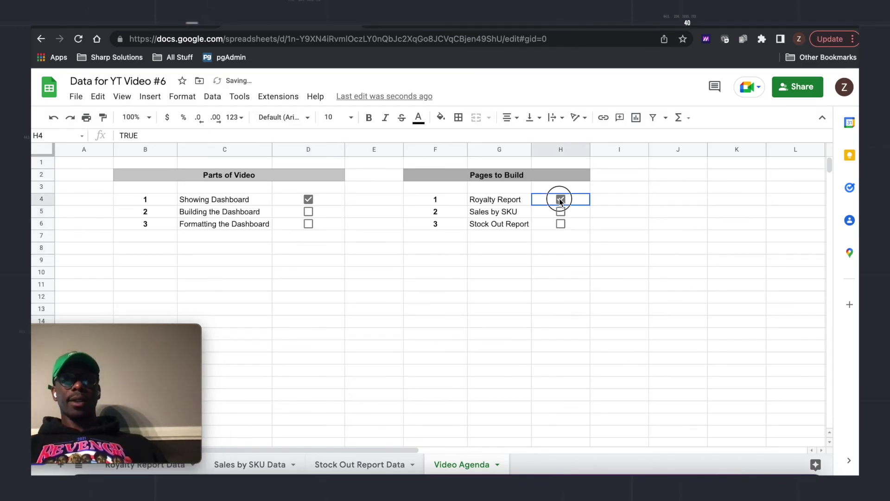
pyautogui.click(560, 212)
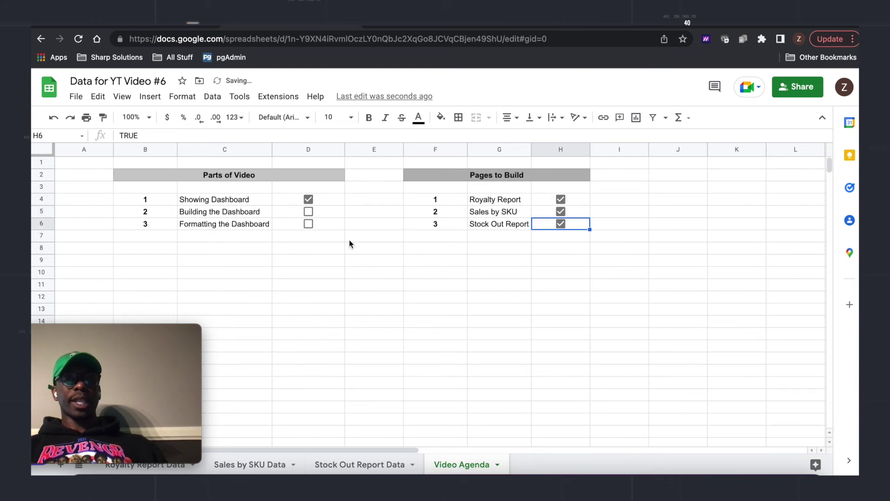
pyautogui.click(308, 212)
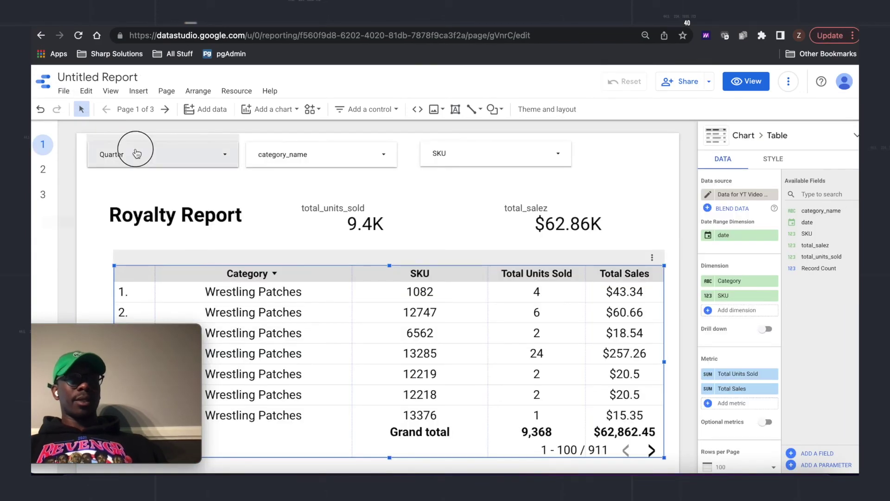
# Back in the Royalty Report page, move the SKU drop-down control so its outer edge lines up with the table's right edge.
pyautogui.click(135, 149)
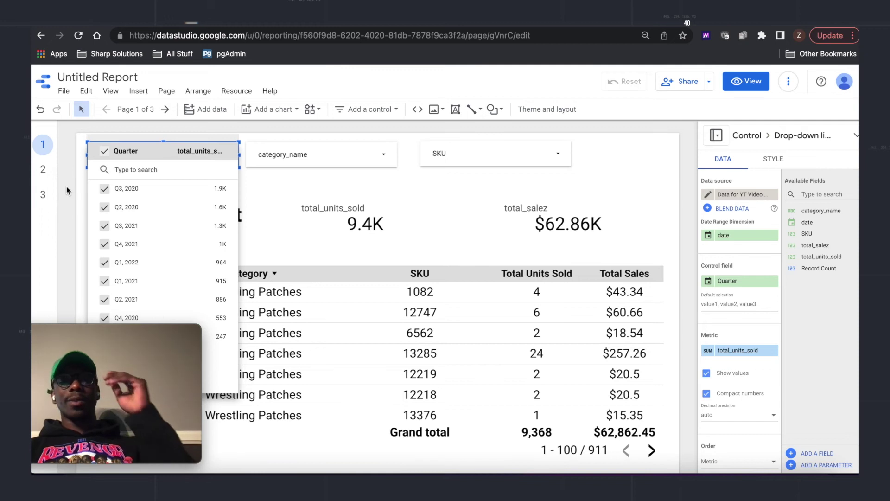
pyautogui.press('Escape')
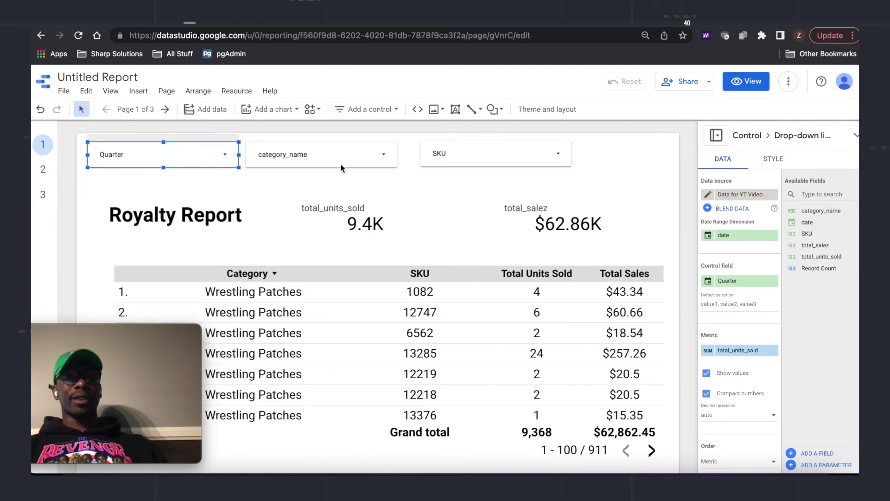
pyautogui.click(452, 153)
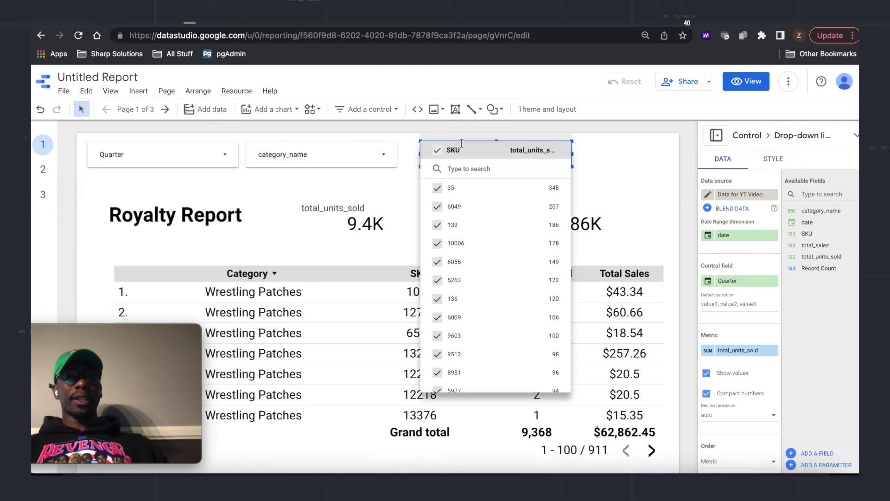
pyautogui.click(641, 148)
pyautogui.moveTo(547, 141); pyautogui.dragTo(642, 147)
# Move the category_name drop-down level with the SKU control, centred above the table.
pyautogui.click(339, 153)
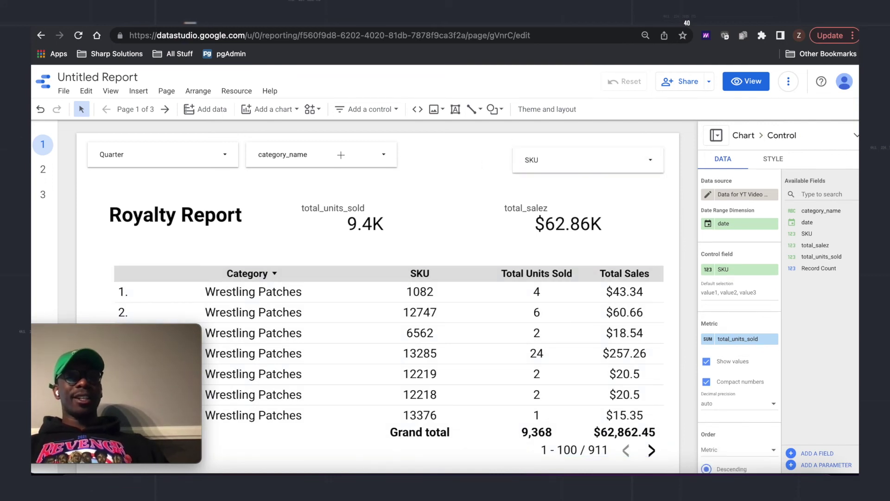
pyautogui.click(339, 152)
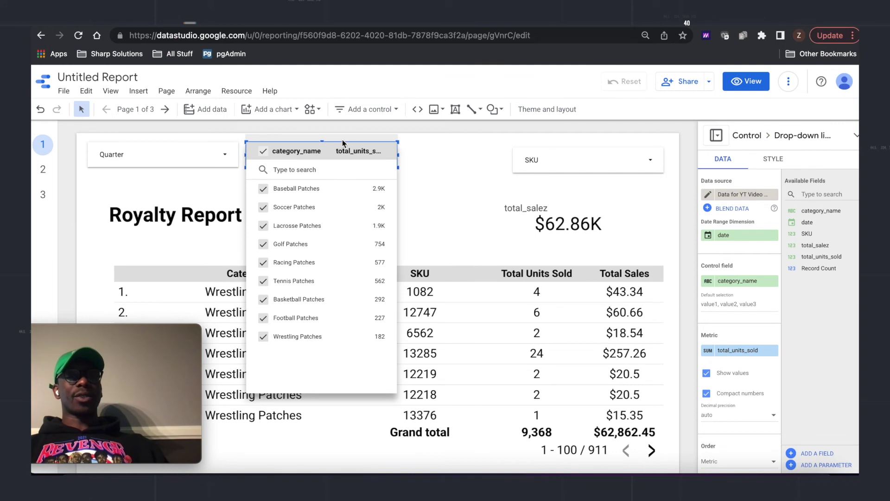
pyautogui.click(423, 149)
pyautogui.moveTo(341, 141); pyautogui.dragTo(411, 149)
pyautogui.click(288, 155)
# Align the Quarter drop-down with the other two controls and shift the Royalty Report title slightly down and right beneath it.
pyautogui.click(184, 155)
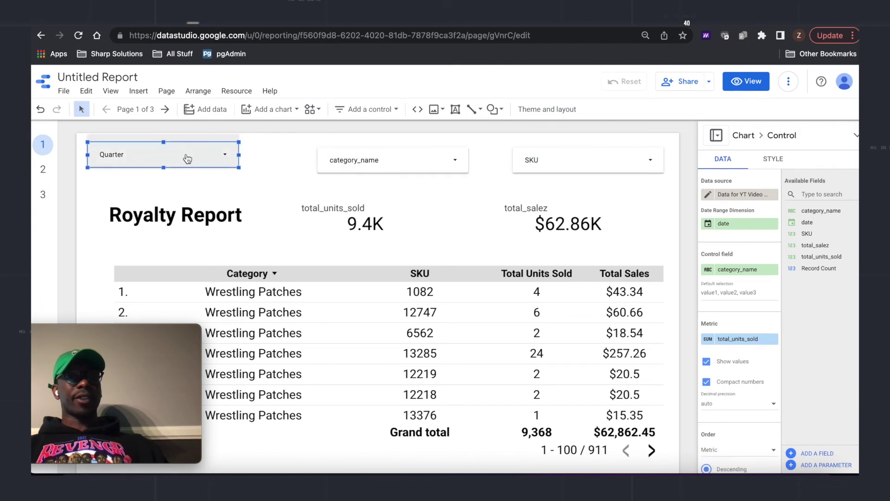
pyautogui.click(188, 146)
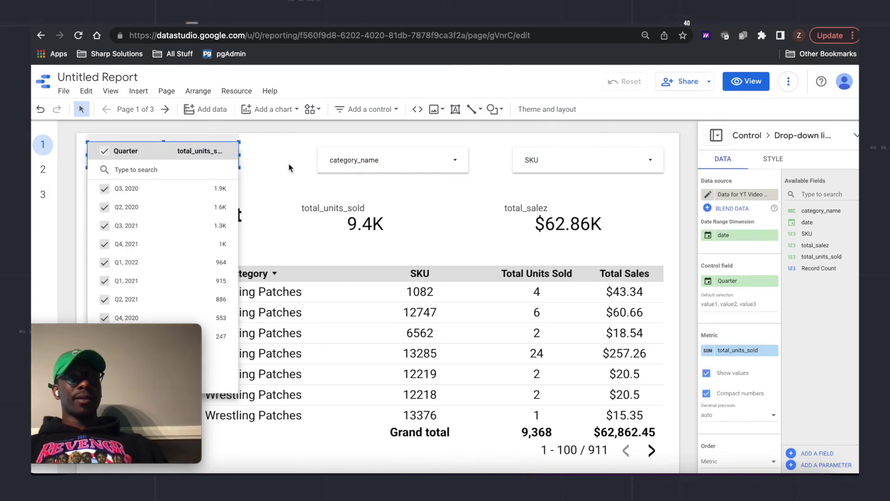
pyautogui.click(267, 168)
pyautogui.moveTo(192, 142); pyautogui.dragTo(213, 148)
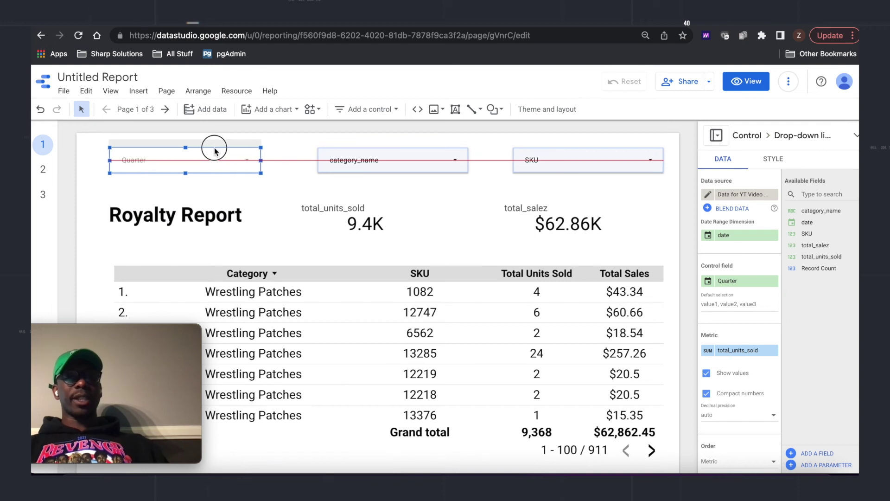
pyautogui.moveTo(216, 149); pyautogui.dragTo(214, 149)
pyautogui.click(197, 212)
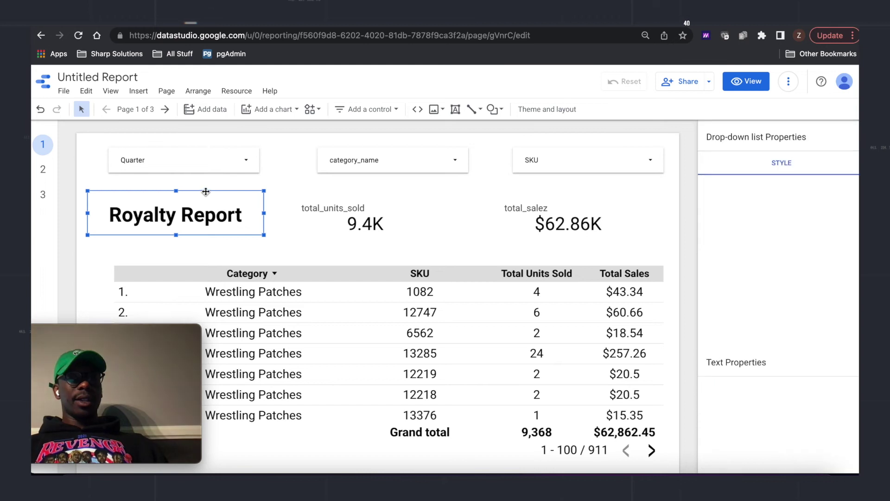
pyautogui.moveTo(208, 191); pyautogui.dragTo(215, 192)
# Apply the dark Constellation theme to the report.
pyautogui.click(671, 320)
pyautogui.scroll(-2, 802, 391)
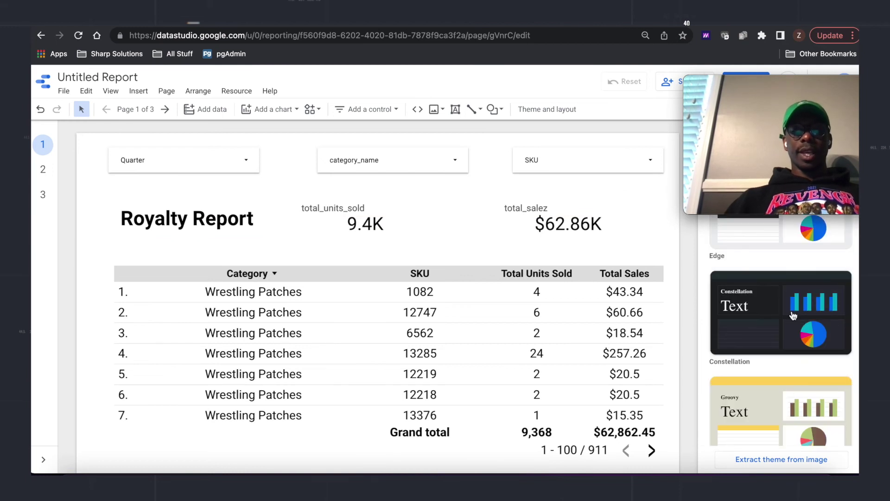
pyautogui.click(794, 306)
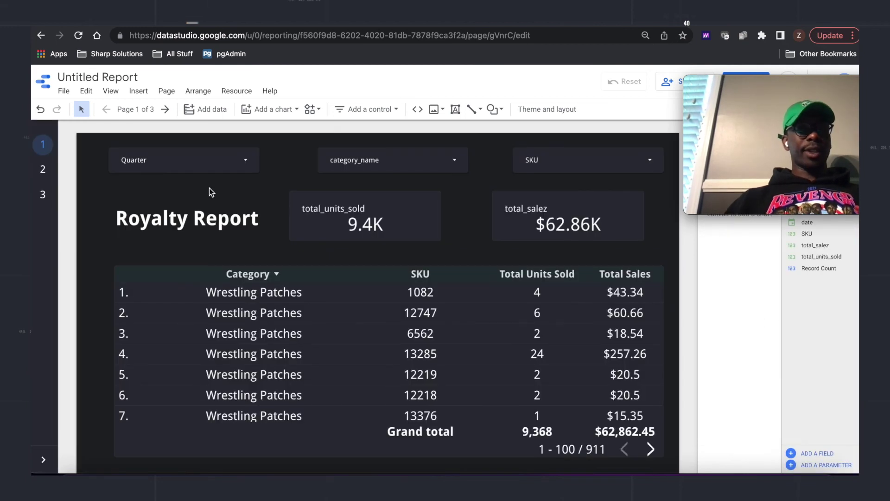
# Select all seven components on the Royalty Report page and give them a blue border with a weight of 3.
pyautogui.click(94, 155)
pyautogui.moveTo(94, 154); pyautogui.dragTo(670, 461)
pyautogui.click(728, 228)
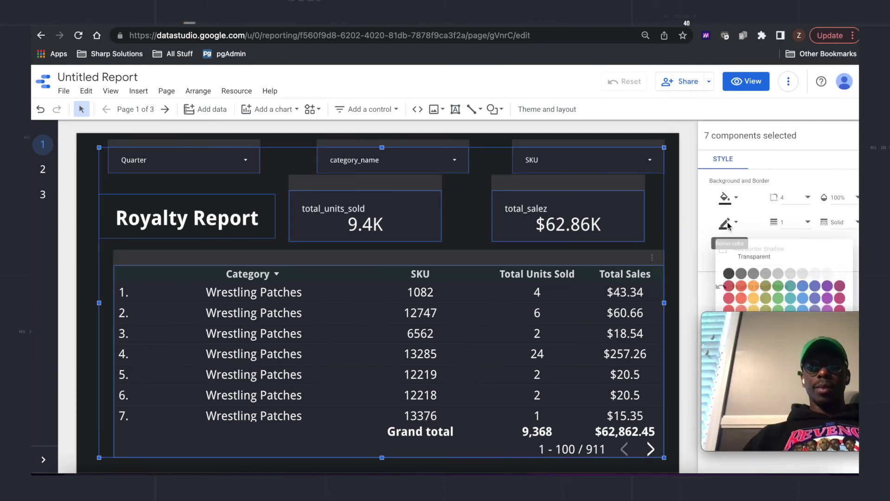
pyautogui.click(808, 307)
pyautogui.click(795, 228)
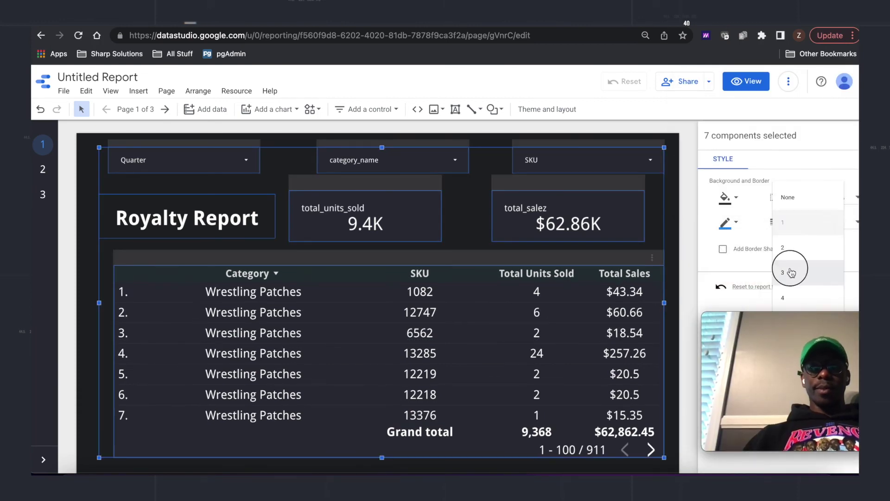
pyautogui.click(790, 269)
# Extend the table's left edge outward to about the left edge of the Royalty Report title box.
pyautogui.click(669, 218)
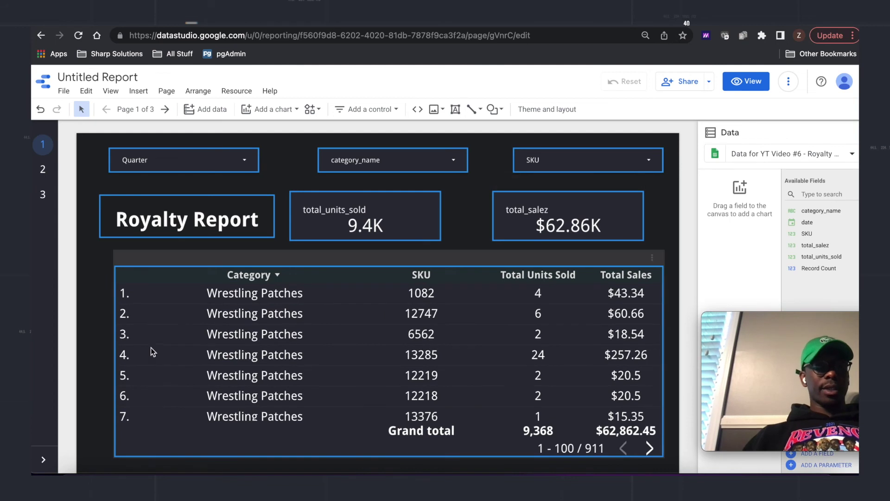
pyautogui.moveTo(114, 361); pyautogui.dragTo(96, 366)
pyautogui.click(658, 222)
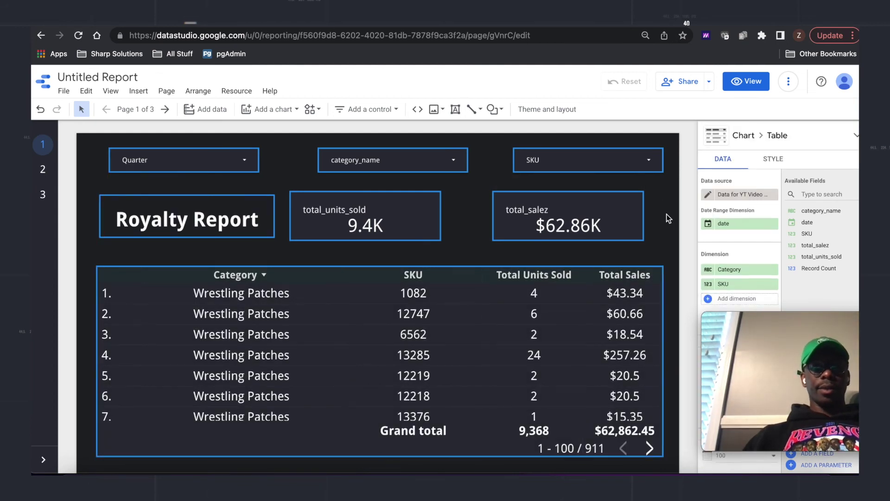
# Rename the total_salez scorecard metric to Total Sales.
pyautogui.click(540, 211)
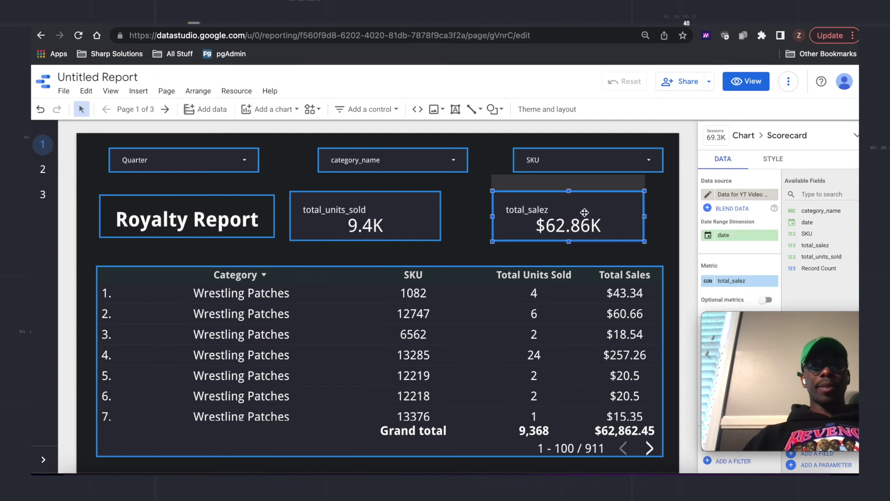
pyautogui.click(708, 282)
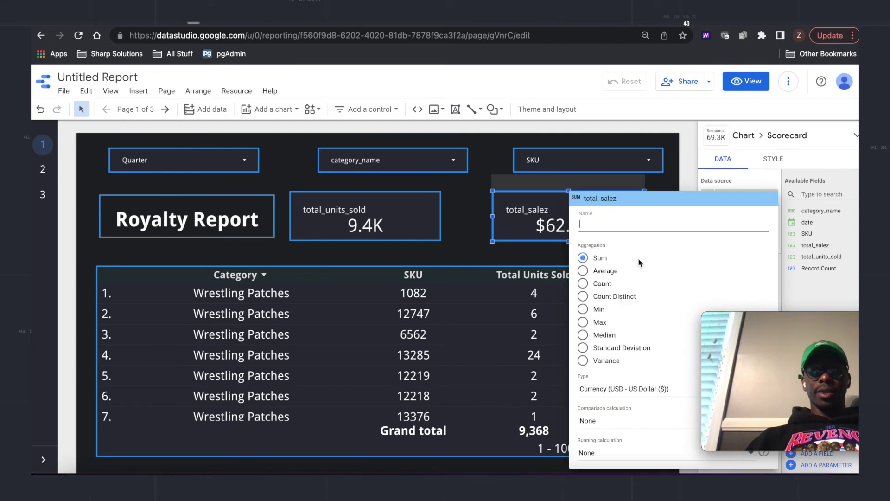
pyautogui.write('TO')
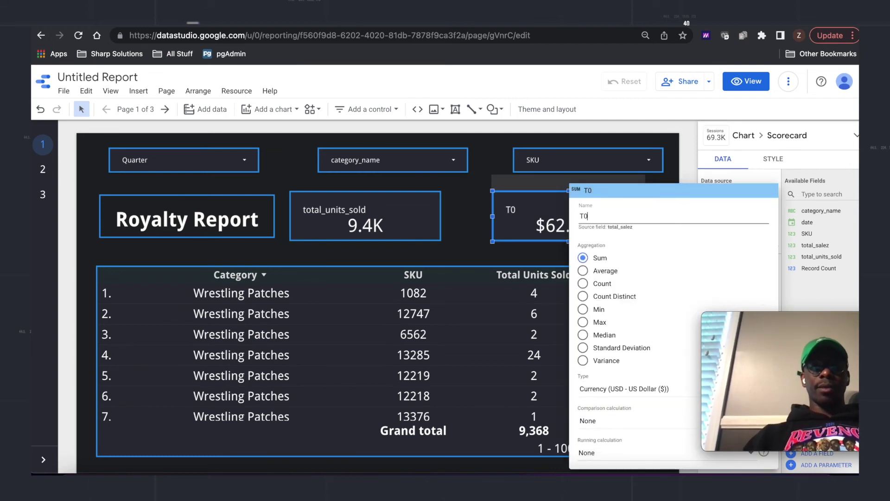
pyautogui.write('tal Sales')
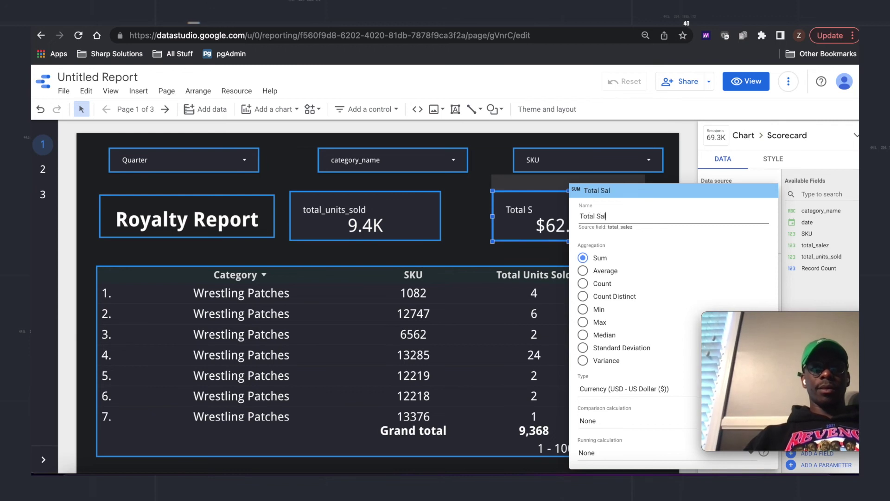
pyautogui.click(693, 150)
# Position the two scorecards beneath the SKU and category_name drop-downs, and widen the SKU drop-down slightly to the left.
pyautogui.moveTo(622, 195); pyautogui.dragTo(642, 200)
pyautogui.click(563, 159)
pyautogui.moveTo(513, 160); pyautogui.dragTo(509, 160)
pyautogui.moveTo(398, 194); pyautogui.dragTo(426, 196)
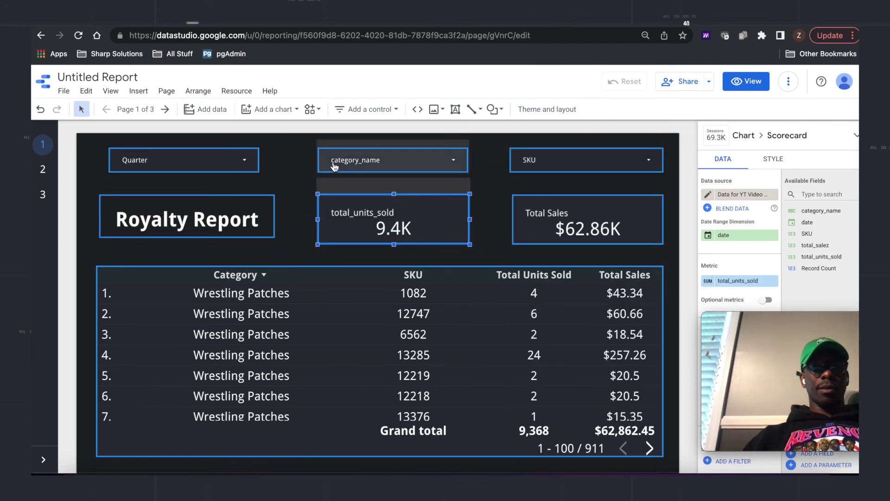
# Rename the total_units_sold scorecard metric to Total Units Sold.
pyautogui.click(708, 282)
pyautogui.write('Total Units Sol')
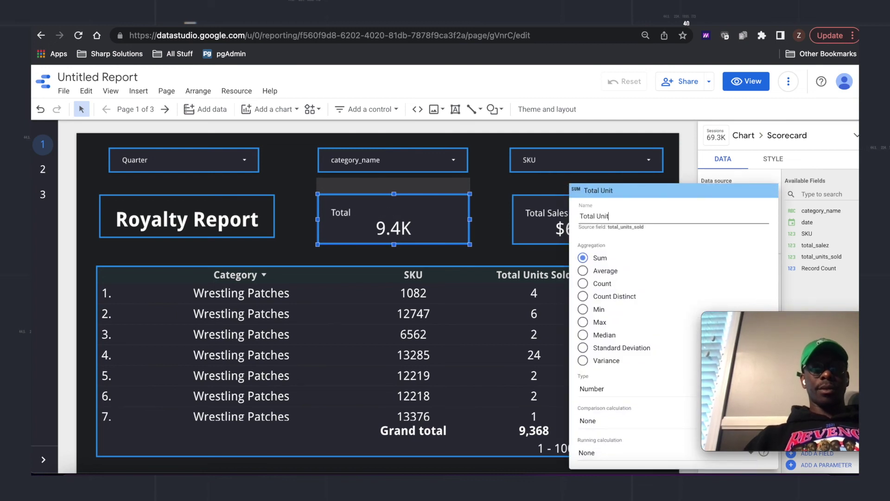
pyautogui.click(694, 174)
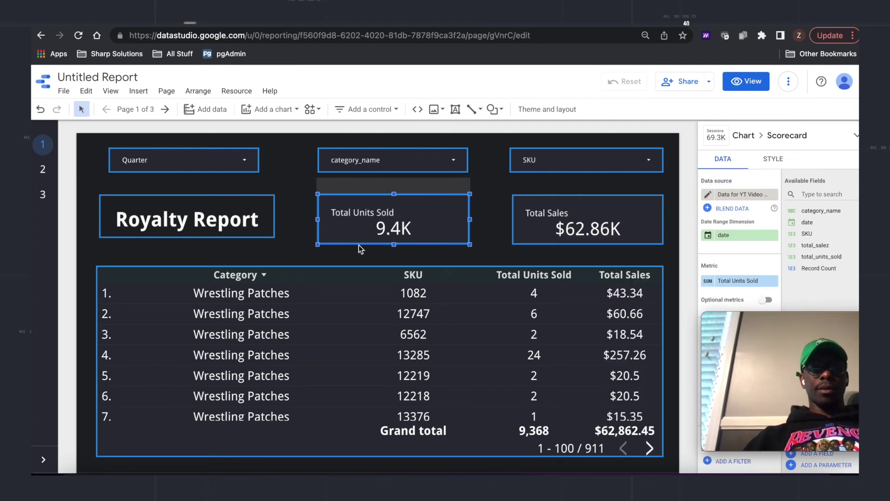
# Stretch the Royalty Report title box down to the scorecards' lower edge and widen the Quarter drop-down to 350 px to match it.
pyautogui.click(223, 224)
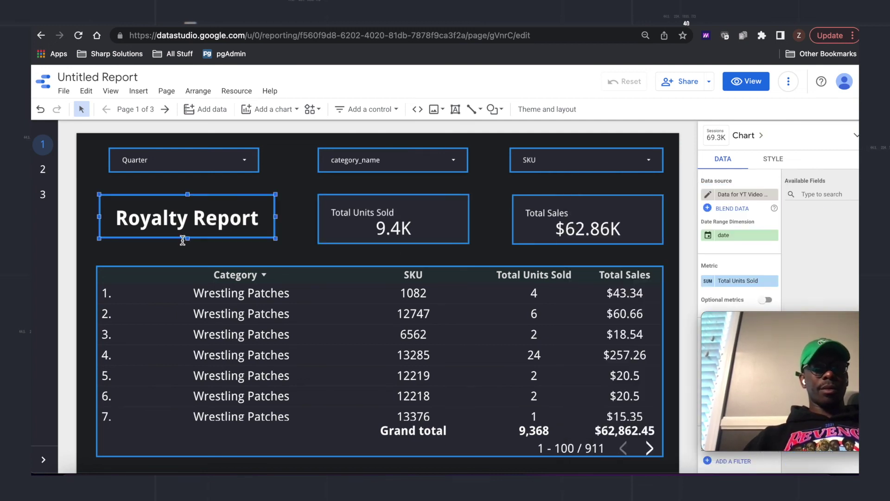
pyautogui.click(303, 219)
pyautogui.click(174, 160)
pyautogui.click(109, 161)
pyautogui.moveTo(108, 161); pyautogui.dragTo(98, 160)
pyautogui.moveTo(260, 161); pyautogui.dragTo(275, 163)
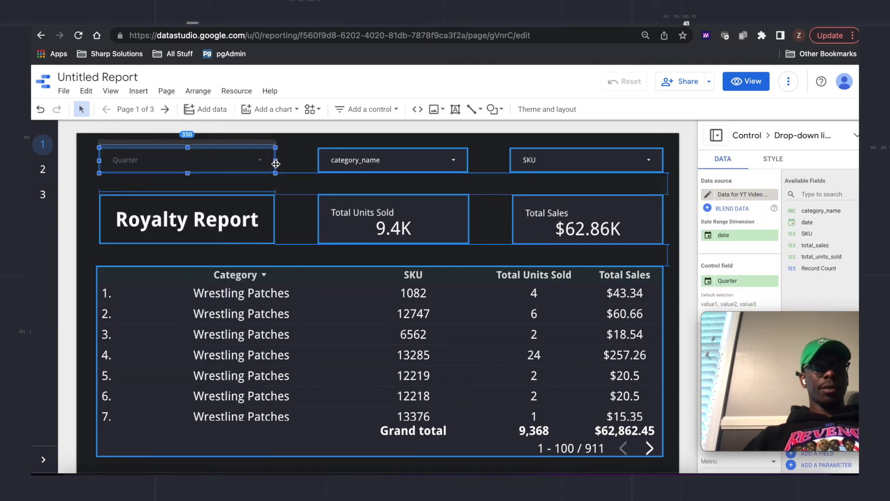
# Widen the Total Units Sold scorecard on both sides to match the width of the title box.
pyautogui.click(369, 153)
pyautogui.click(315, 172)
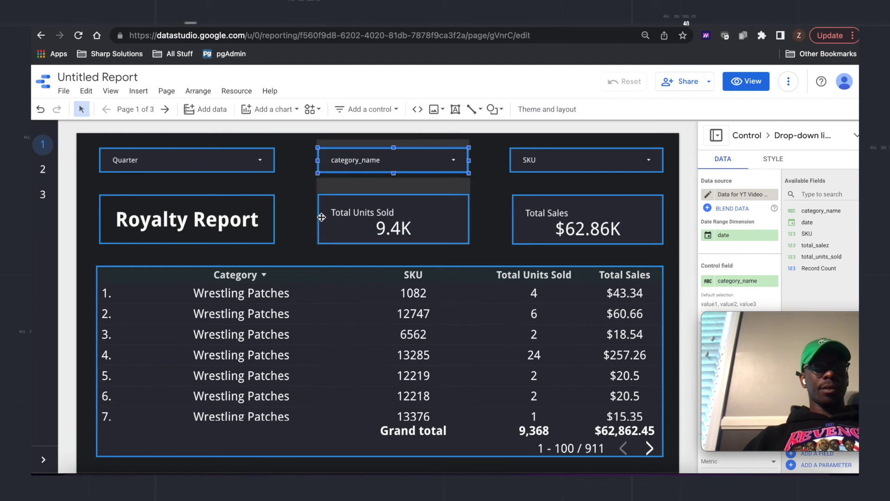
pyautogui.click(318, 214)
pyautogui.moveTo(318, 215); pyautogui.dragTo(302, 220)
pyautogui.moveTo(470, 219); pyautogui.dragTo(477, 219)
# Shift the category_name drop-down left and widen it to match the Total Units Sold scorecard below.
pyautogui.click(408, 158)
pyautogui.click(409, 141)
pyautogui.moveTo(409, 141); pyautogui.dragTo(394, 144)
pyautogui.moveTo(455, 163); pyautogui.dragTo(478, 163)
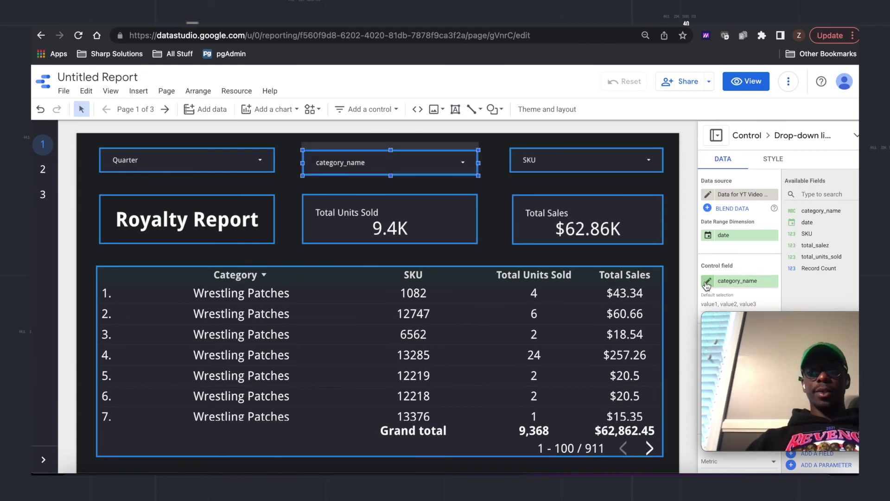
# Rename the category_name drop-down's control field to Category.
pyautogui.click(707, 284)
pyautogui.write('Catergo')
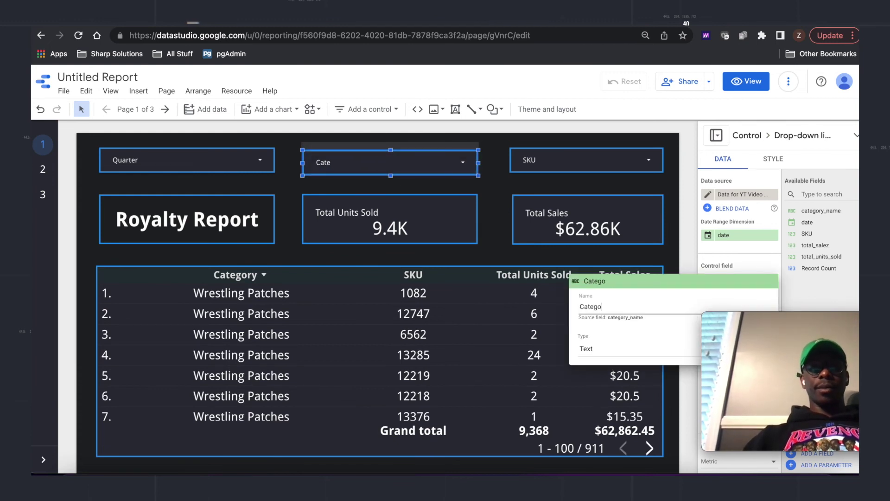
pyautogui.write('ry')
pyautogui.press('Return')
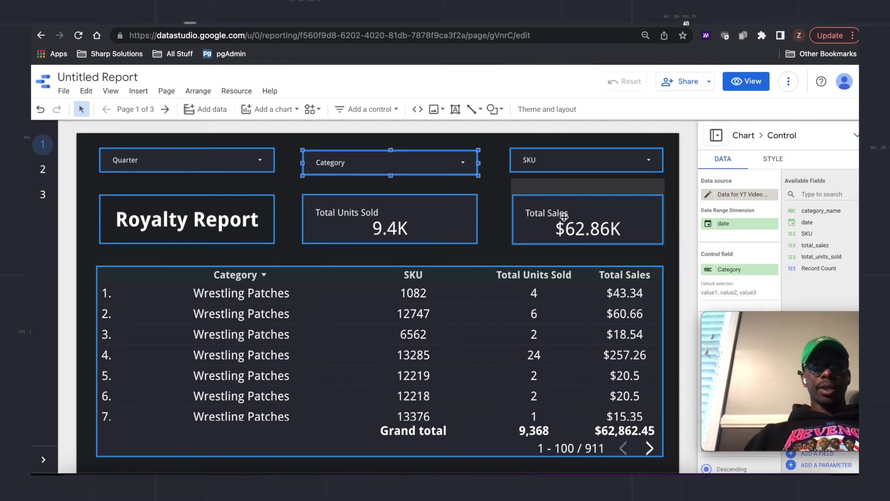
# Select the date range control, SKU drop-down, table and chart on the Sales by SKU page and give them a thicker blue border.
pyautogui.click(202, 200)
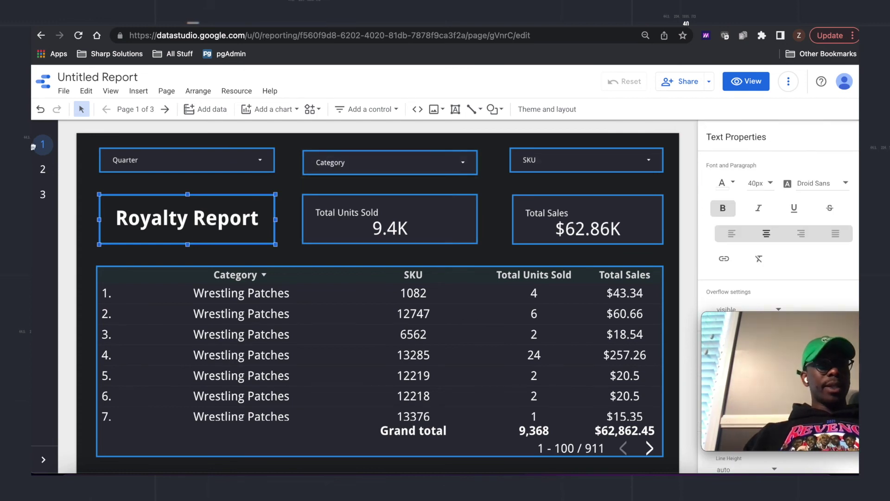
pyautogui.click(41, 171)
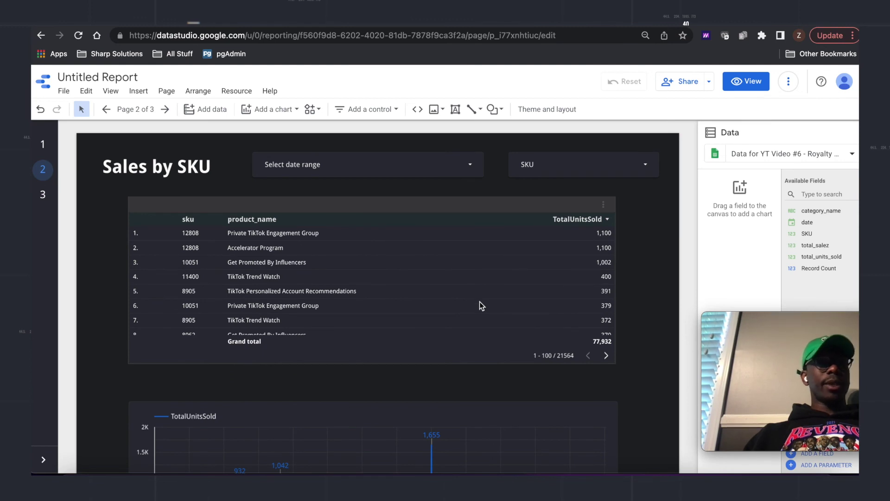
pyautogui.moveTo(670, 147); pyautogui.dragTo(407, 439)
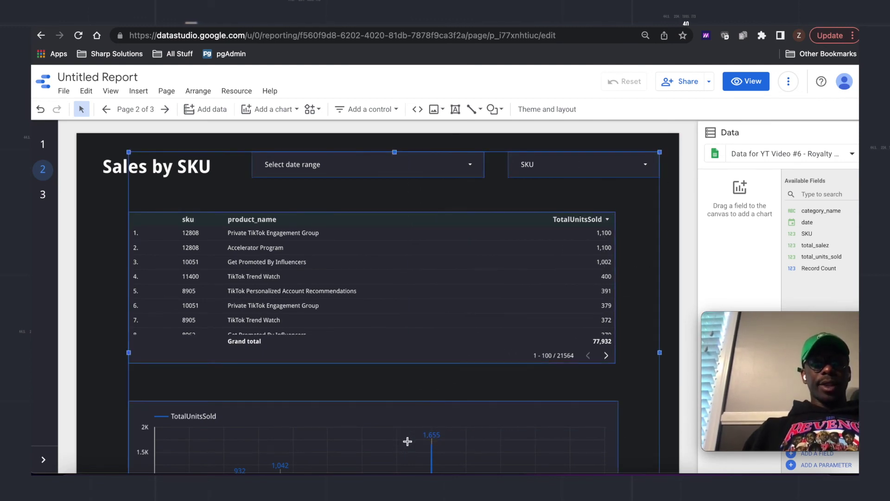
pyautogui.click(730, 225)
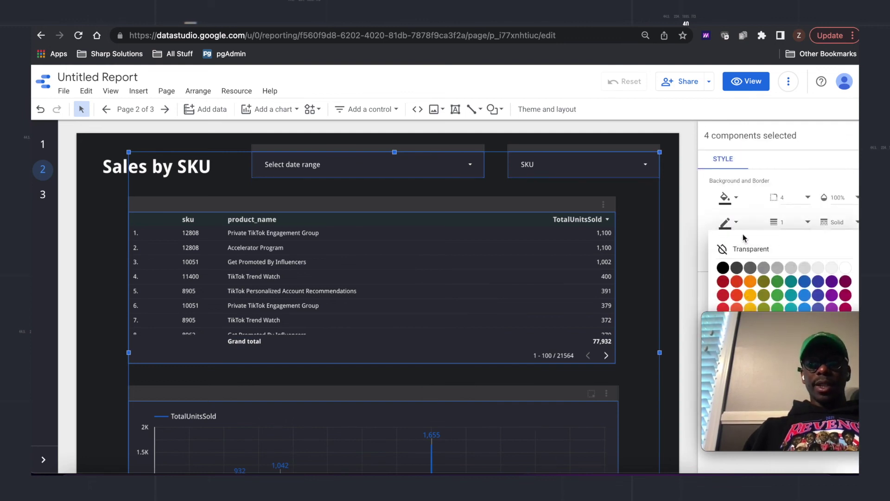
pyautogui.click(808, 297)
pyautogui.click(792, 222)
pyautogui.click(788, 298)
pyautogui.click(683, 258)
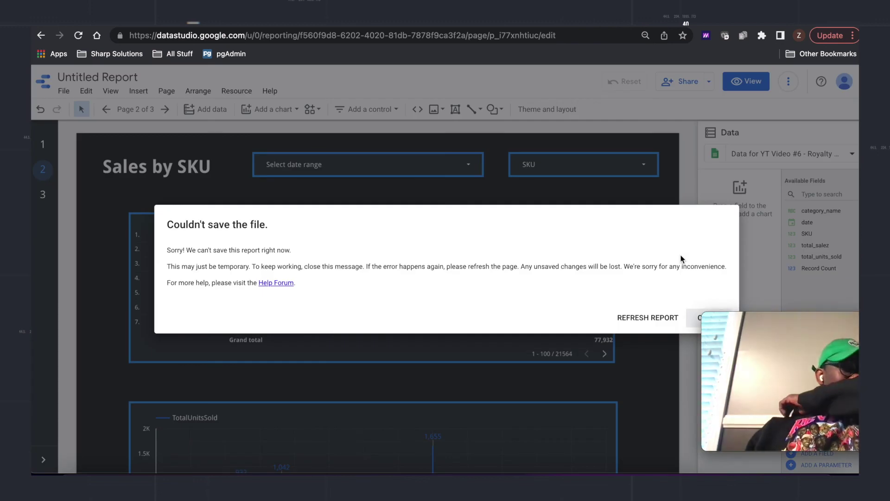
# Refresh the report and reapply the Constellation theme from the Royalty Report page.
pyautogui.click(649, 317)
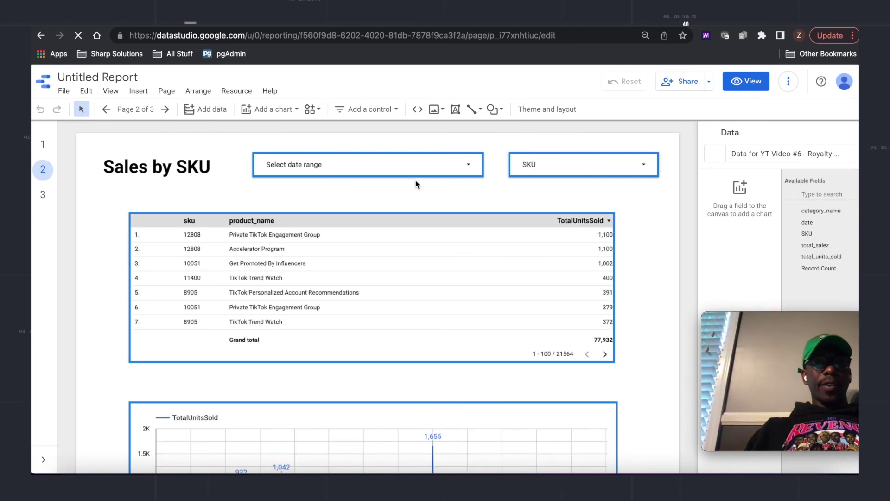
pyautogui.click(44, 146)
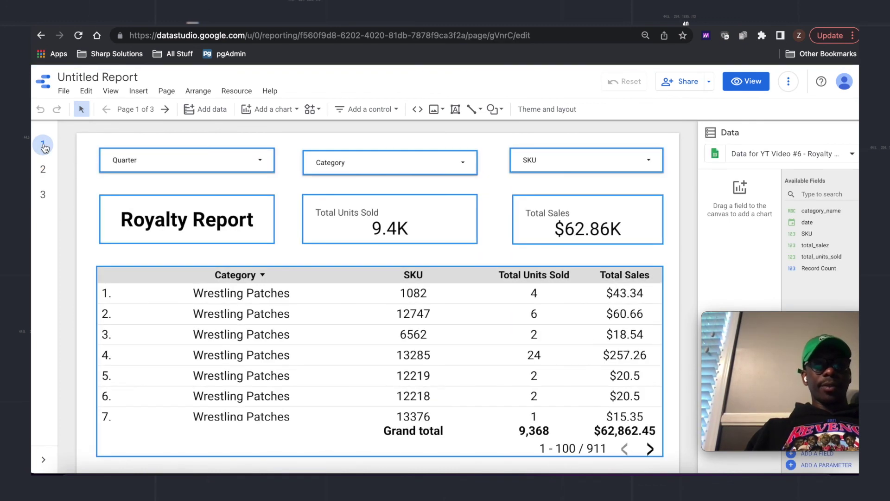
pyautogui.rightClick(498, 179)
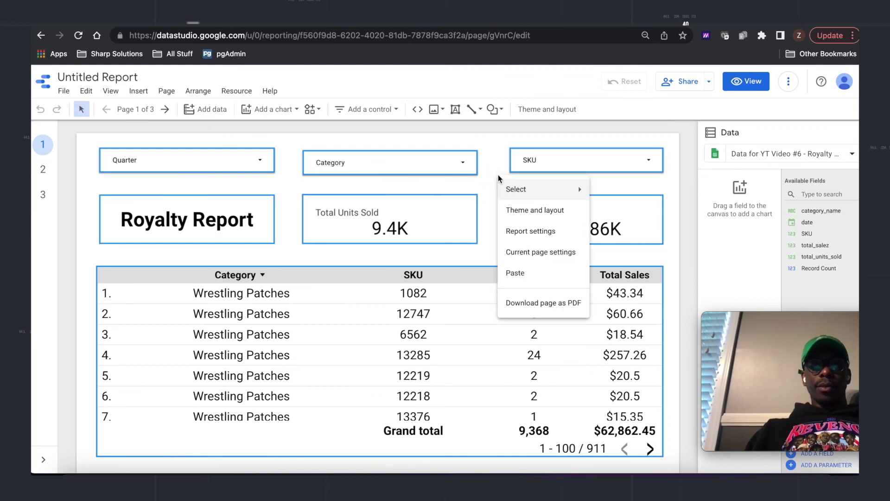
pyautogui.click(512, 209)
pyautogui.scroll(-5, 789, 222)
pyautogui.click(785, 218)
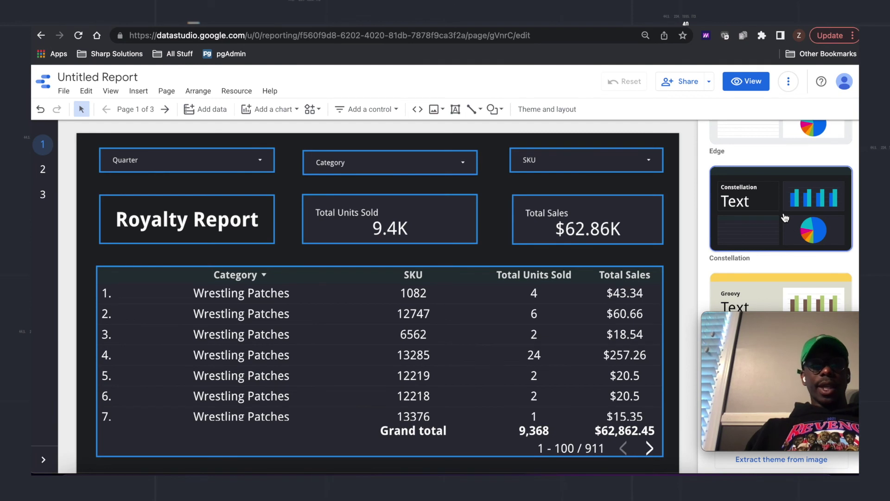
# Raise the top edge of the Sales by SKU table and widen it on both sides, reaching the SKU drop-down's outer edge.
pyautogui.click(42, 170)
pyautogui.click(596, 286)
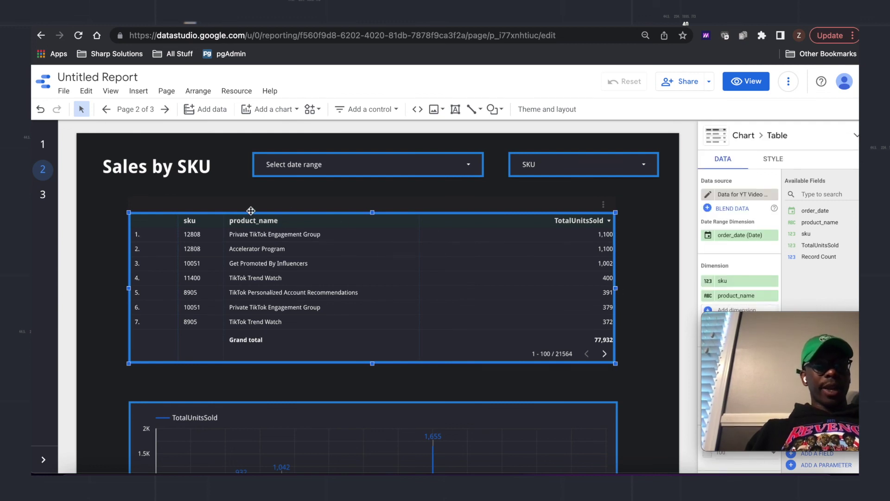
pyautogui.moveTo(372, 212); pyautogui.dragTo(372, 201)
pyautogui.moveTo(127, 283); pyautogui.dragTo(100, 282)
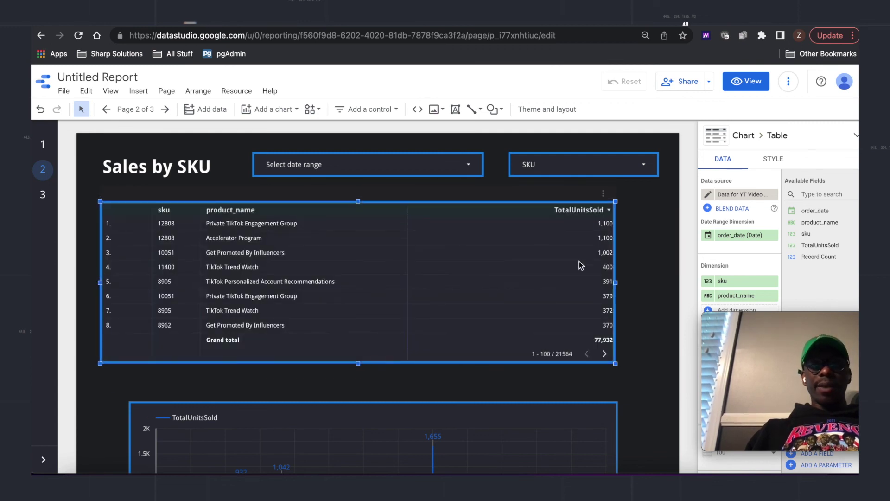
pyautogui.moveTo(617, 281); pyautogui.dragTo(660, 282)
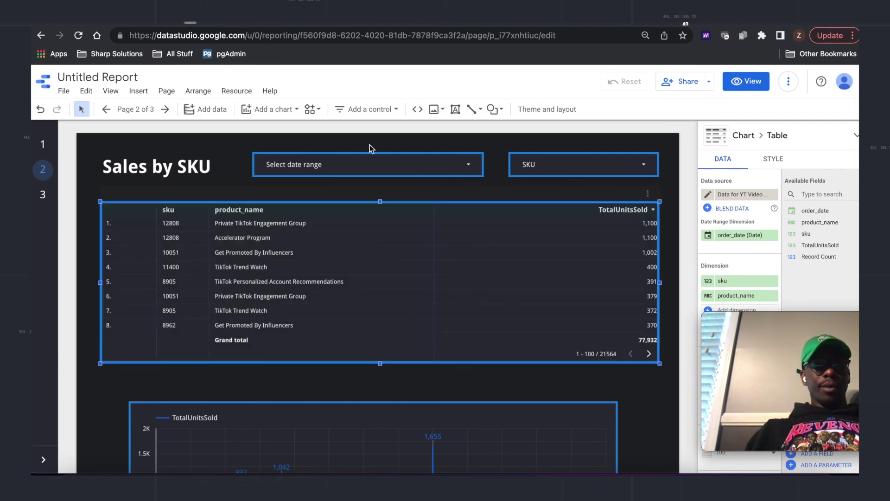
# Widen the time series chart on both sides to match the table above and raise its top edge slightly.
pyautogui.scroll(-3, 377, 367)
pyautogui.moveTo(129, 379); pyautogui.dragTo(100, 379)
pyautogui.moveTo(619, 379); pyautogui.dragTo(662, 380)
pyautogui.scroll(-1, 662, 380)
pyautogui.scroll(1, 418, 338)
pyautogui.moveTo(380, 304)
pyautogui.mouseDown()
pyautogui.moveTo(418, 338)
pyautogui.moveTo(377, 312)
pyautogui.moveTo(380, 301)
pyautogui.mouseUp()
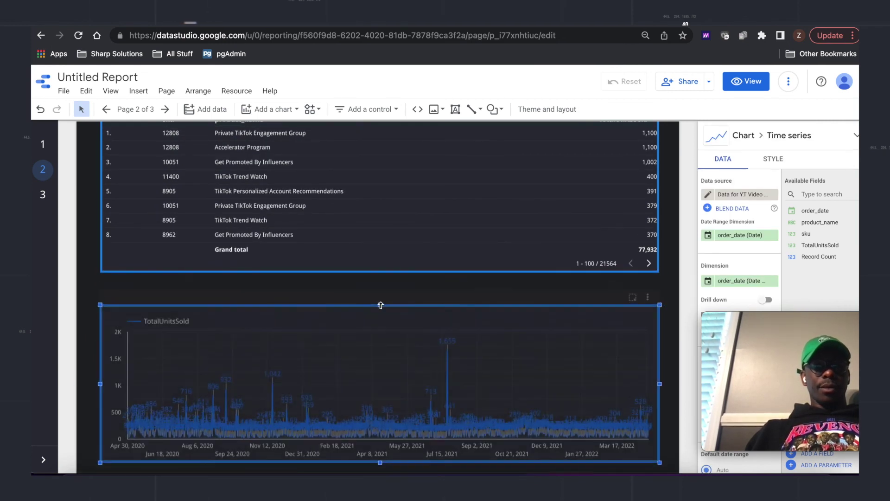
# Set the Sales by SKU table's label font size to 20px.
pyautogui.scroll(2, 382, 273)
pyautogui.click(383, 272)
pyautogui.click(772, 160)
pyautogui.scroll(-5, 811, 280)
pyautogui.click(760, 210)
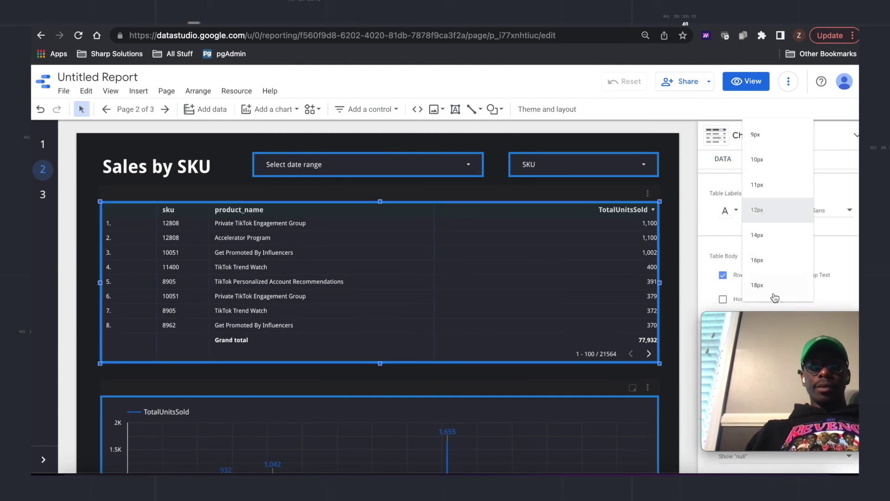
pyautogui.click(771, 284)
pyautogui.click(763, 210)
pyautogui.click(760, 233)
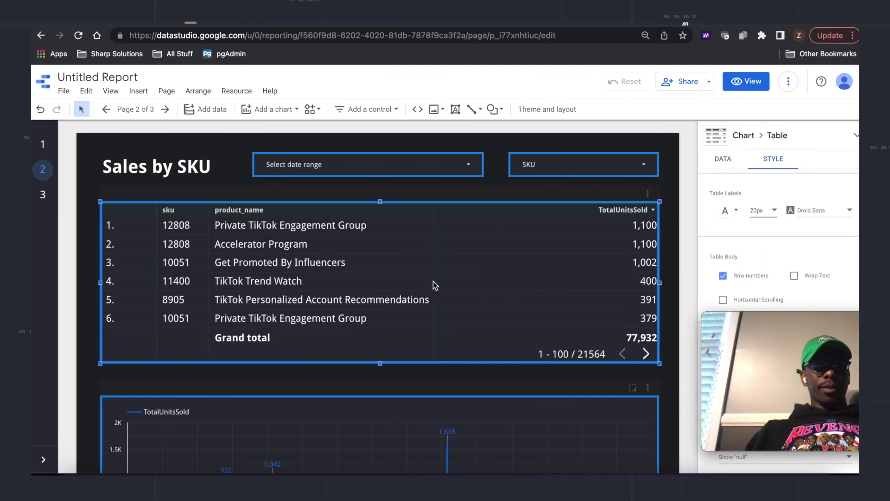
pyautogui.click(503, 263)
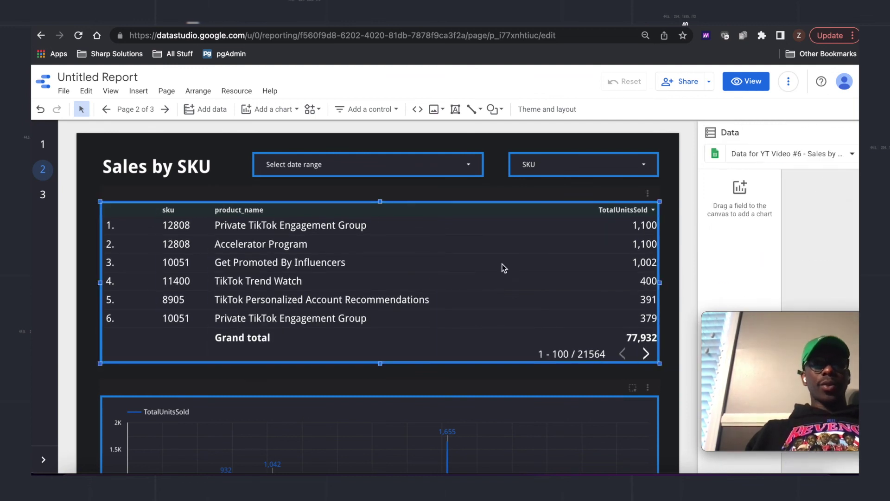
# Rename the table's sku dimension to SKU and its product_name dimension to Product.
pyautogui.click(204, 221)
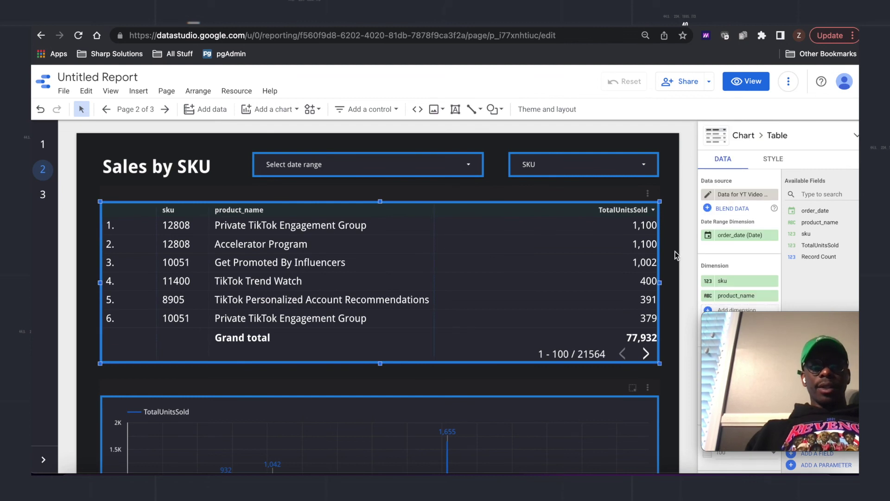
pyautogui.scroll(-2, 740, 241)
pyautogui.click(708, 217)
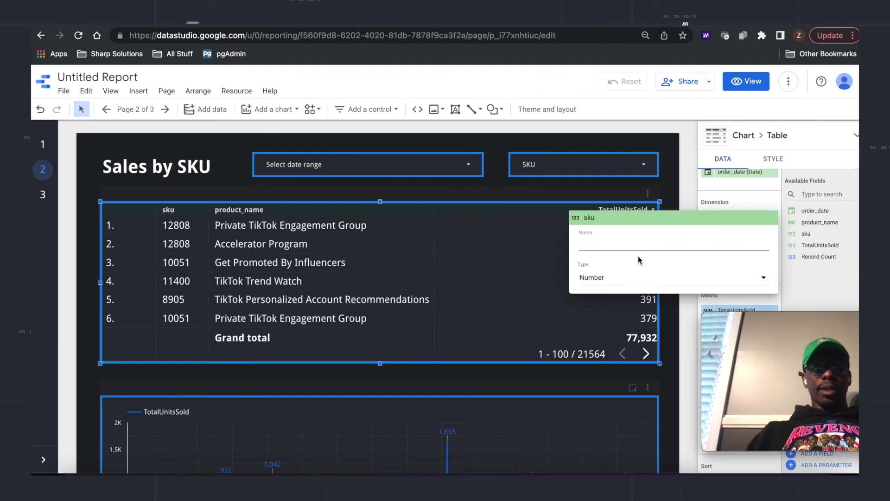
pyautogui.write('SKU')
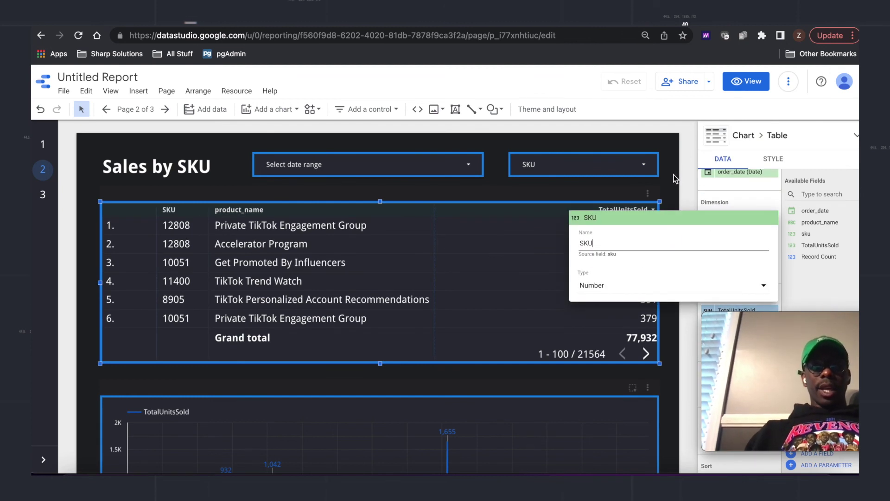
pyautogui.click(675, 179)
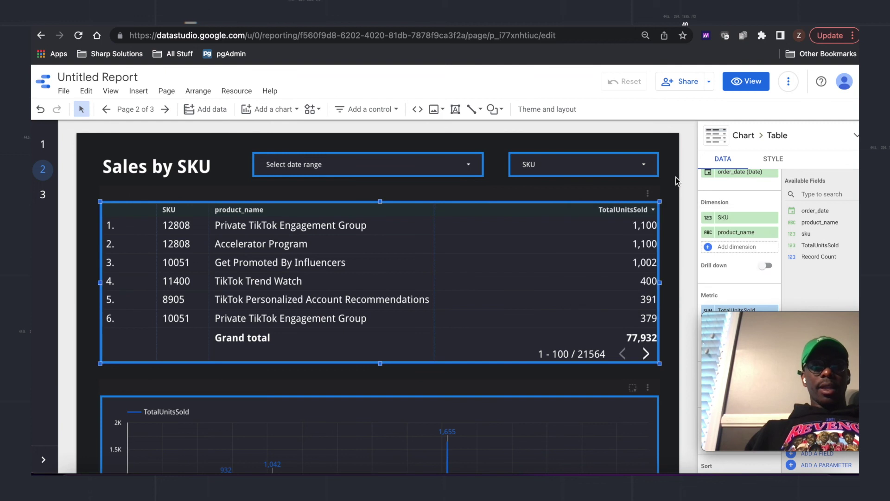
pyautogui.click(708, 232)
pyautogui.write('Product')
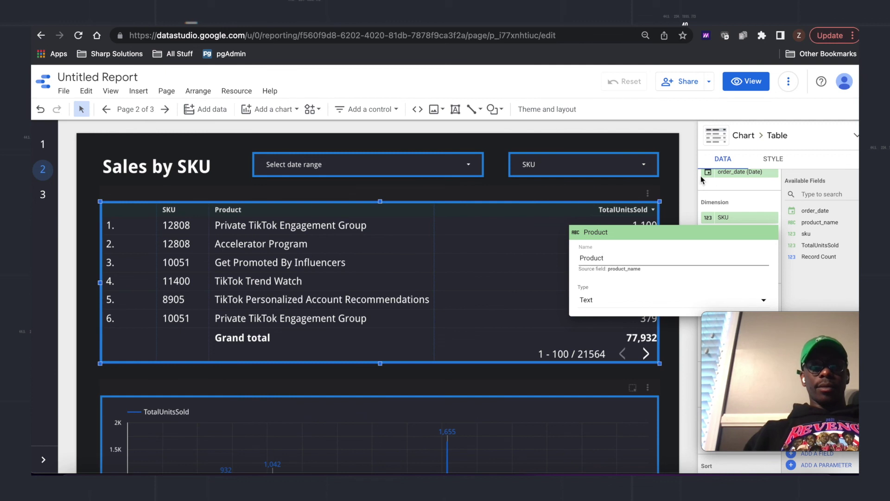
pyautogui.click(687, 181)
# Rename the table's TotalUnitsSold metric to Total Units Sold.
pyautogui.scroll(-3, 713, 237)
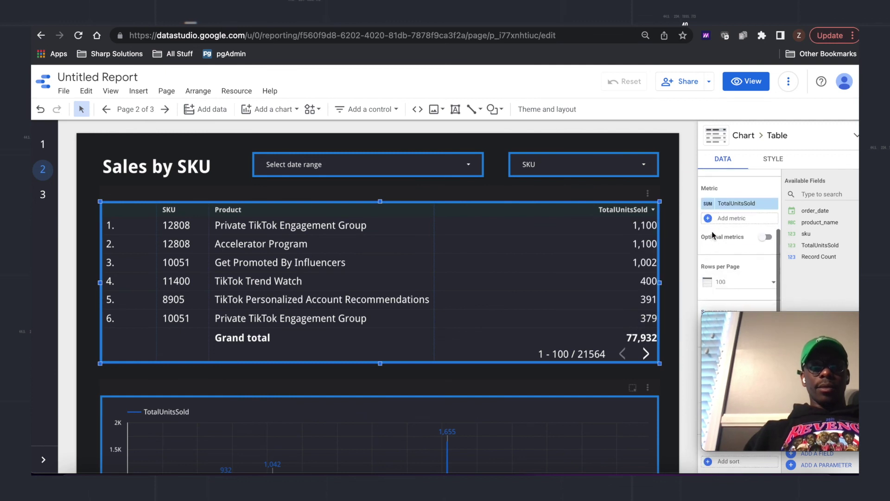
pyautogui.click(708, 198)
pyautogui.doubleClick(626, 224)
pyautogui.write('Total ')
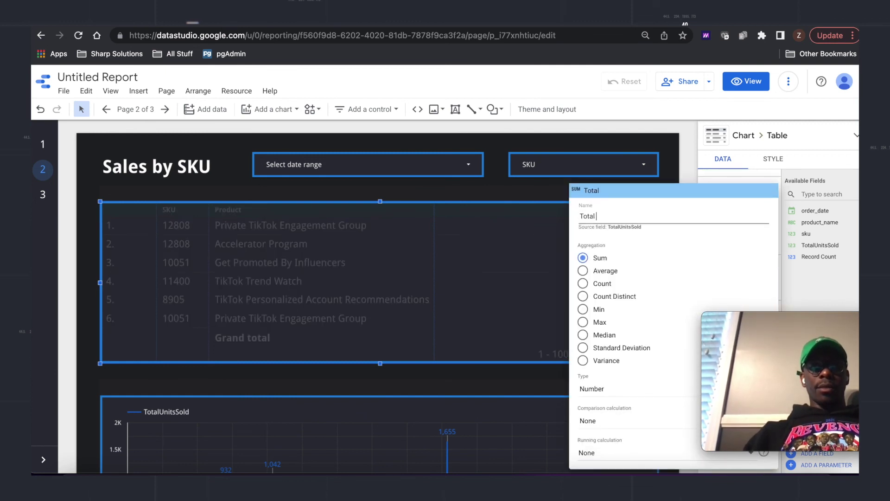
pyautogui.write('Units Sold')
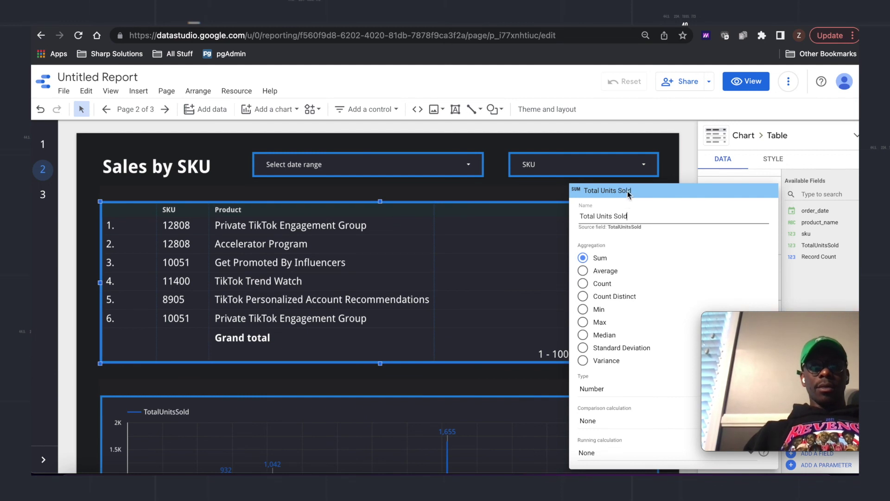
pyautogui.click(686, 170)
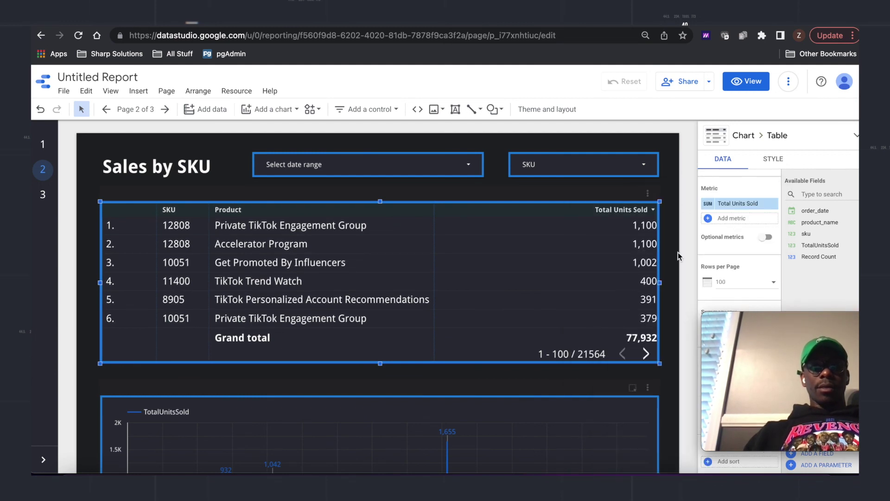
# Center-align the table's Total Units Sold column and widen the Product column.
pyautogui.click(773, 159)
pyautogui.scroll(-5, 754, 272)
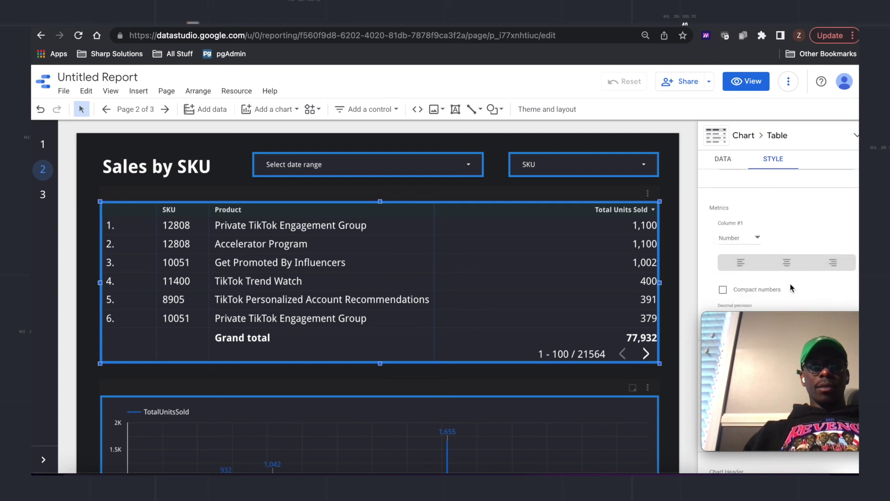
pyautogui.click(785, 263)
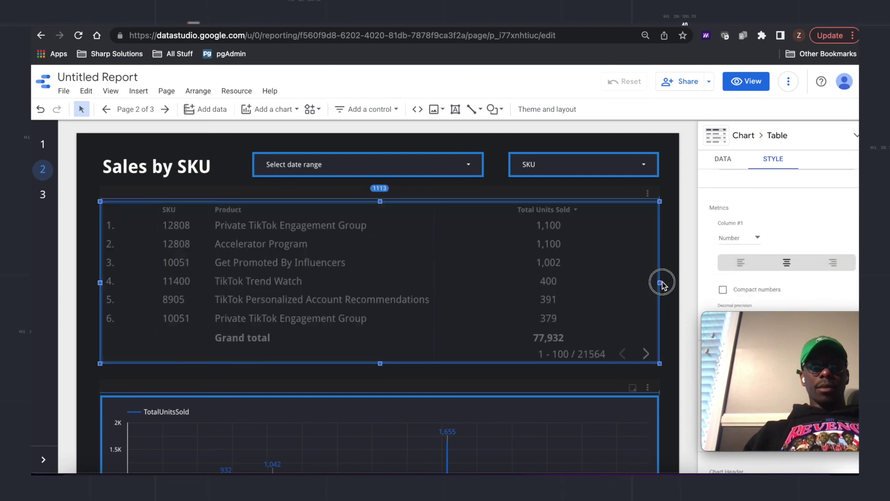
pyautogui.moveTo(435, 275); pyautogui.dragTo(503, 277)
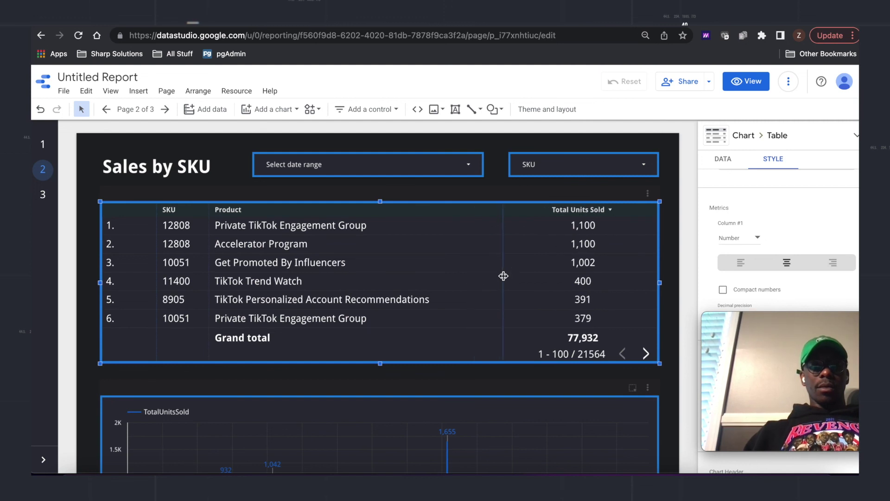
pyautogui.scroll(-1, 553, 275)
pyautogui.scroll(1, 552, 276)
pyautogui.scroll(-3, 688, 232)
pyautogui.scroll(3, 79, 165)
pyautogui.click(42, 145)
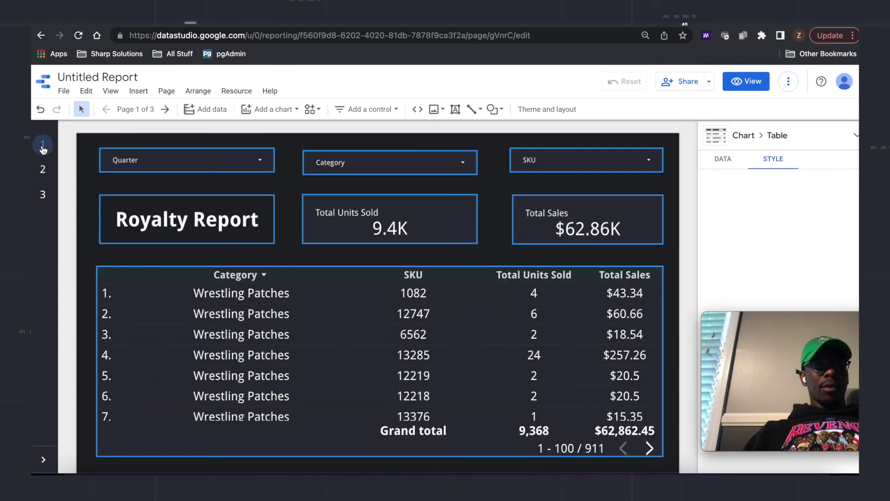
pyautogui.click(42, 169)
# Give the Sales by SKU title box a blue border with a weight of 4.
pyautogui.click(153, 169)
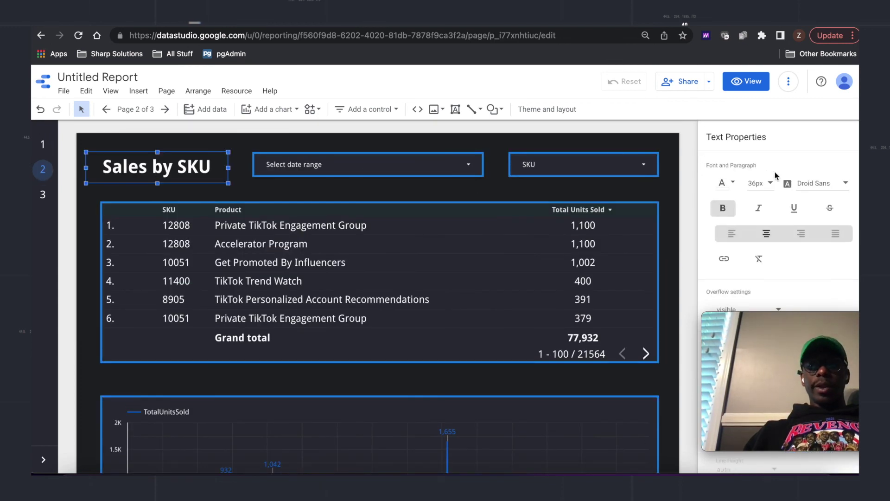
pyautogui.scroll(-2, 782, 215)
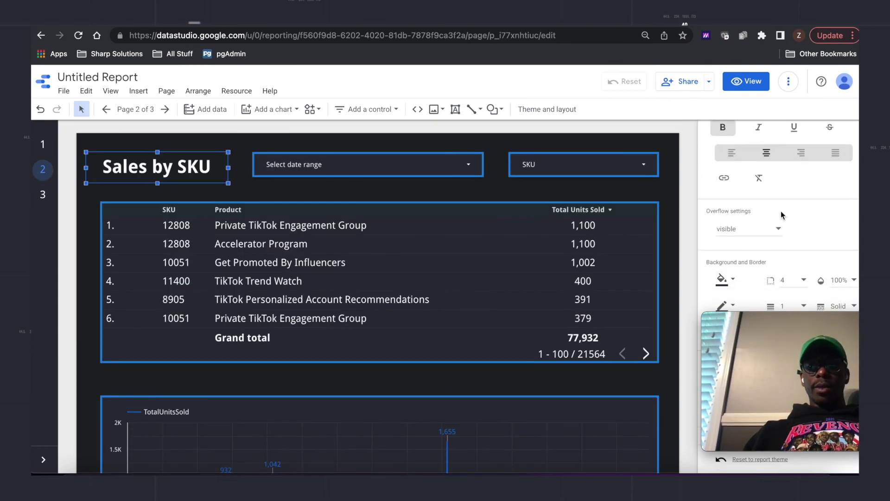
pyautogui.click(726, 305)
pyautogui.click(830, 271)
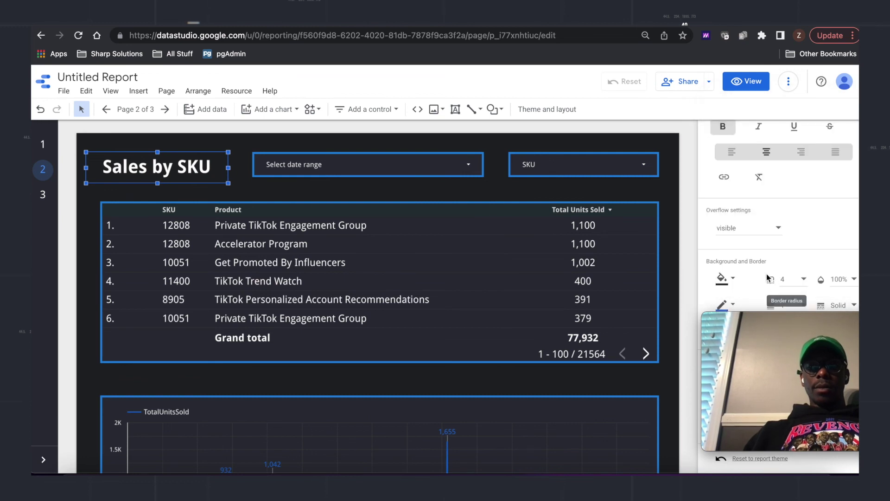
pyautogui.click(771, 306)
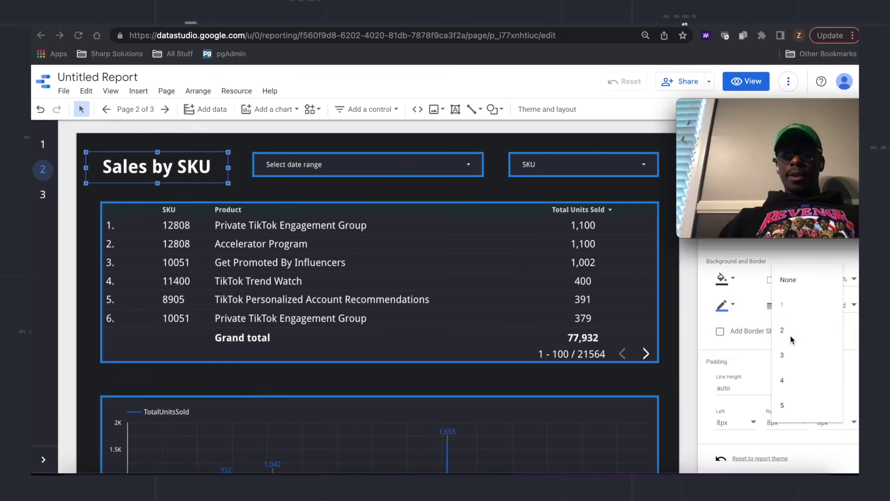
pyautogui.click(781, 389)
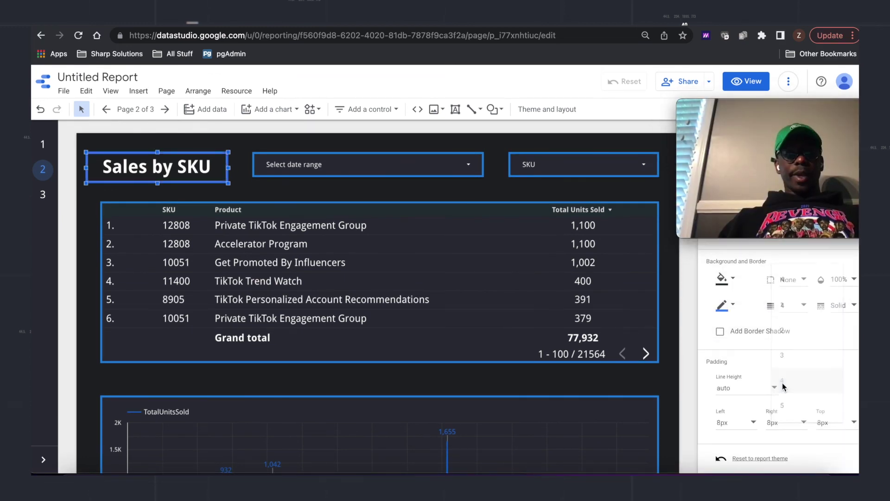
pyautogui.click(683, 283)
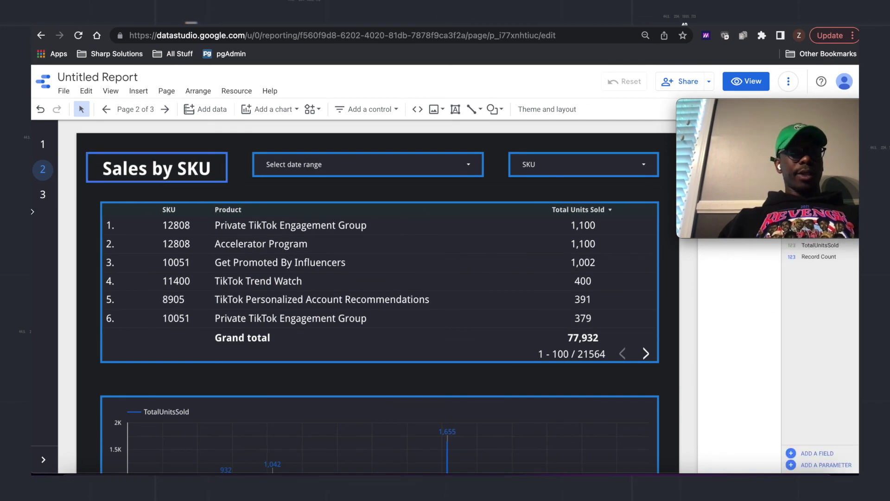
# Give all four components on the Stock Out Report page a blue border with a weight of 4.
pyautogui.click(43, 194)
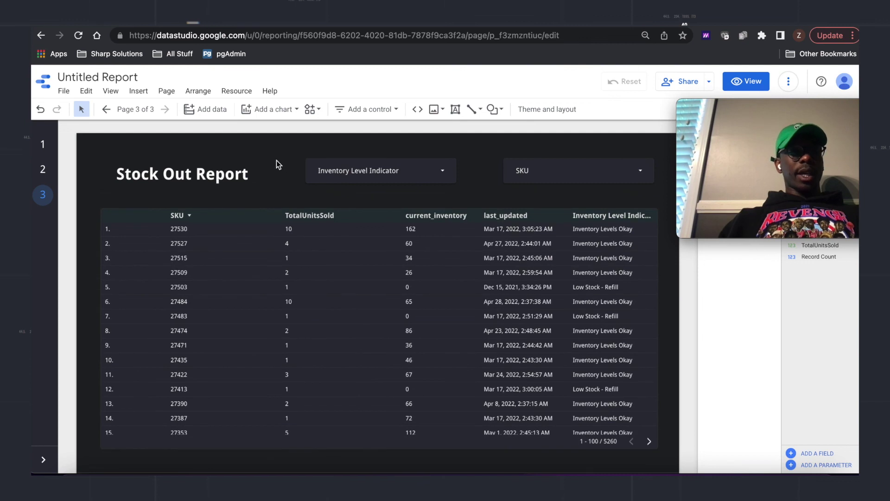
pyautogui.moveTo(105, 148); pyautogui.dragTo(625, 410)
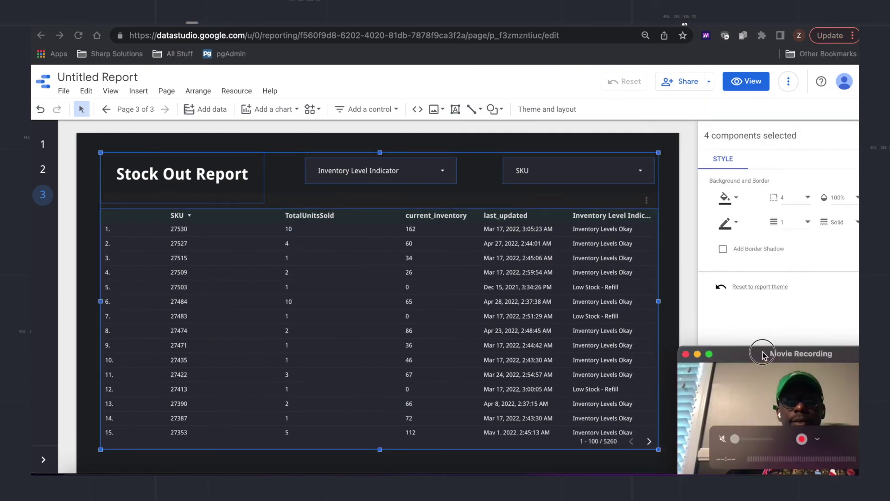
pyautogui.click(721, 224)
pyautogui.click(806, 291)
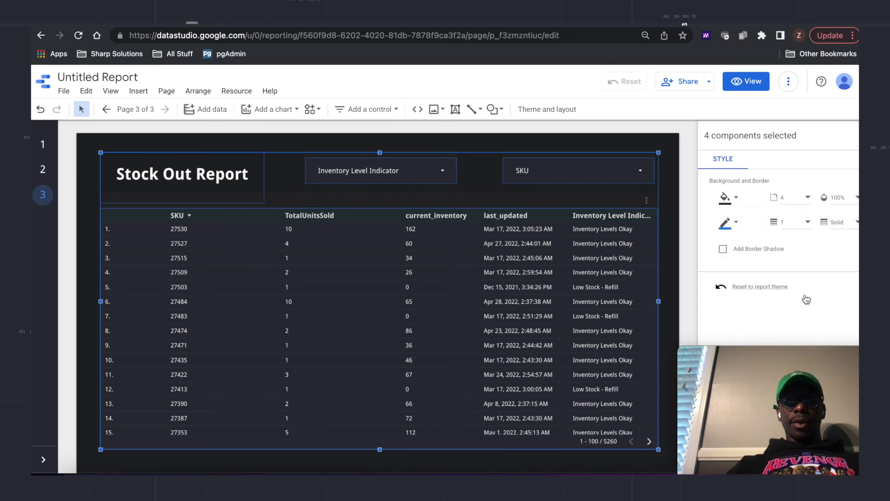
pyautogui.click(783, 225)
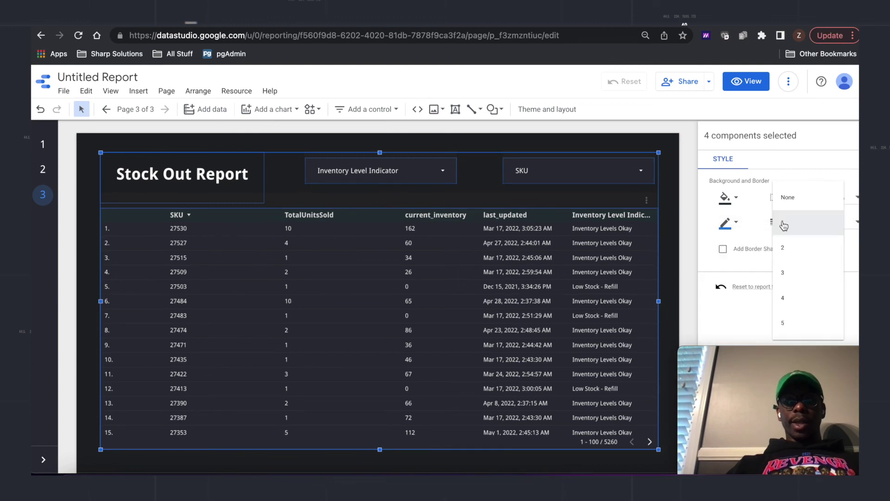
pyautogui.click(791, 296)
pyautogui.click(669, 219)
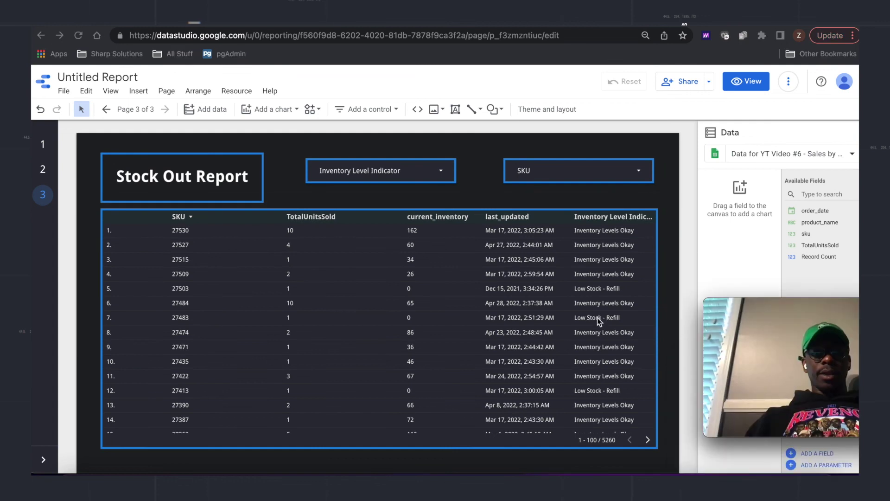
# Extend the Stock Out Report table's height down to near the lower edge of the report page.
pyautogui.scroll(-3, 597, 318)
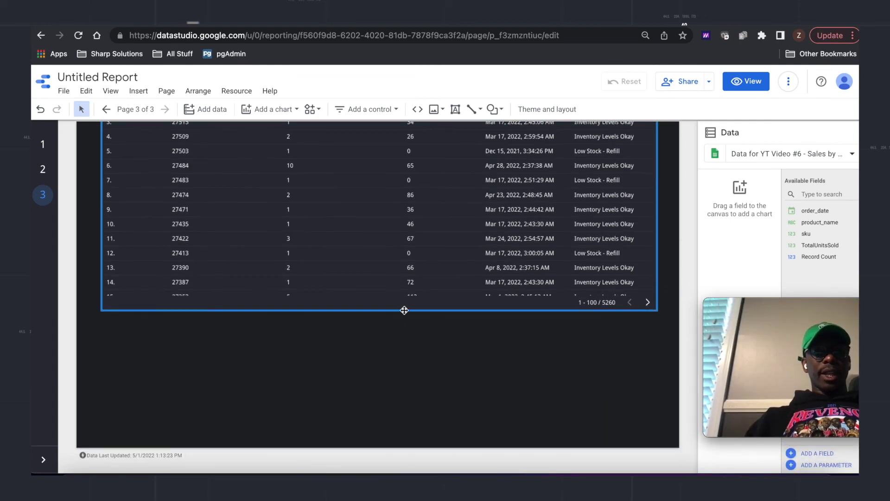
pyautogui.click(351, 307)
pyautogui.moveTo(377, 312); pyautogui.dragTo(385, 436)
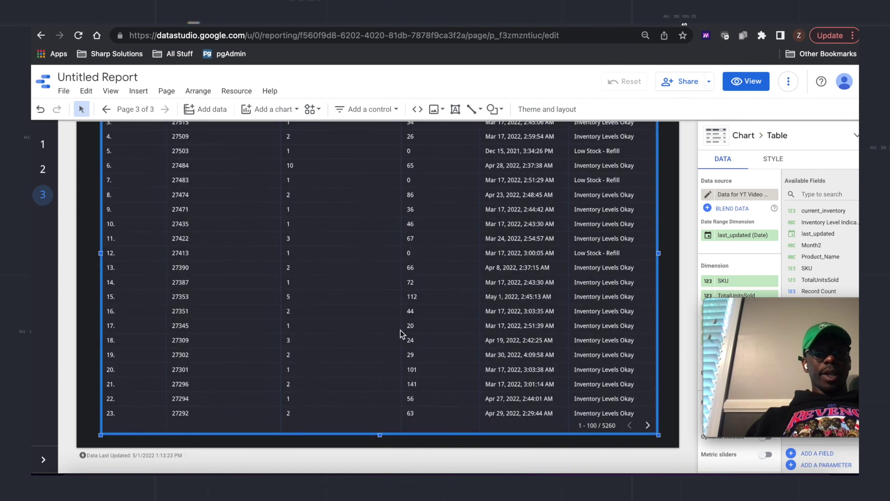
pyautogui.scroll(3, 400, 330)
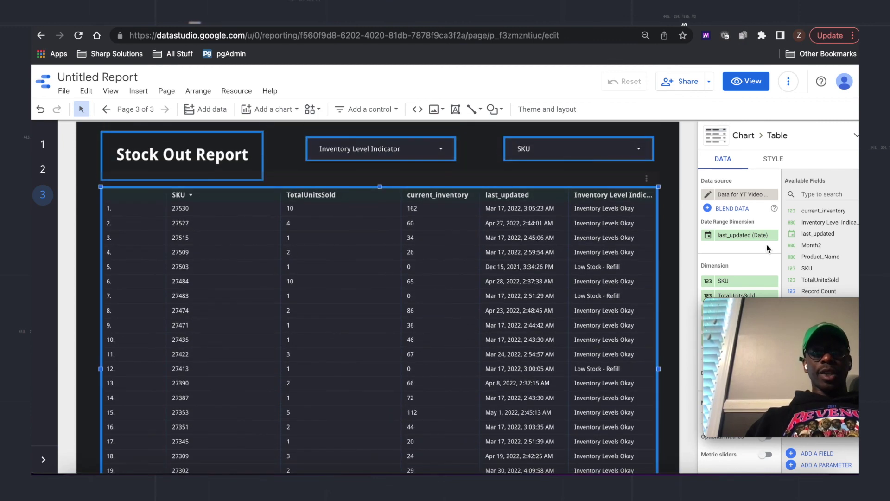
# Rename the Stock Out table's TotalUnitsSold dimension to Total Units Sold and its current_inventory dimension to Qty on Hand.
pyautogui.moveTo(792, 321); pyautogui.dragTo(798, 355)
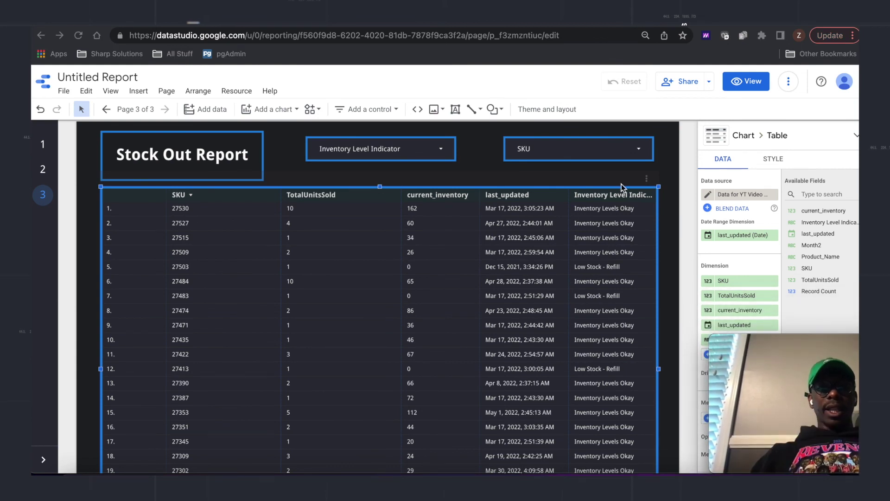
pyautogui.click(708, 295)
pyautogui.write('Total Units')
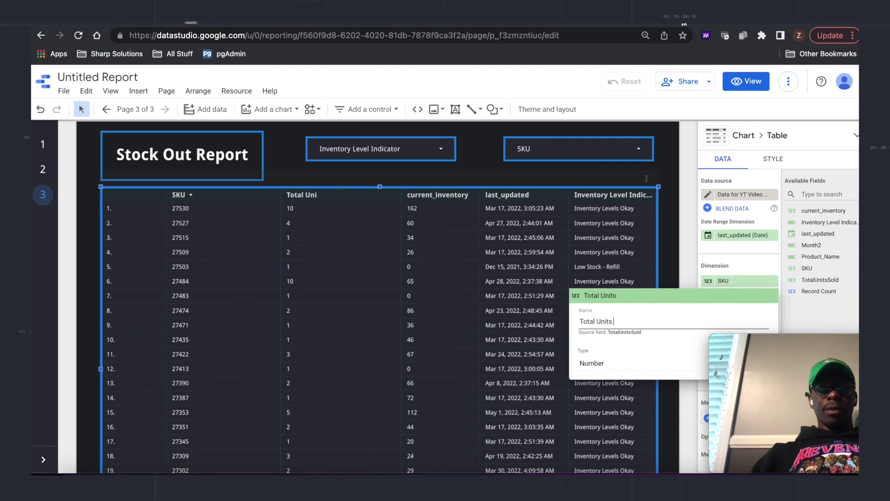
pyautogui.press('Return')
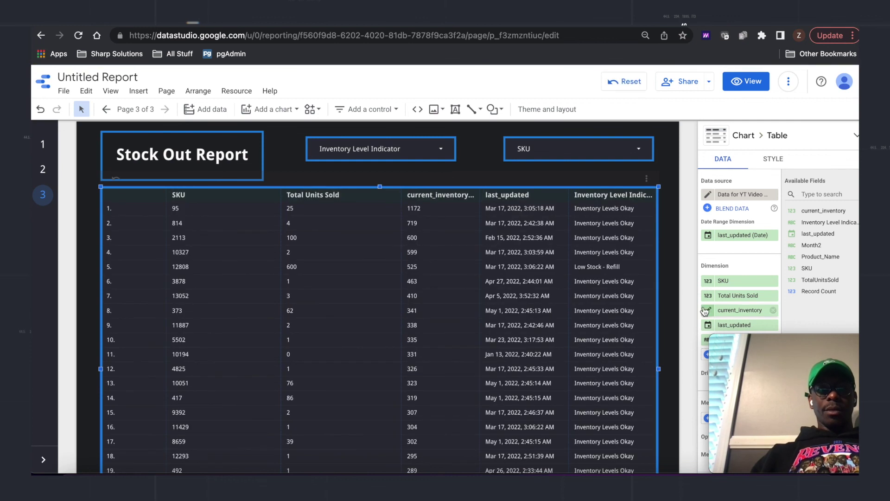
pyautogui.click(708, 311)
pyautogui.write('Qty')
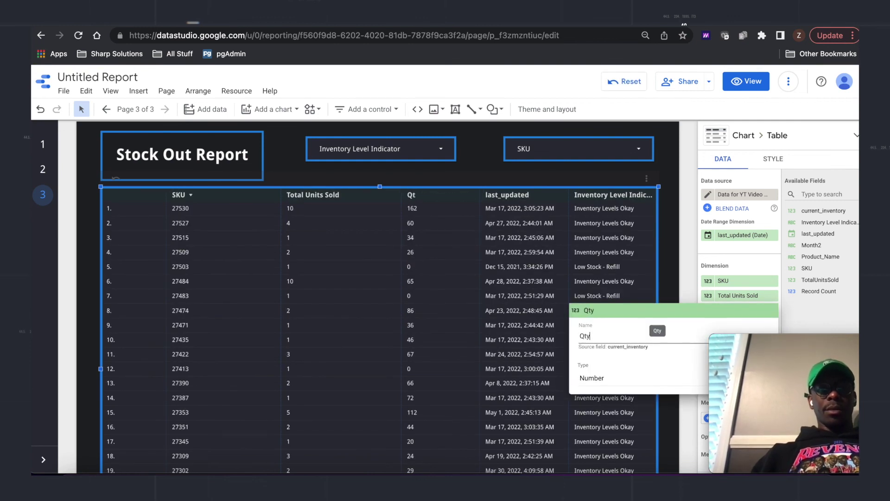
pyautogui.press('Return')
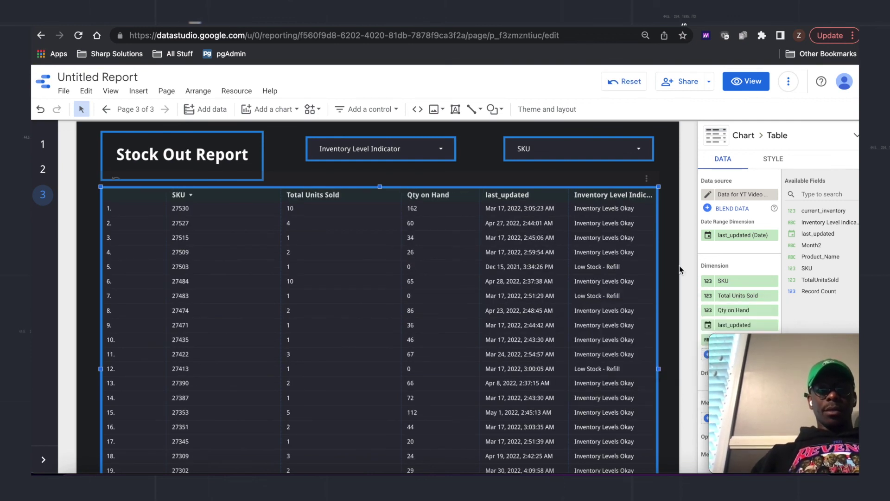
# Rename the Stock Out table's last_updated dimension to Inventory as of.
pyautogui.click(708, 325)
pyautogui.write('Inventory as of')
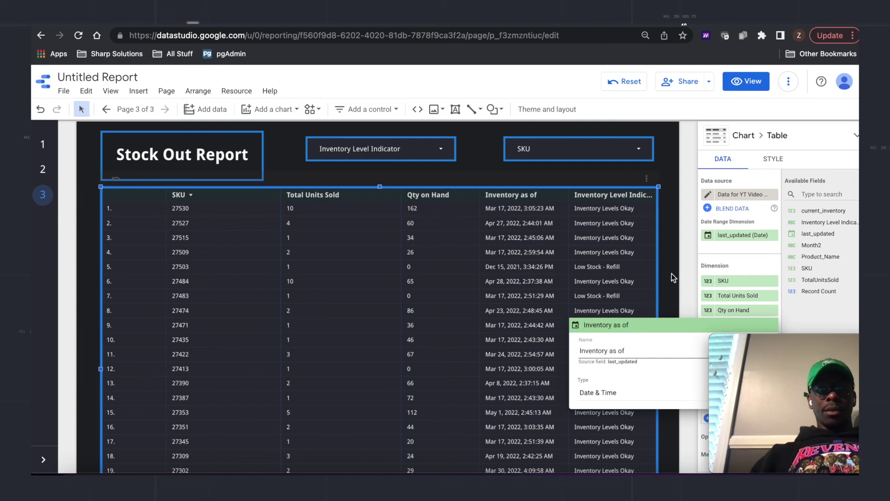
pyautogui.press('Return')
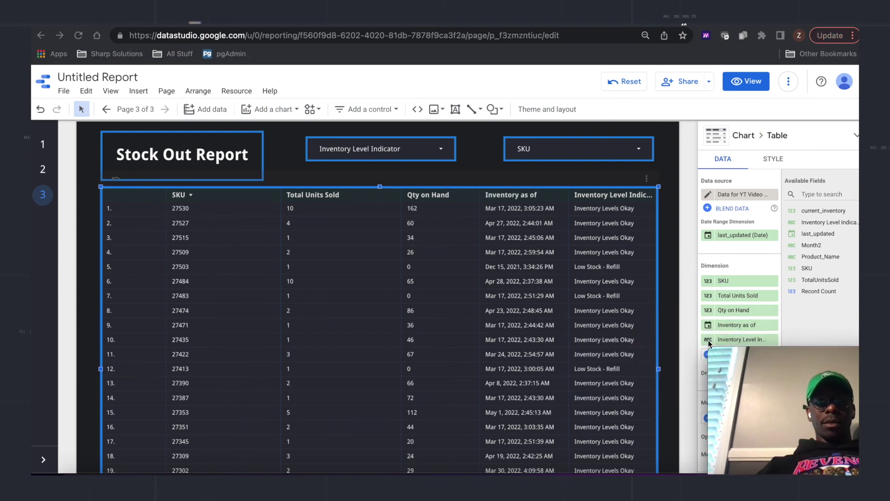
# Using the PP Sales Report for YT as reference, widen the Stock Out table slightly and narrow its Total Units Sold and Qty on Hand columns.
pyautogui.hotkey('ctrl', 'Tab')
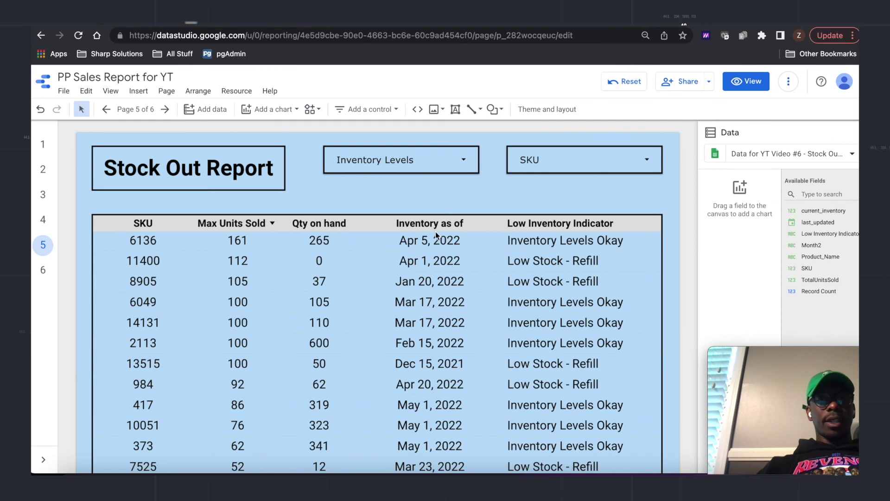
pyautogui.hotkey('ctrl', 'shift', 'Tab')
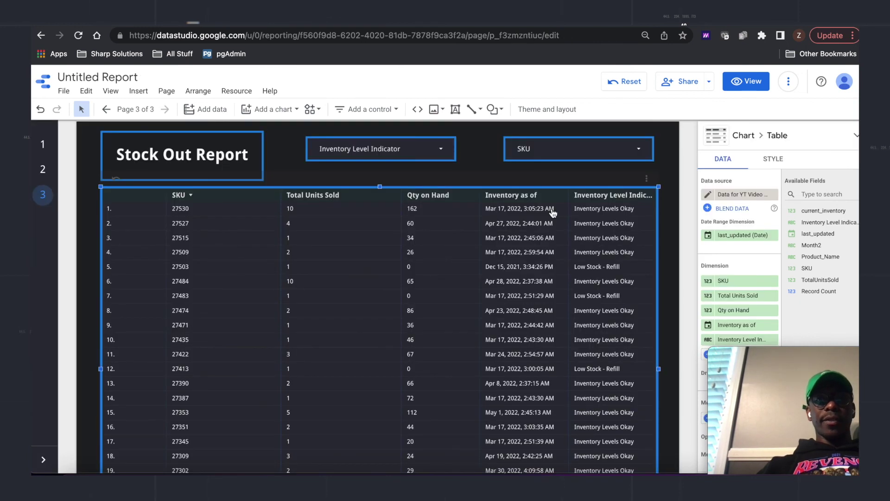
pyautogui.click(659, 369)
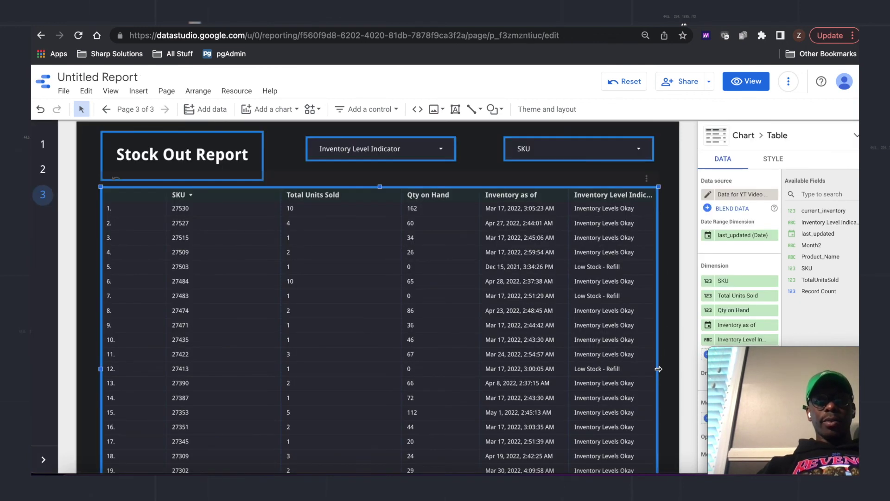
pyautogui.moveTo(659, 369); pyautogui.dragTo(668, 368)
pyautogui.click(401, 326)
pyautogui.moveTo(401, 326); pyautogui.dragTo(357, 324)
pyautogui.moveTo(477, 333); pyautogui.dragTo(431, 331)
# Change the Inventory as of dimension's type from Date & Time to Date.
pyautogui.click(708, 327)
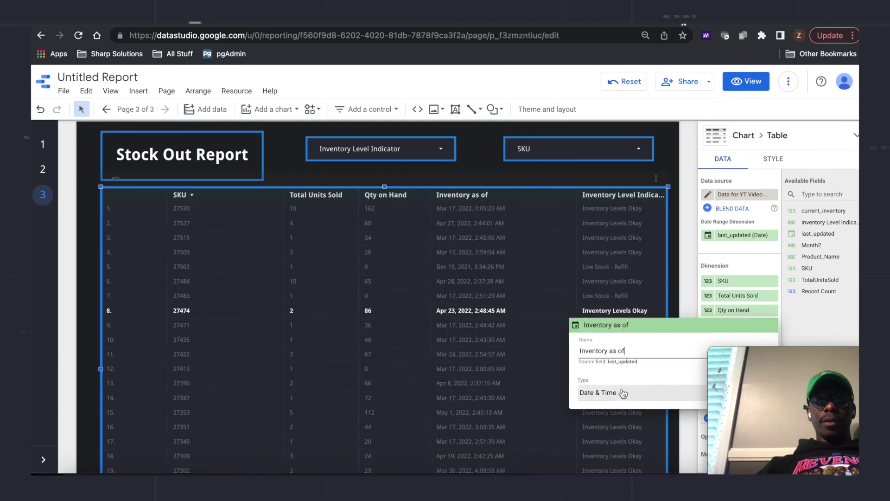
pyautogui.click(621, 389)
pyautogui.moveTo(621, 388)
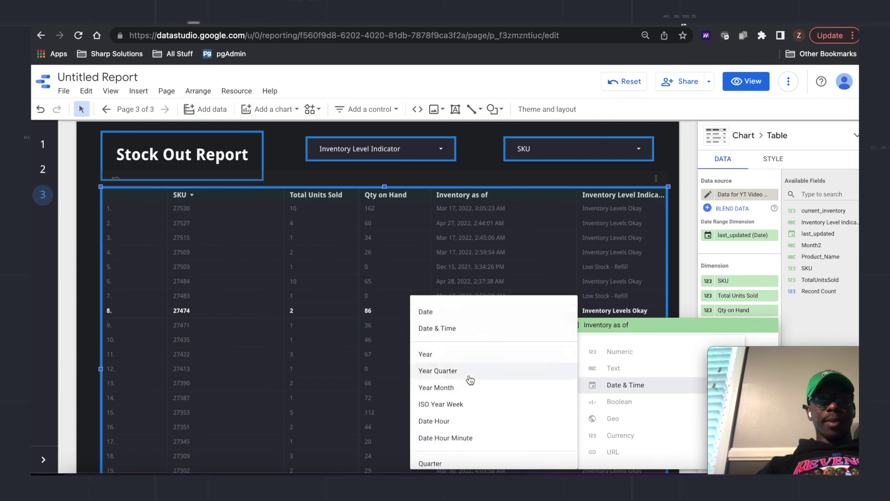
pyautogui.click(444, 312)
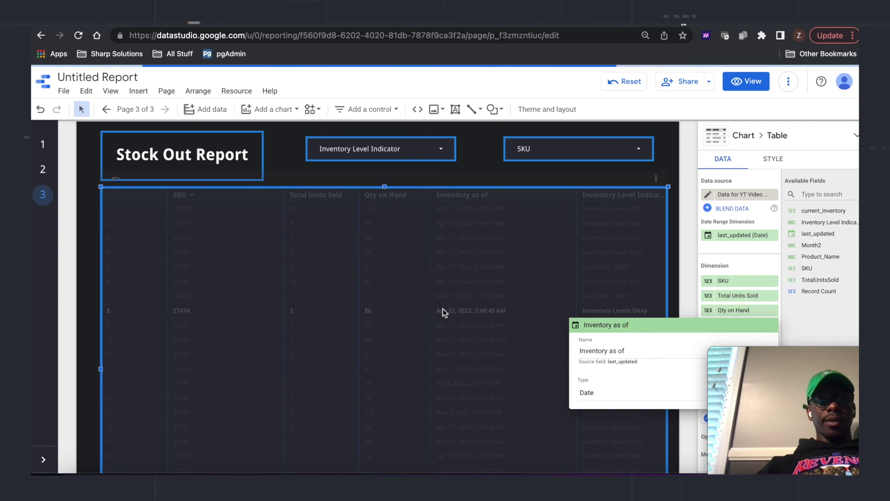
pyautogui.click(700, 277)
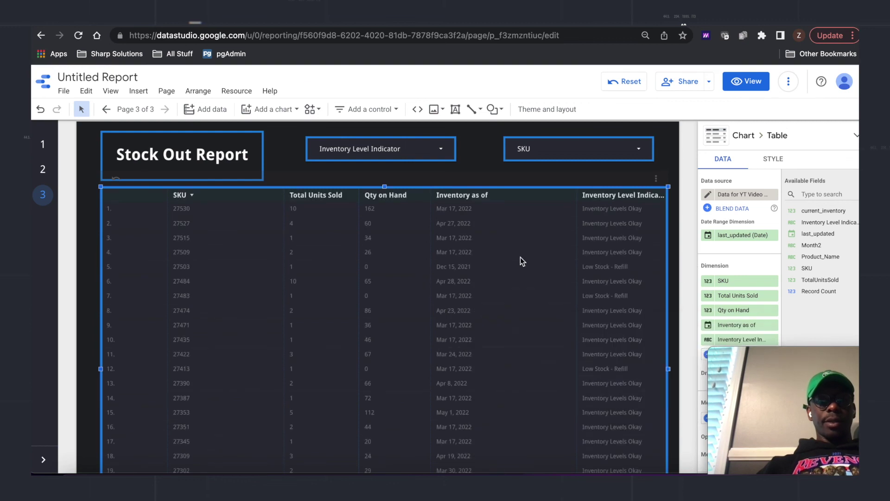
# Review the formatting of the Royalty Report, Sales by SKU and Stock Out Report pages.
pyautogui.click(43, 144)
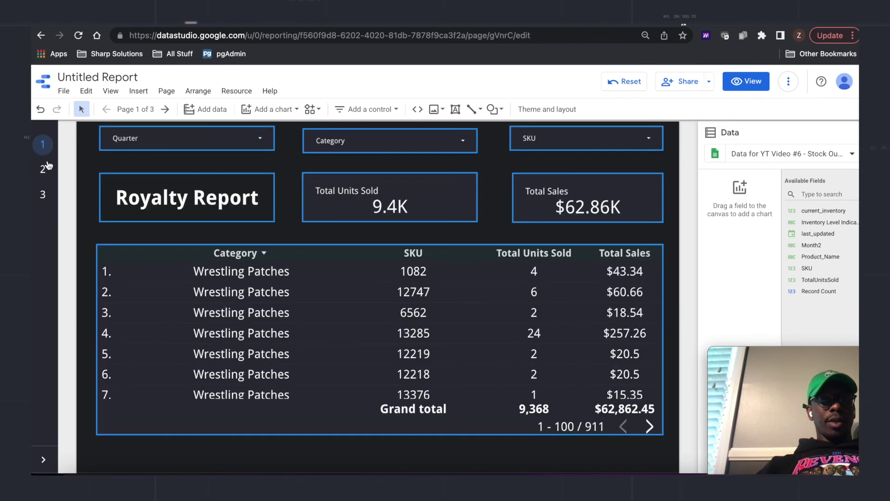
pyautogui.click(46, 165)
pyautogui.click(42, 193)
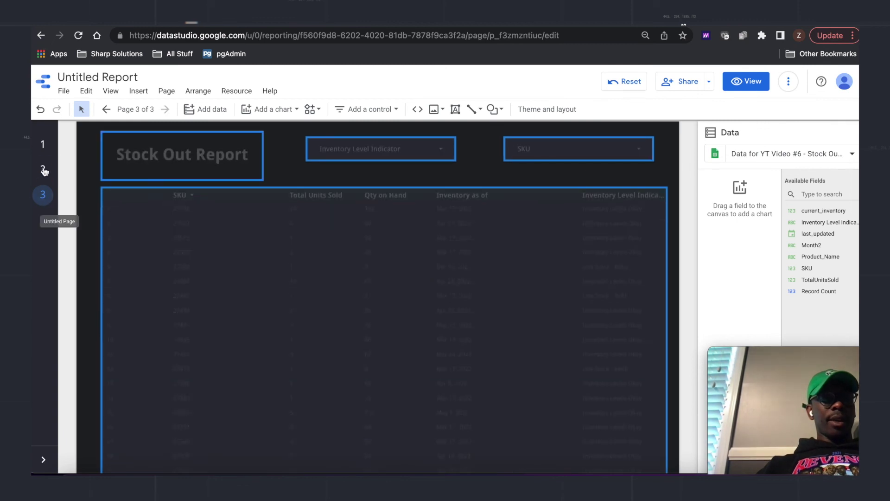
pyautogui.click(46, 144)
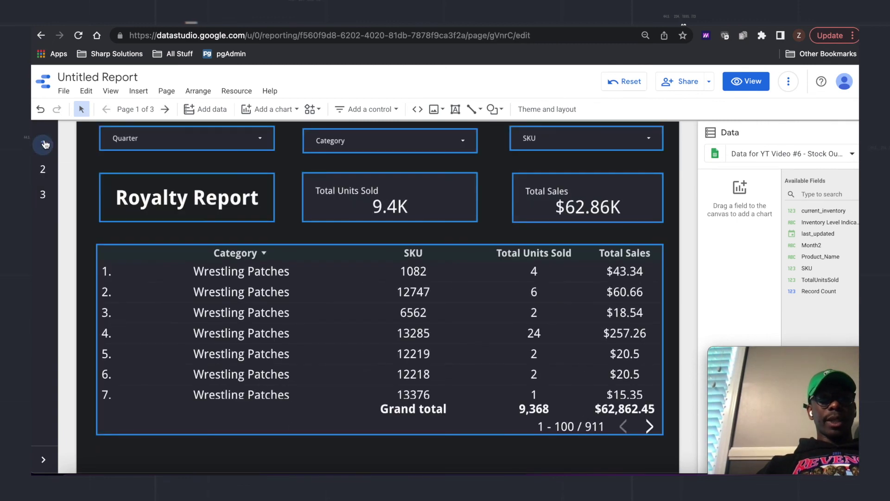
pyautogui.click(42, 168)
pyautogui.click(43, 196)
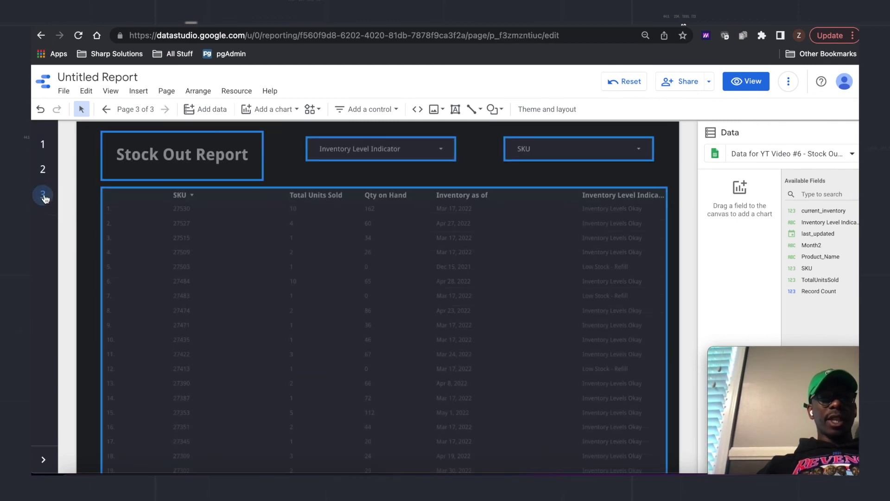